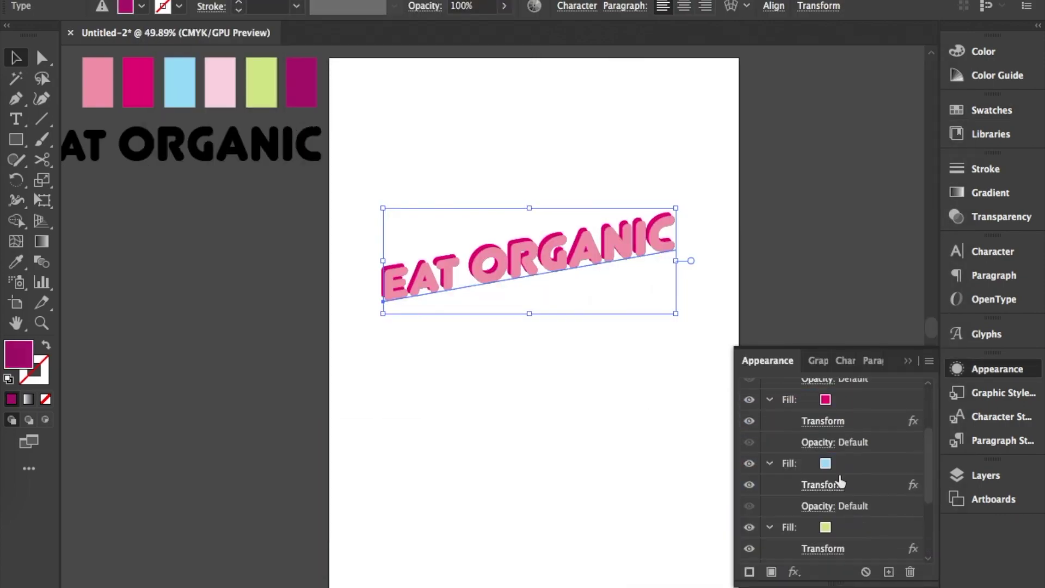
Step: Show the Swatches panel and select the custom fatty colour group
{"action": "scroll", "coordinate": [840, 482], "scroll_direction": "down", "scroll_amount": 3}
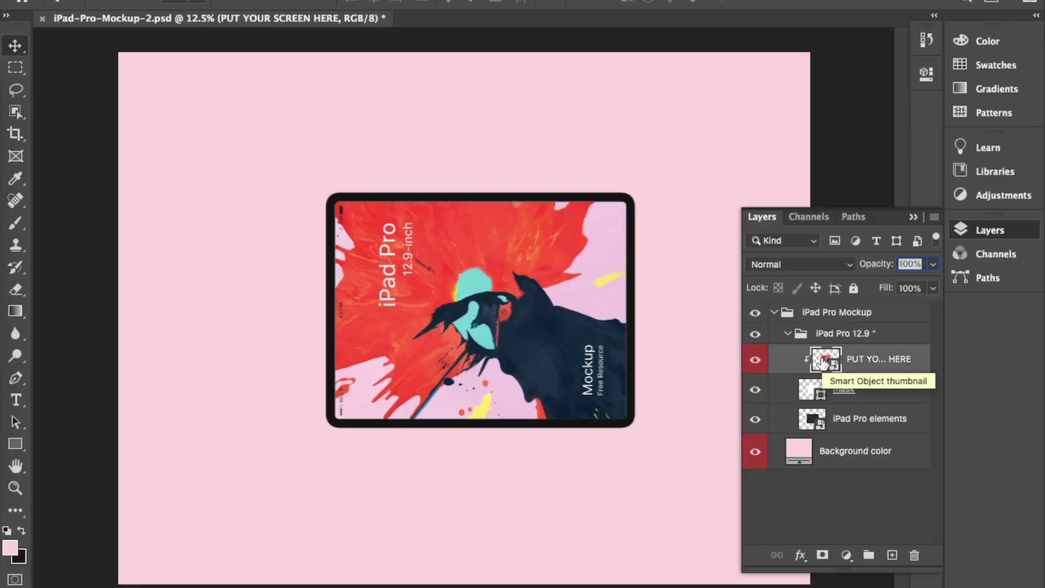
{"action": "double_click", "coordinate": [809, 333]}
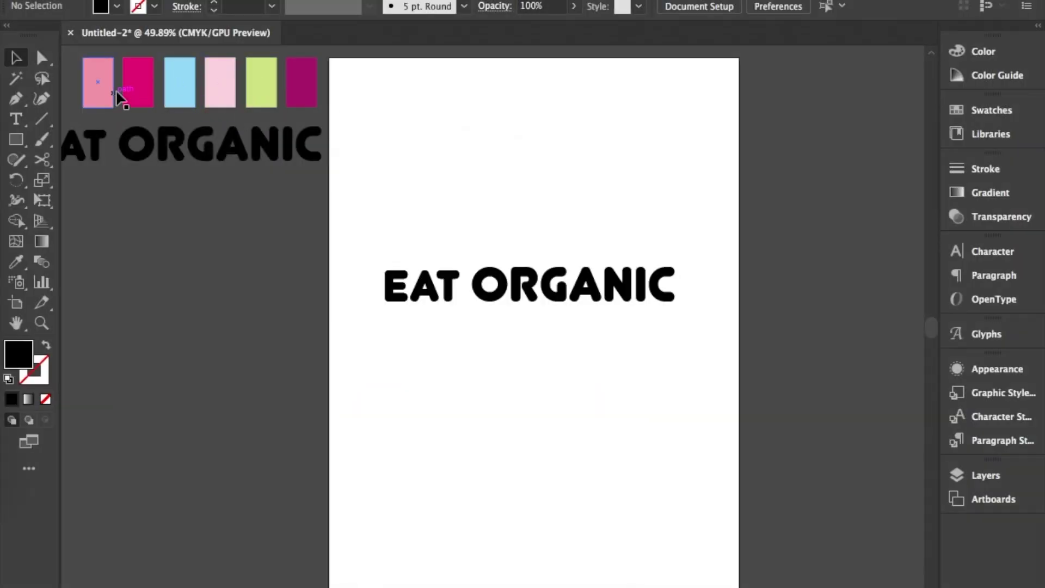
{"action": "left_click", "coordinate": [1024, 109]}
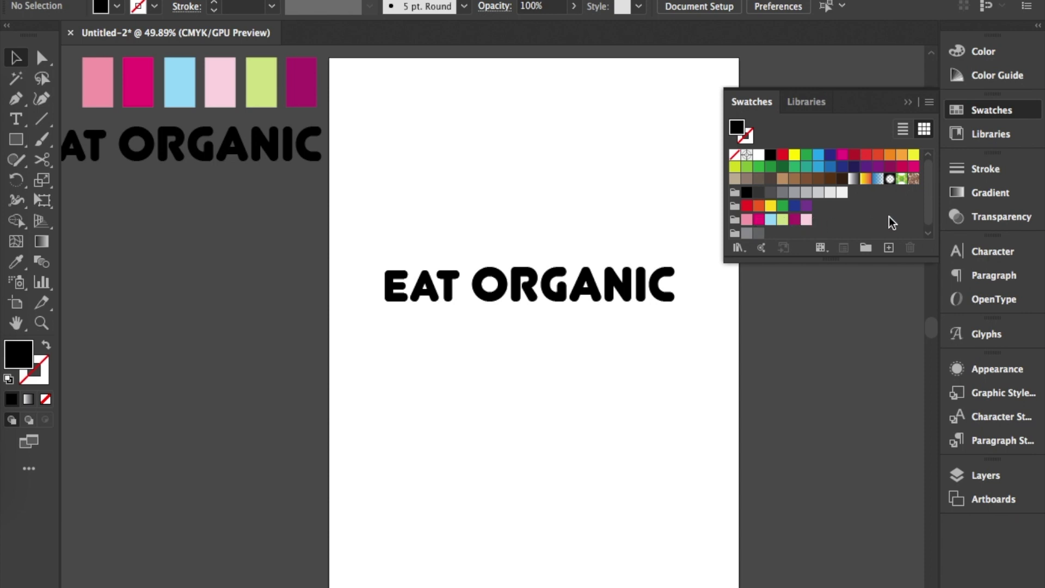
{"action": "scroll", "coordinate": [920, 220], "scroll_direction": "down", "scroll_amount": 2}
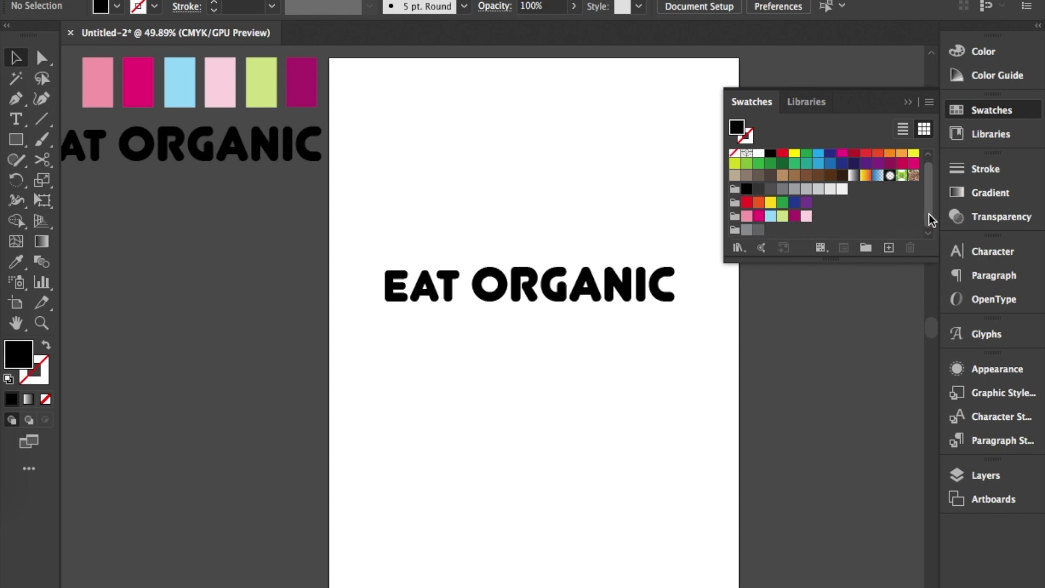
{"action": "left_click", "coordinate": [735, 216]}
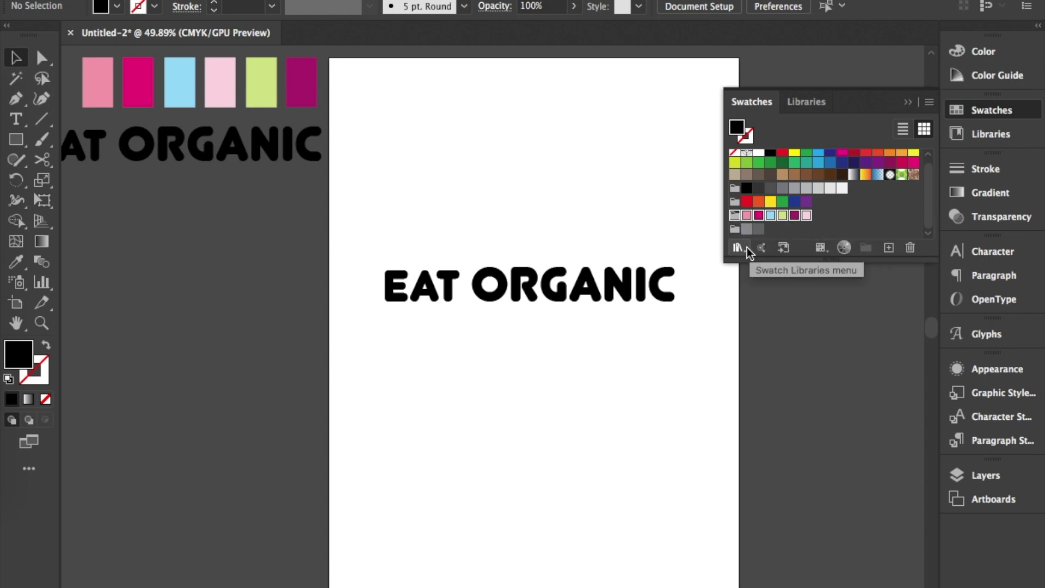
Step: Browse the Swatch Libraries menus, then select the EAT ORGANIC text
{"action": "left_click", "coordinate": [739, 248]}
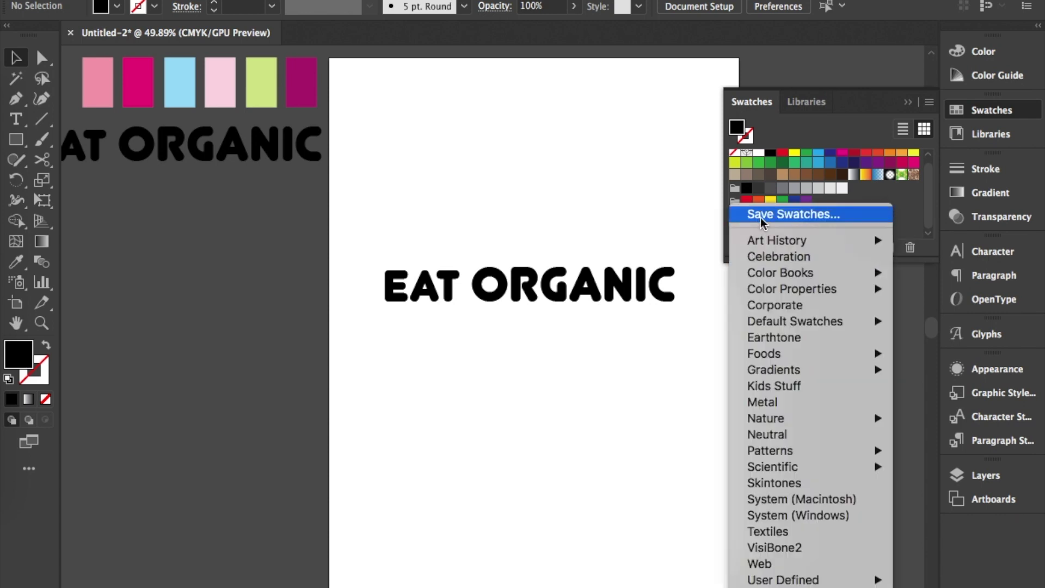
{"action": "left_click", "coordinate": [910, 201]}
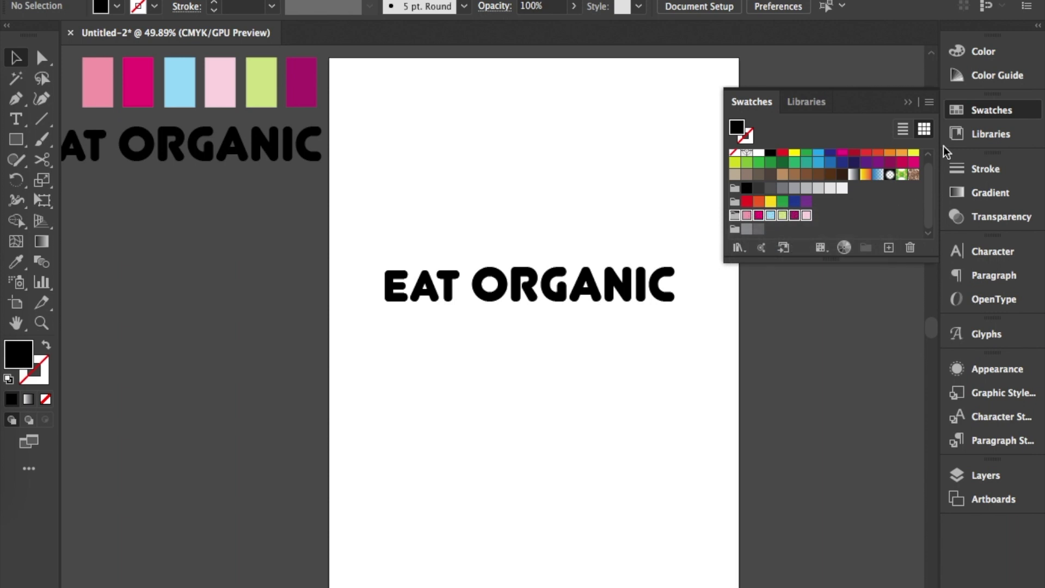
{"action": "left_click", "coordinate": [930, 103]}
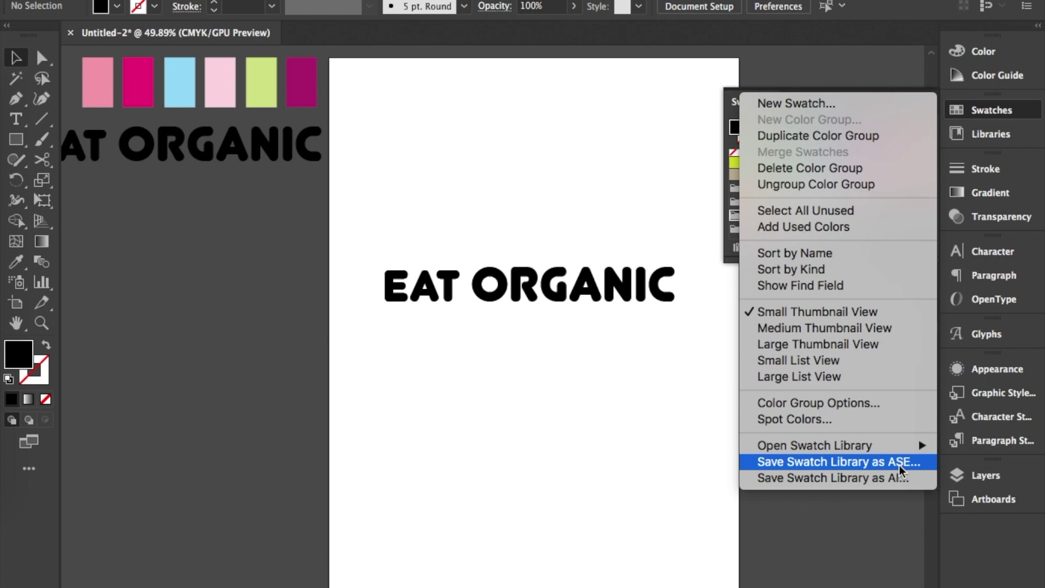
{"action": "left_click", "coordinate": [665, 159]}
{"action": "left_click", "coordinate": [737, 247]}
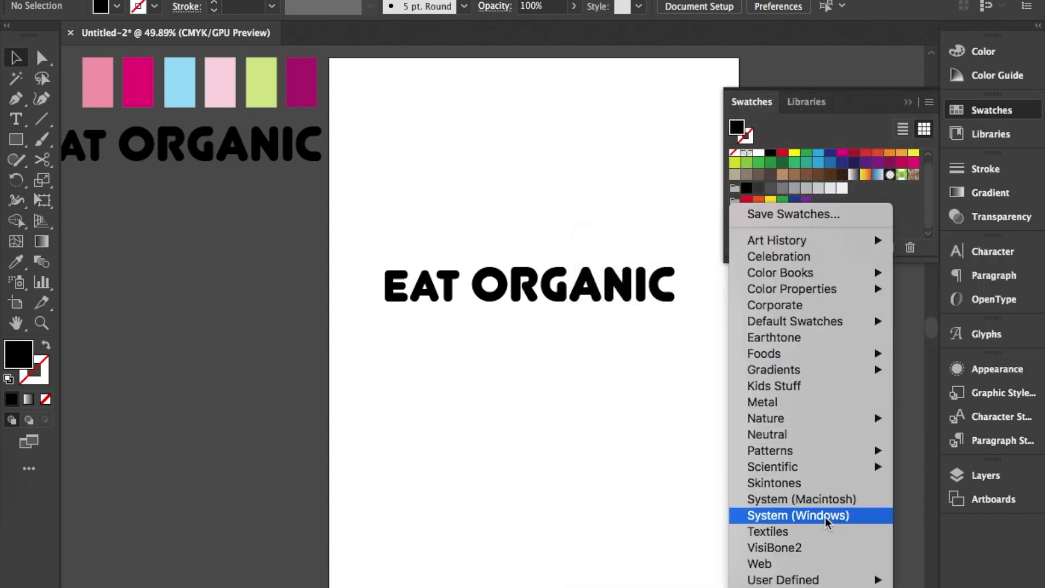
{"action": "mouse_move", "coordinate": [841, 584]}
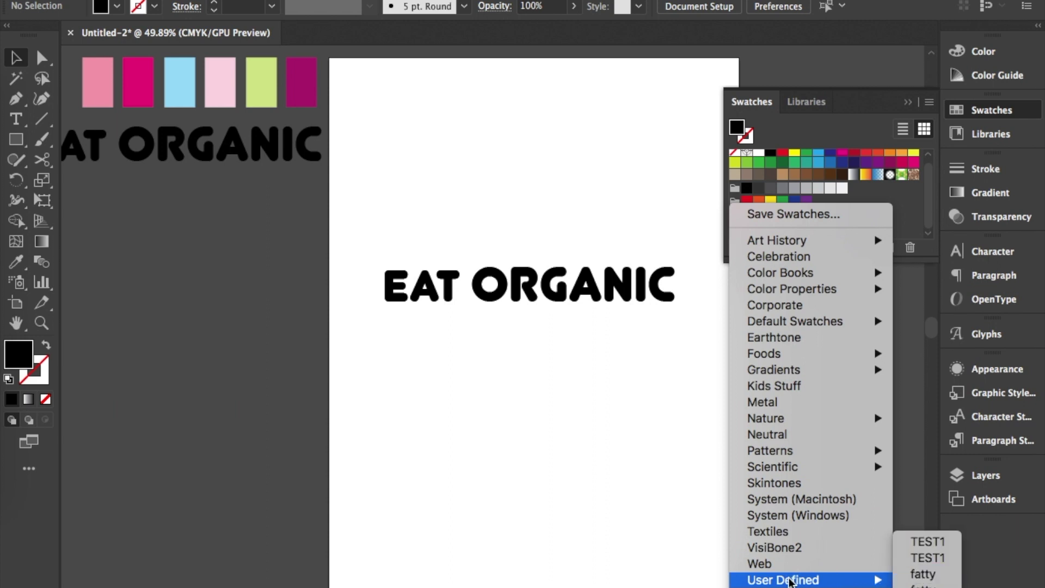
{"action": "left_click", "coordinate": [660, 539]}
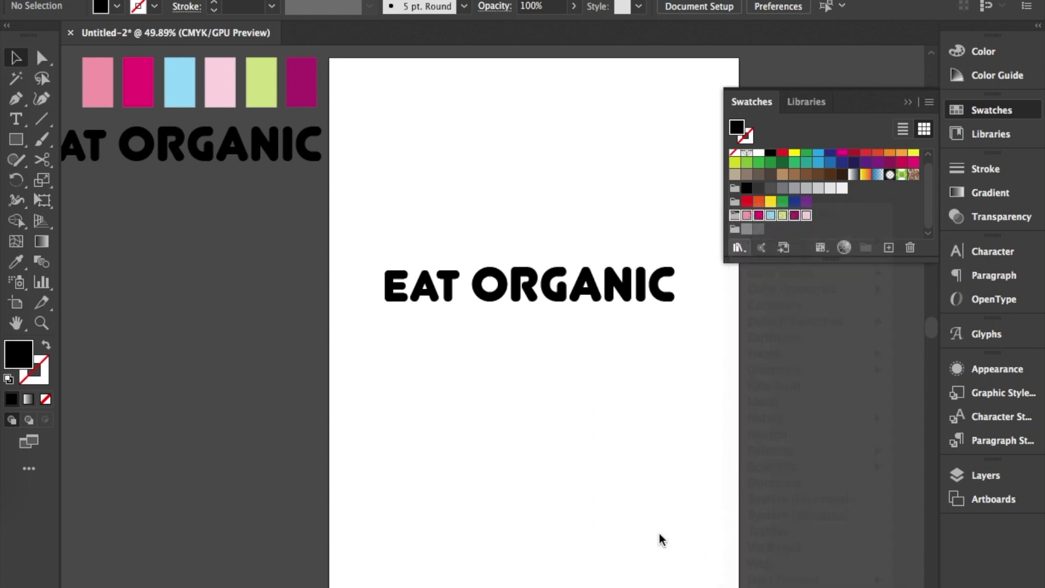
{"action": "left_click", "coordinate": [607, 280]}
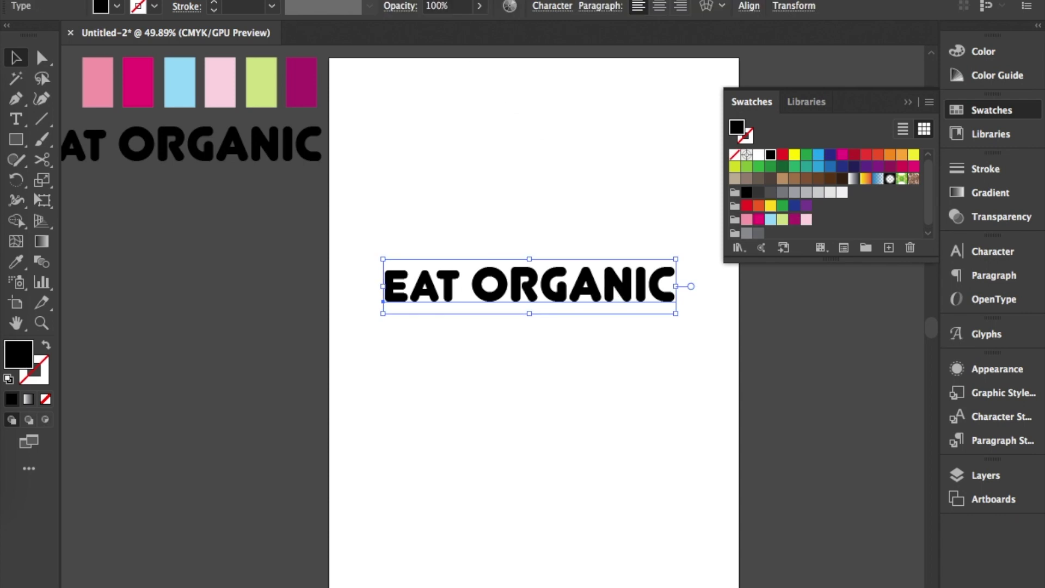
Step: Shear the EAT ORGANIC text by 350° on the vertical axis
{"action": "left_click", "coordinate": [179, 0]}
{"action": "mouse_move", "coordinate": [234, 1]}
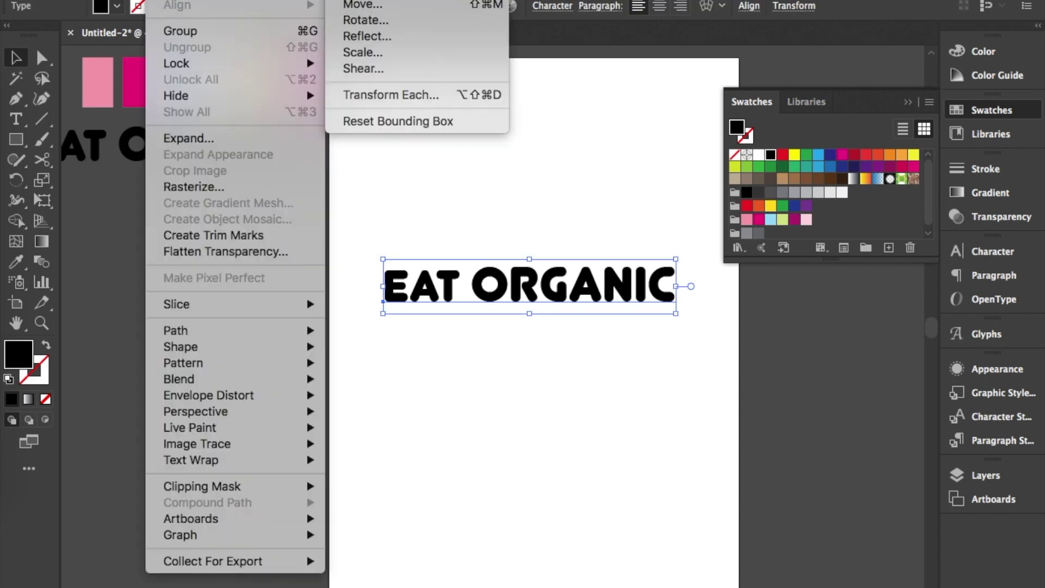
{"action": "left_click", "coordinate": [405, 69]}
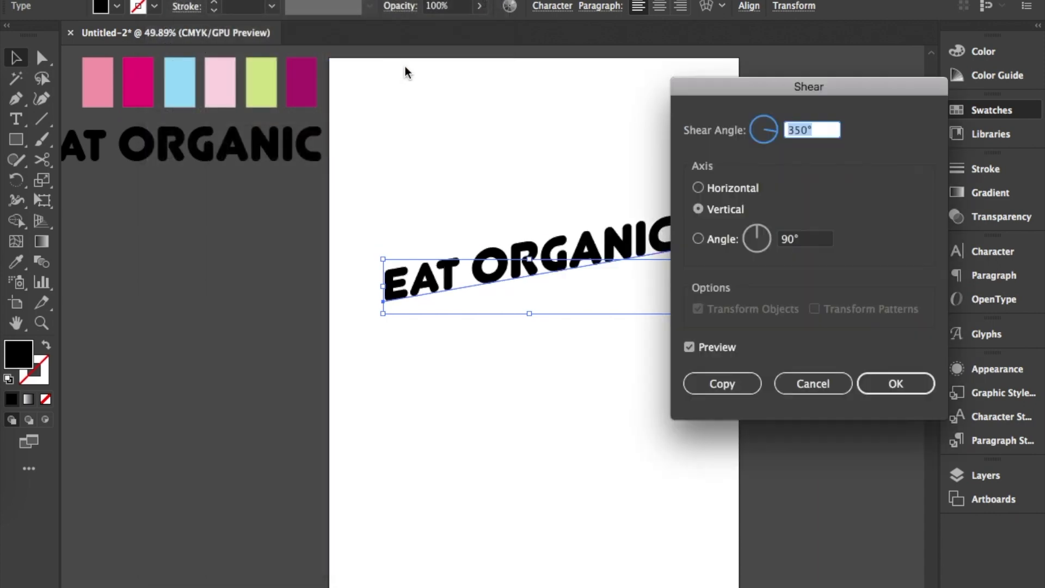
{"action": "left_click", "coordinate": [699, 188]}
{"action": "left_click", "coordinate": [700, 211]}
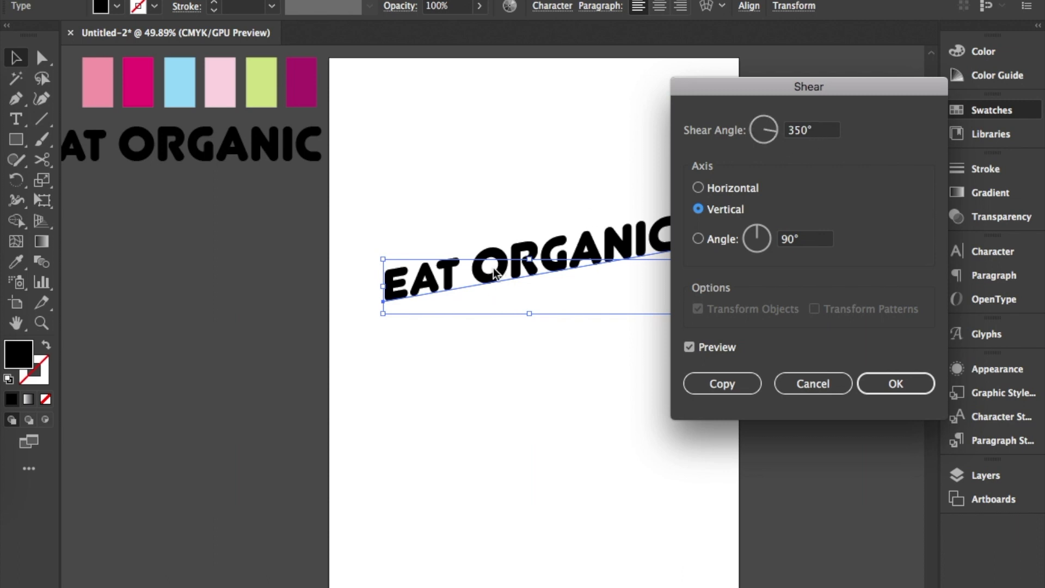
{"action": "left_click", "coordinate": [910, 379]}
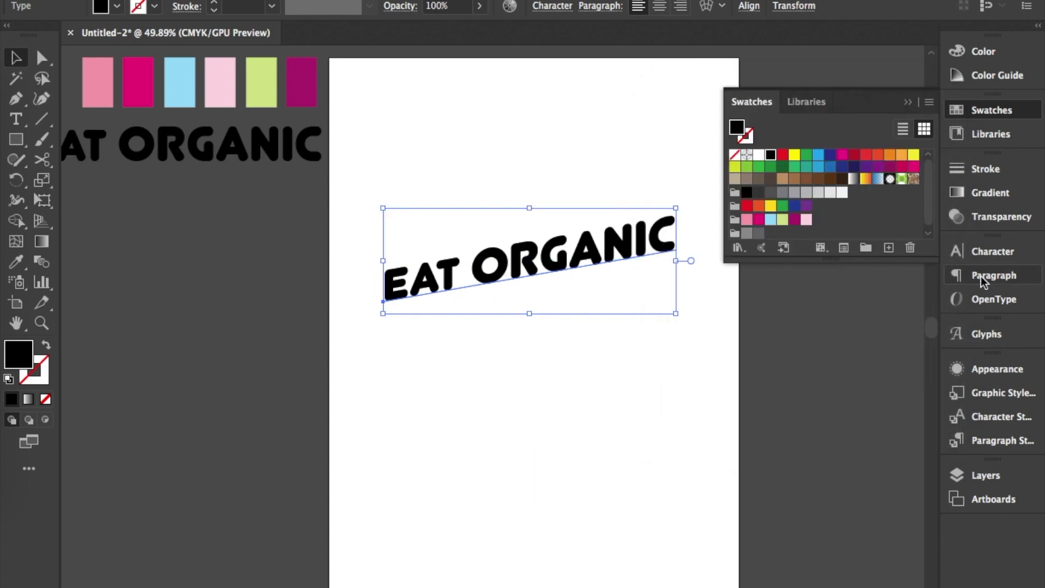
Step: Add a new fill to the EAT ORGANIC text and colour it the custom pink
{"action": "left_click", "coordinate": [997, 371]}
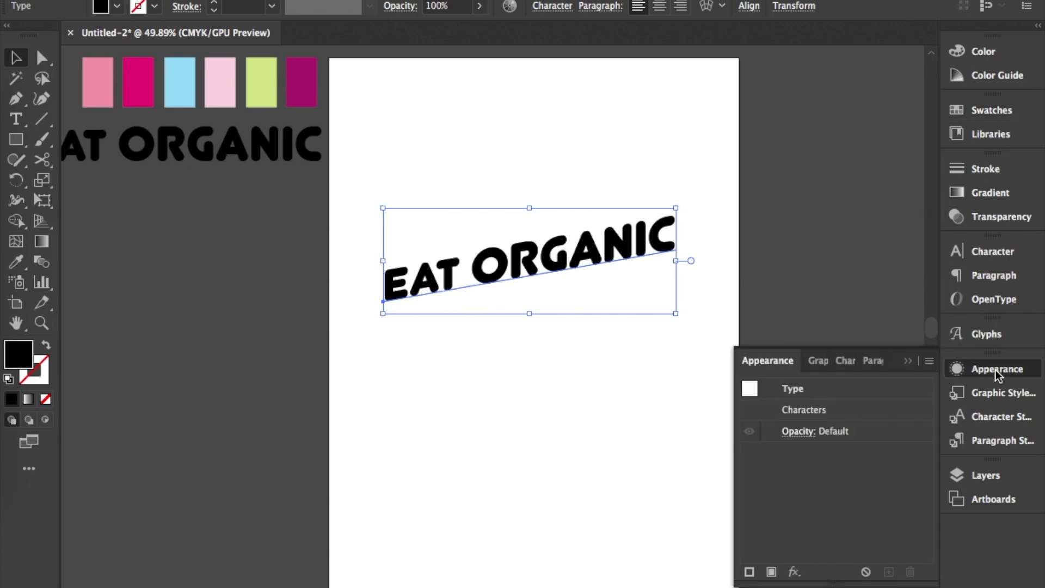
{"action": "left_click", "coordinate": [772, 571]}
{"action": "left_click", "coordinate": [841, 452]}
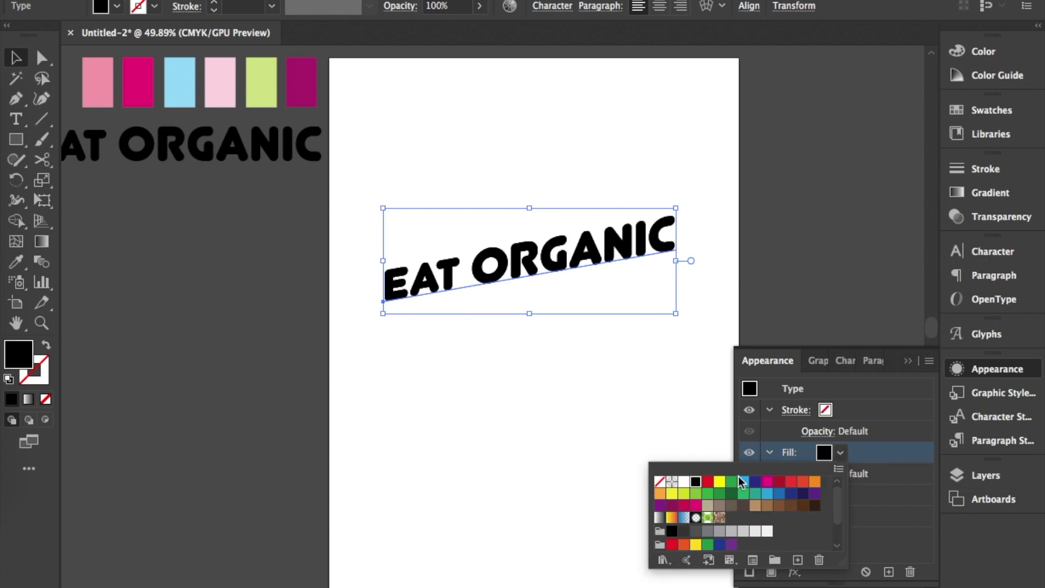
{"action": "scroll", "coordinate": [838, 515], "scroll_direction": "down", "scroll_amount": 1}
{"action": "left_click_drag", "start_coordinate": [838, 515], "coordinate": [840, 538]}
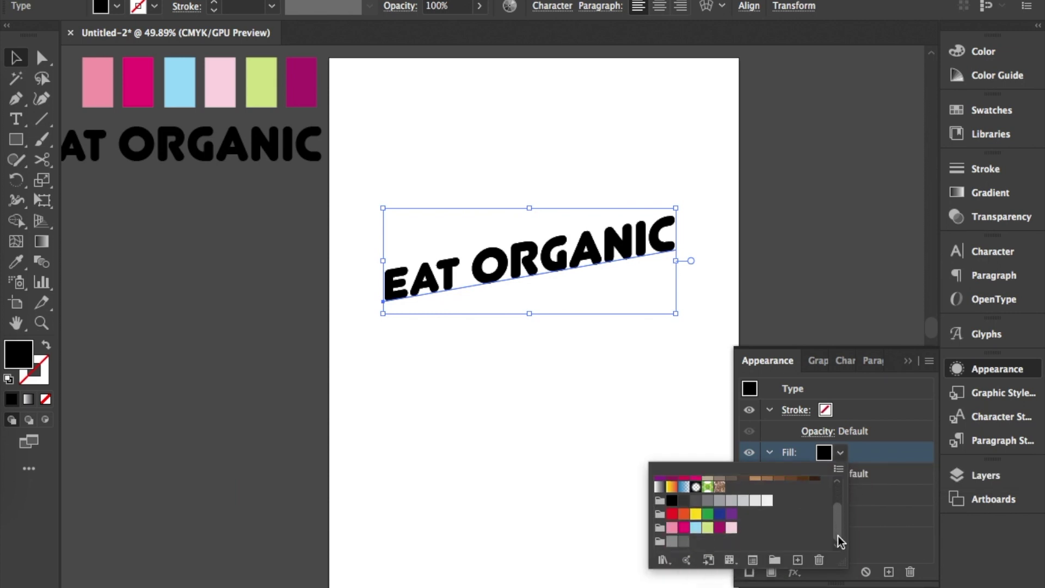
{"action": "left_click", "coordinate": [672, 528]}
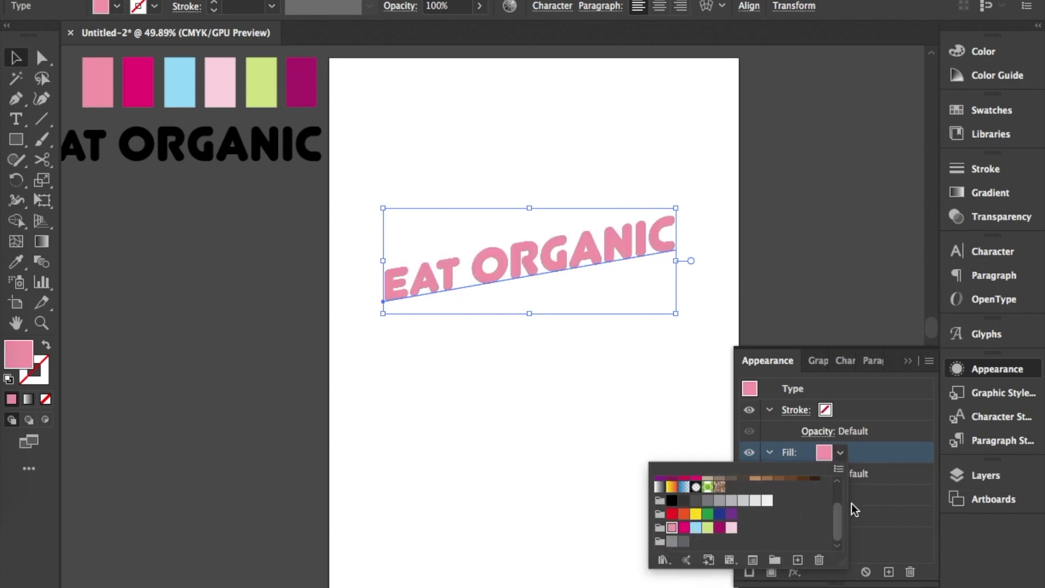
{"action": "left_click", "coordinate": [911, 507]}
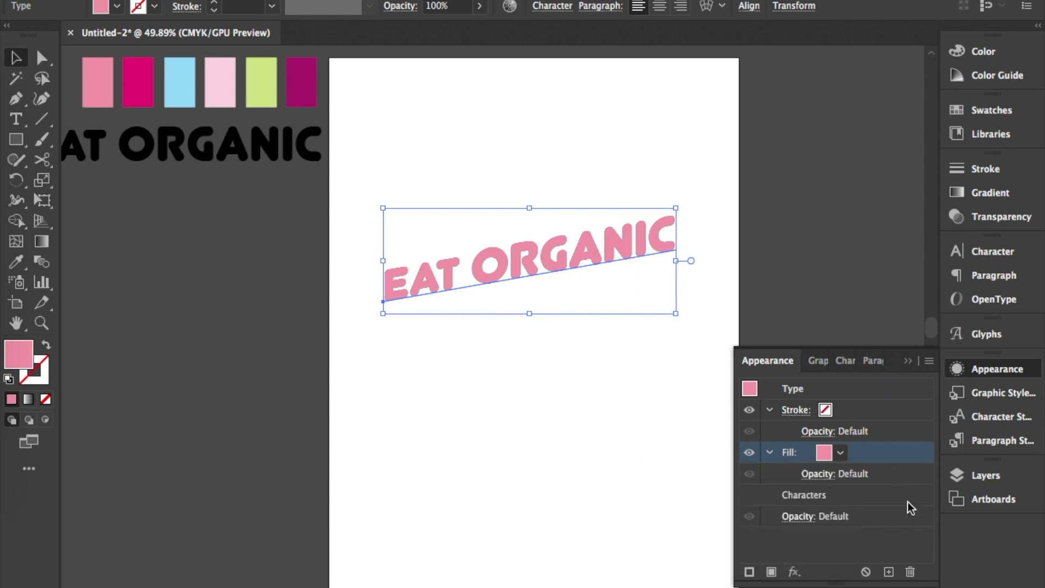
Step: Duplicate the pink fill and make the second fill magenta
{"action": "left_click", "coordinate": [889, 572]}
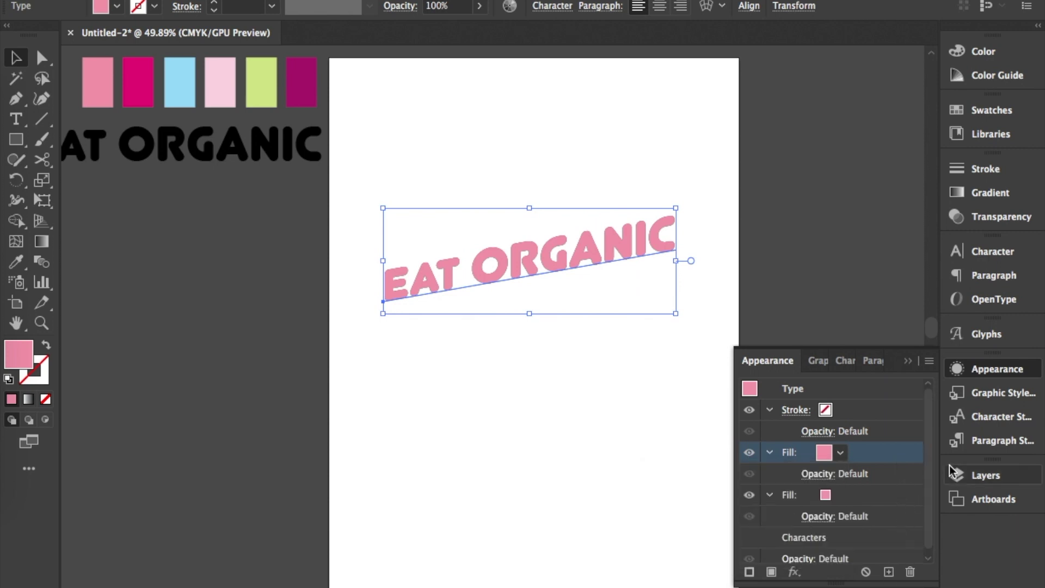
{"action": "left_click", "coordinate": [825, 495]}
{"action": "left_click", "coordinate": [827, 495]}
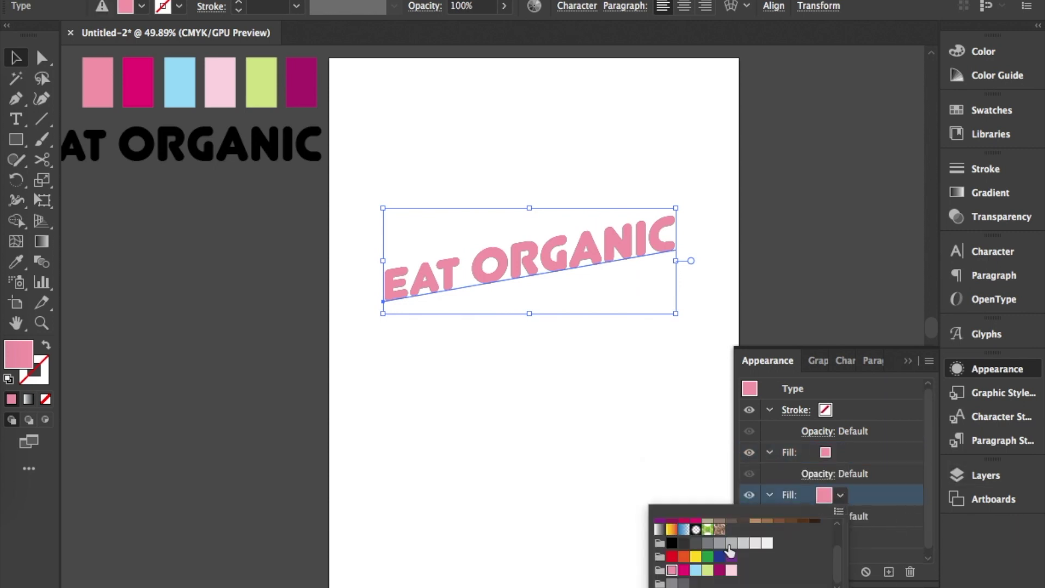
{"action": "left_click", "coordinate": [684, 571]}
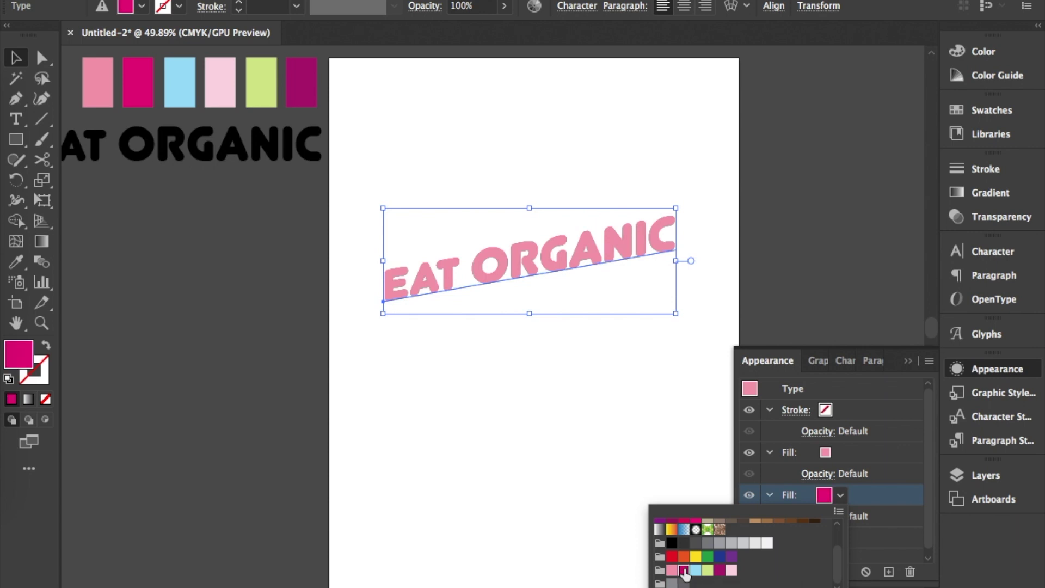
{"action": "left_click", "coordinate": [874, 504]}
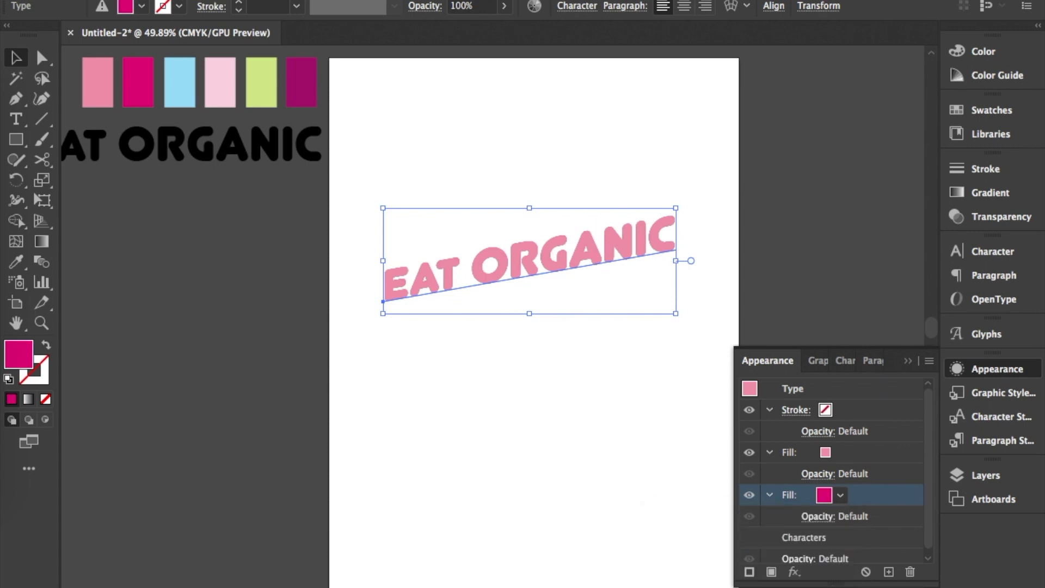
{"action": "left_click", "coordinate": [313, 0]}
Step: Add a Transform effect moving the magenta fill -5 pt horizontally and -5 pt vertically
{"action": "mouse_move", "coordinate": [347, 107]}
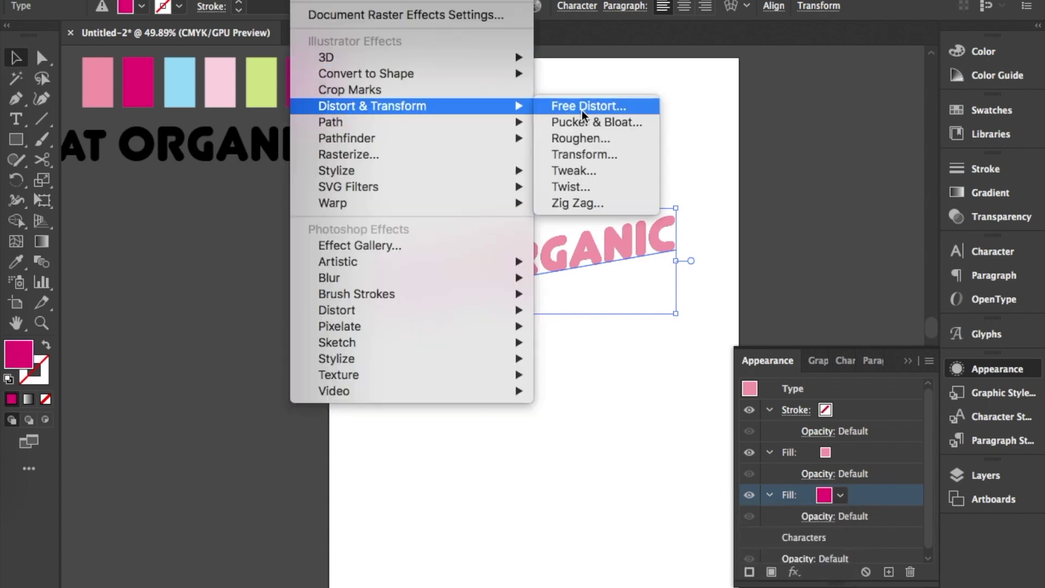
{"action": "left_click", "coordinate": [591, 155]}
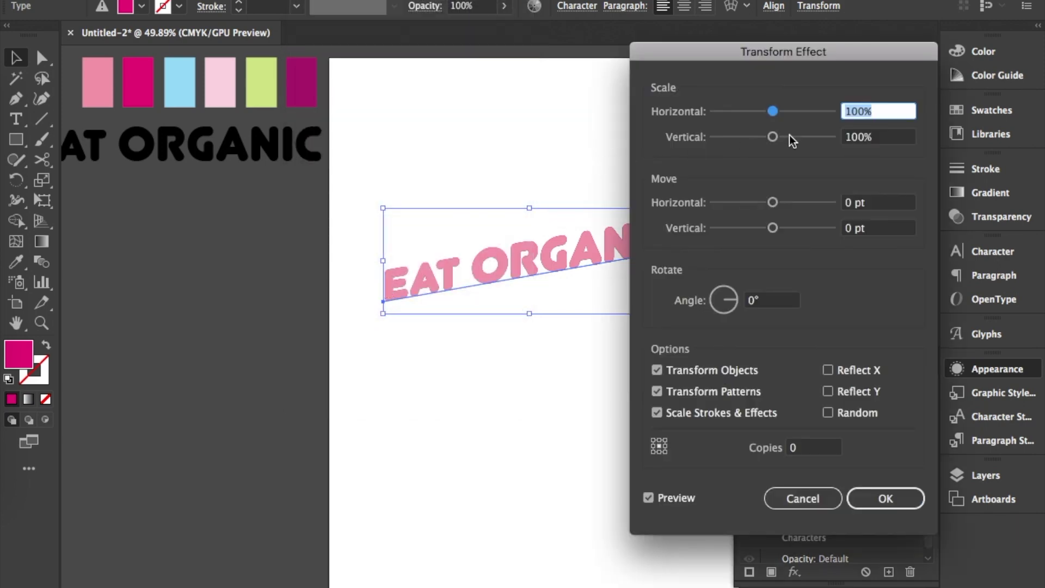
{"action": "key", "text": "Tab"}
{"action": "key", "text": "Tab"}
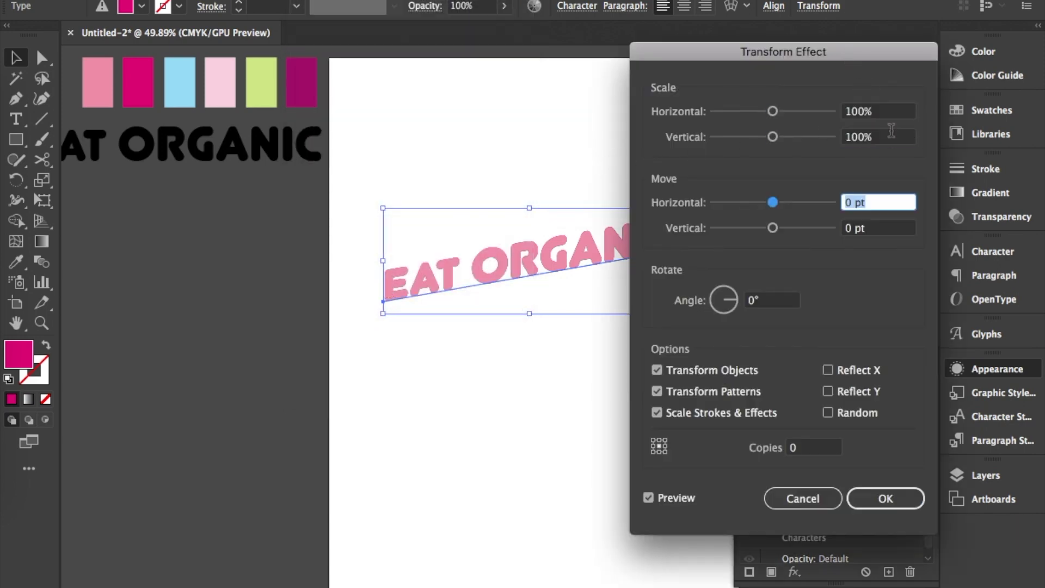
{"action": "type", "text": "-5"}
{"action": "key", "text": "Tab"}
{"action": "type", "text": "-5"}
{"action": "key", "text": "Tab"}
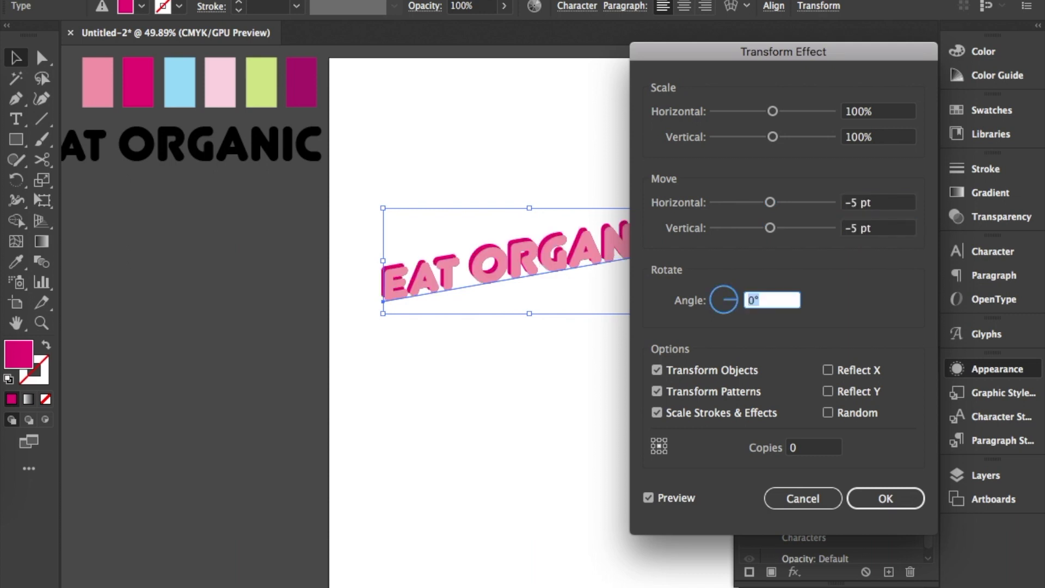
{"action": "key", "text": "Return"}
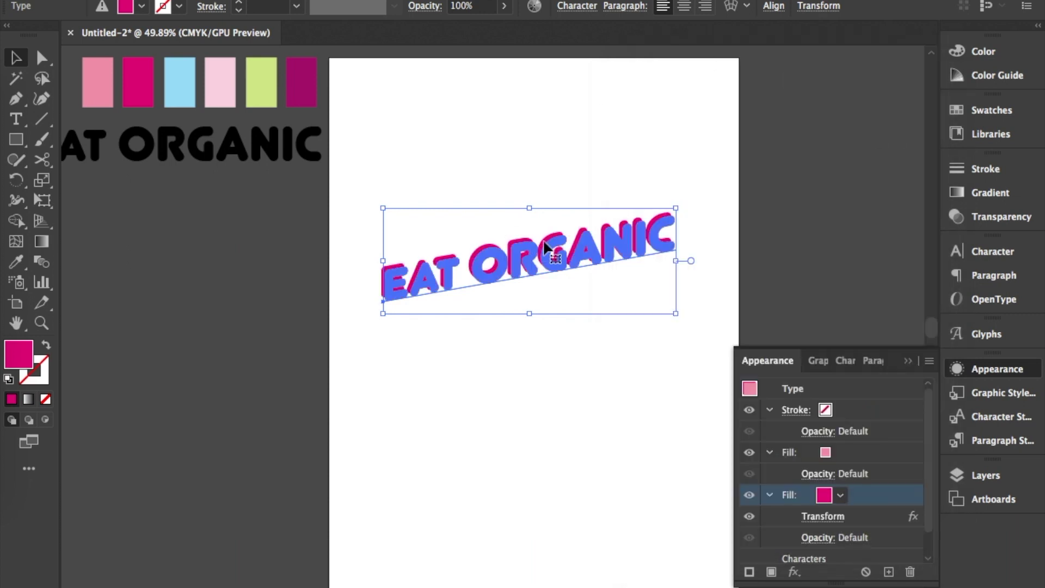
Step: Reorder and duplicate the fills in the Appearance stack to create extra fill layers
{"action": "left_click_drag", "start_coordinate": [857, 497], "coordinate": [889, 571]}
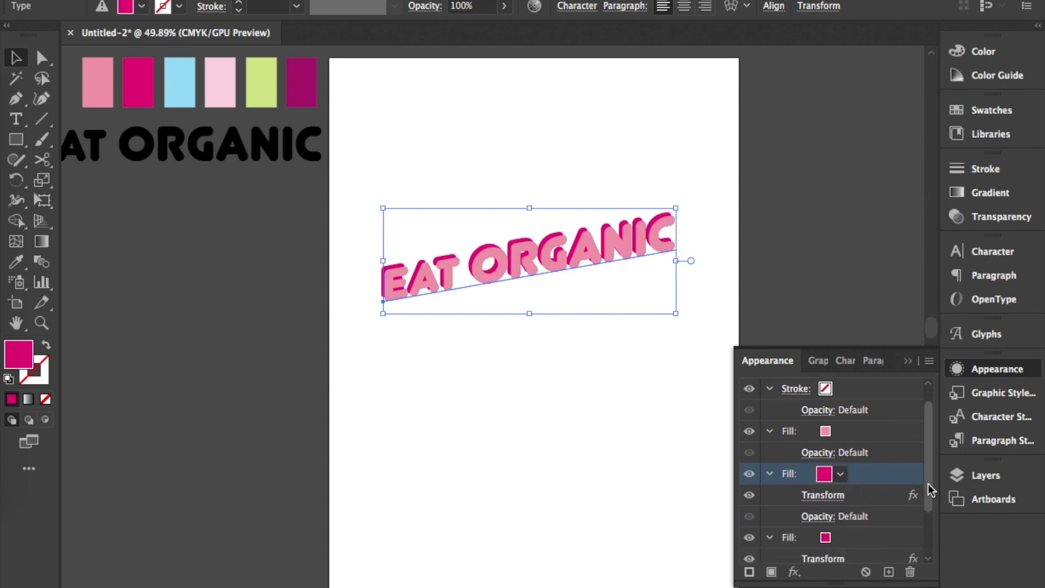
{"action": "left_click_drag", "start_coordinate": [929, 485], "coordinate": [929, 550]}
{"action": "left_click", "coordinate": [858, 469]}
{"action": "left_click_drag", "start_coordinate": [854, 469], "coordinate": [896, 572]}
{"action": "scroll", "coordinate": [931, 553], "scroll_direction": "down", "scroll_amount": 3}
{"action": "left_click", "coordinate": [864, 470]}
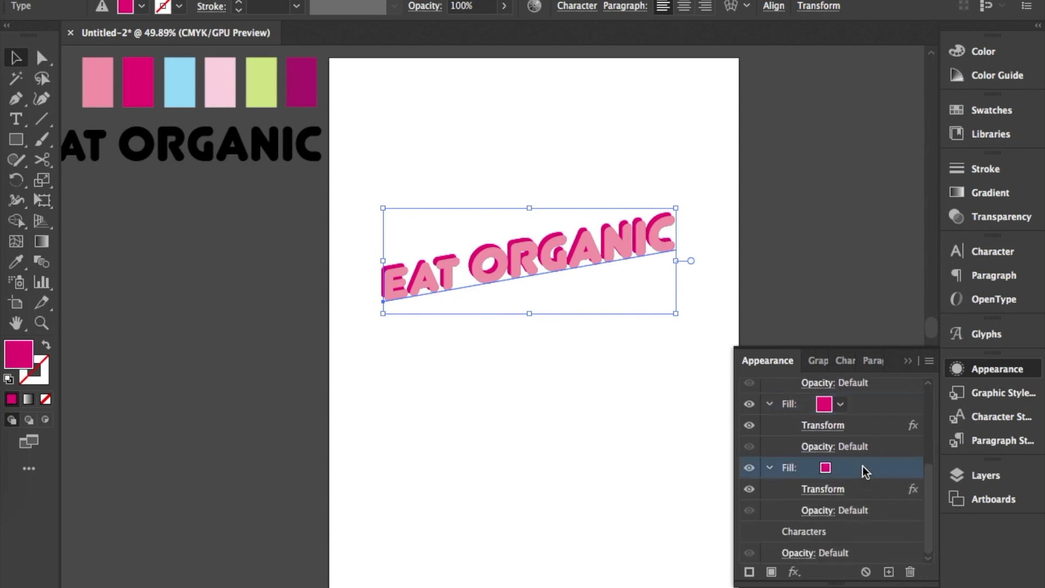
{"action": "left_click_drag", "start_coordinate": [885, 474], "coordinate": [889, 572]}
{"action": "mouse_move", "coordinate": [931, 517]}
{"action": "left_mouse_down"}
{"action": "mouse_move", "coordinate": [929, 550]}
{"action": "mouse_move", "coordinate": [926, 469]}
{"action": "mouse_move", "coordinate": [933, 500]}
{"action": "left_mouse_up"}
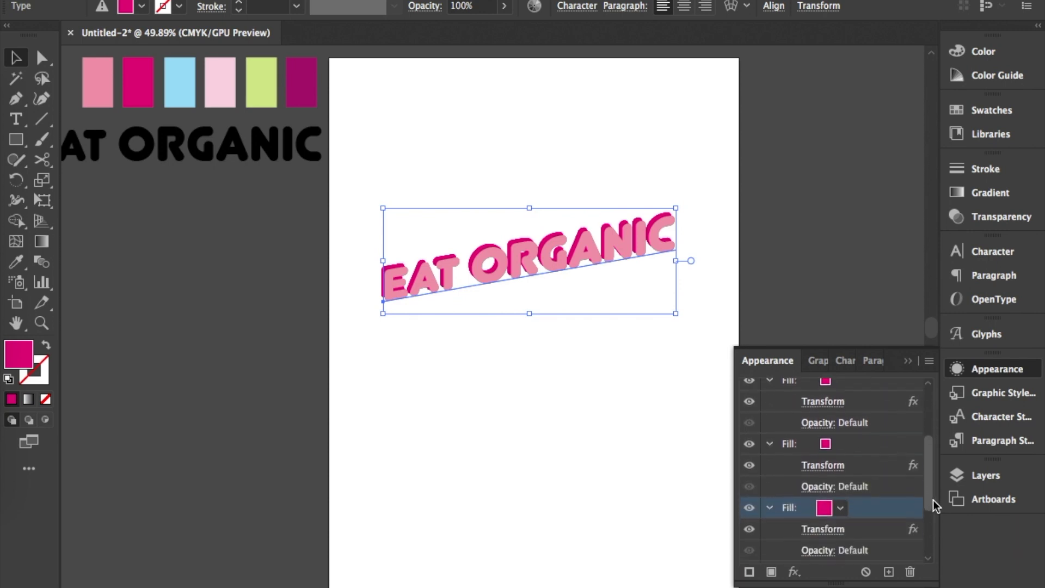
Step: Recolour one of the duplicated fills light blue
{"action": "left_click", "coordinate": [851, 443]}
{"action": "left_click", "coordinate": [842, 439]}
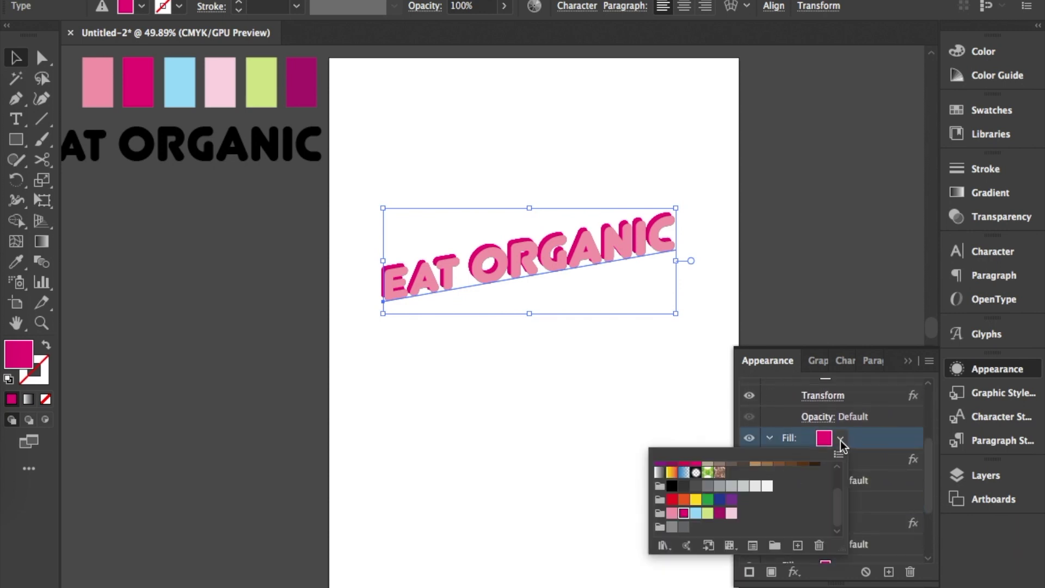
{"action": "left_click", "coordinate": [696, 513]}
{"action": "left_click", "coordinate": [928, 473]}
{"action": "left_click", "coordinate": [923, 493]}
{"action": "left_click_drag", "start_coordinate": [930, 490], "coordinate": [929, 537]}
{"action": "key", "text": "ctrl+z"}
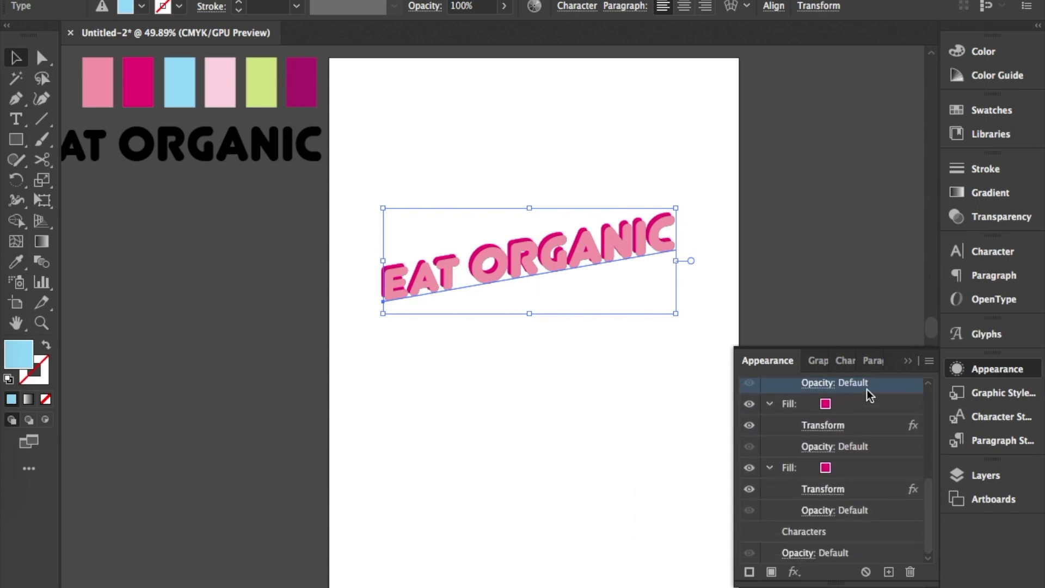
Step: Make the top fill light green and another fill dark magenta
{"action": "left_click", "coordinate": [844, 406]}
{"action": "left_click", "coordinate": [842, 405]}
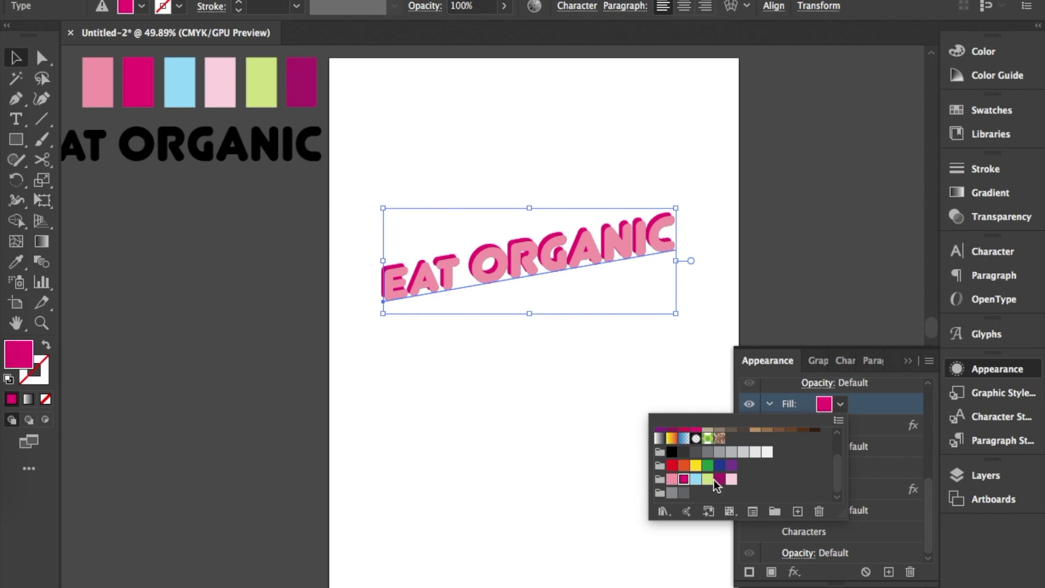
{"action": "left_click", "coordinate": [708, 480]}
{"action": "left_click", "coordinate": [928, 488]}
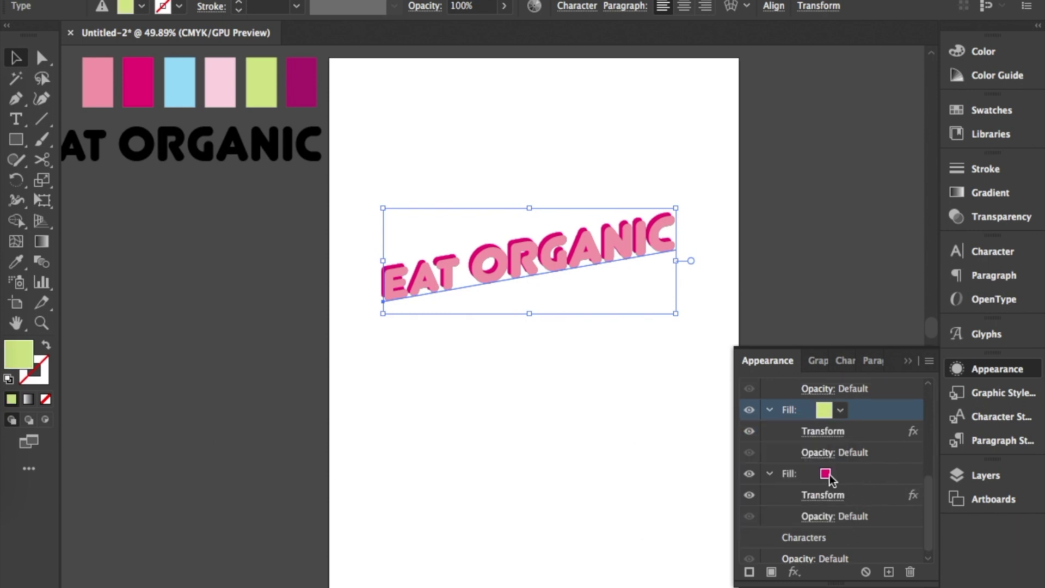
{"action": "left_click", "coordinate": [836, 479]}
{"action": "left_click", "coordinate": [841, 476]}
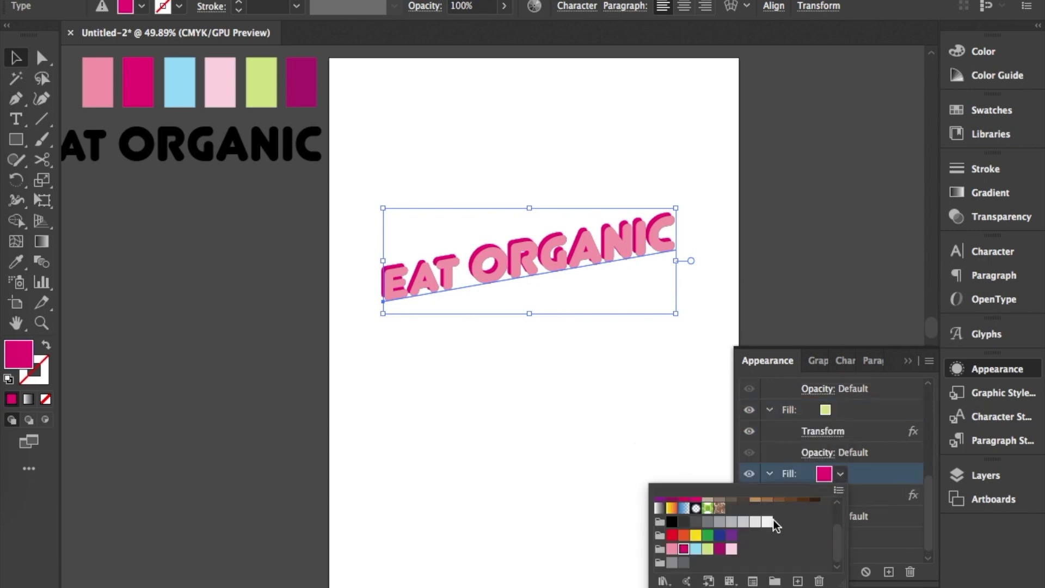
{"action": "left_click", "coordinate": [721, 551]}
{"action": "left_click", "coordinate": [933, 500]}
{"action": "left_click_drag", "start_coordinate": [933, 482], "coordinate": [931, 443]}
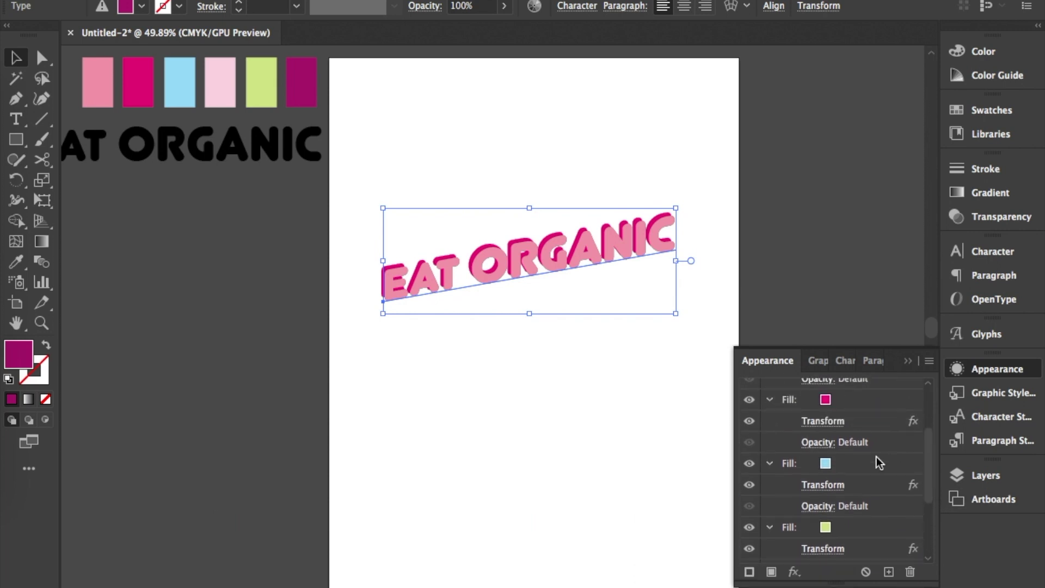
{"action": "left_click", "coordinate": [839, 485]}
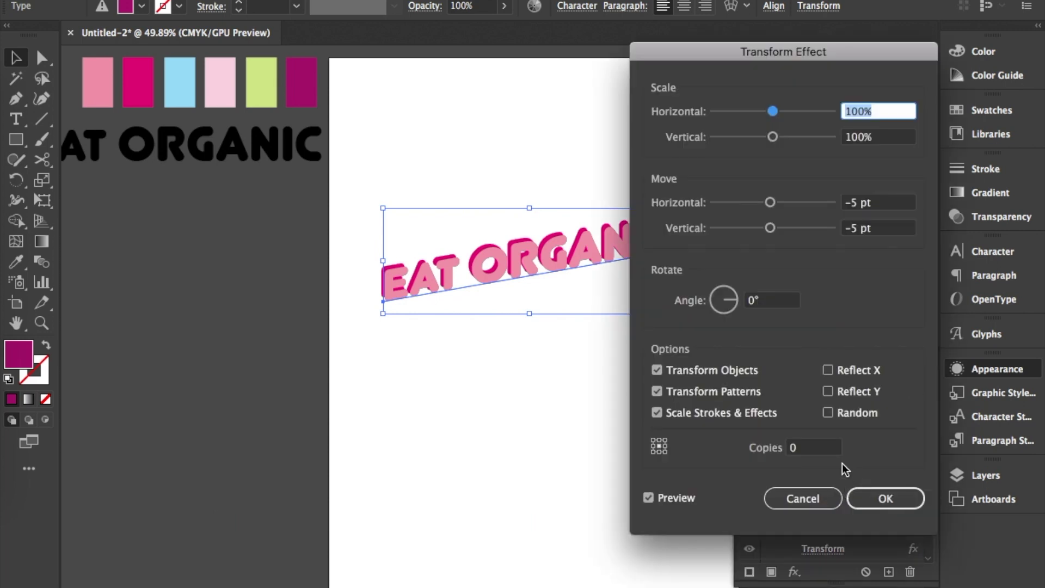
Step: Offset the light-blue fill by -10 pt horizontally and vertically
{"action": "key", "text": "Tab"}
{"action": "key", "text": "Tab"}
{"action": "type", "text": "-10"}
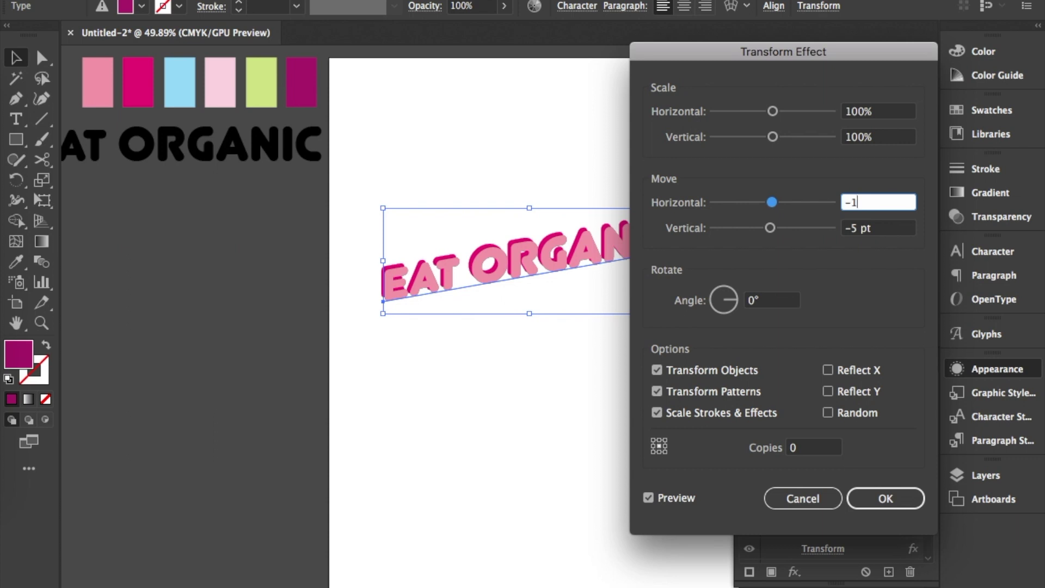
{"action": "key", "text": "Tab"}
{"action": "type", "text": "-10"}
{"action": "key", "text": "Tab"}
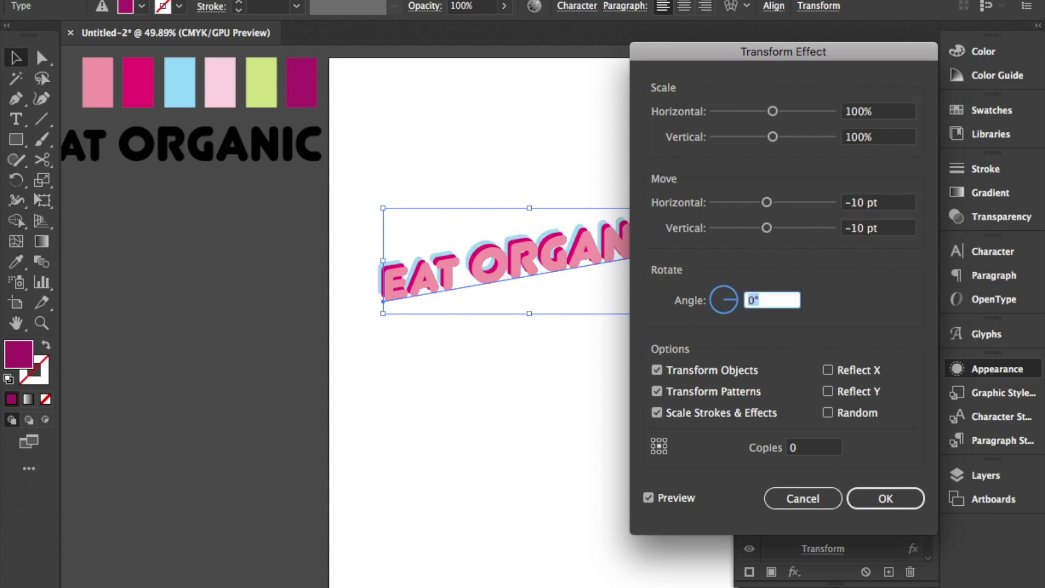
{"action": "key", "text": "Return"}
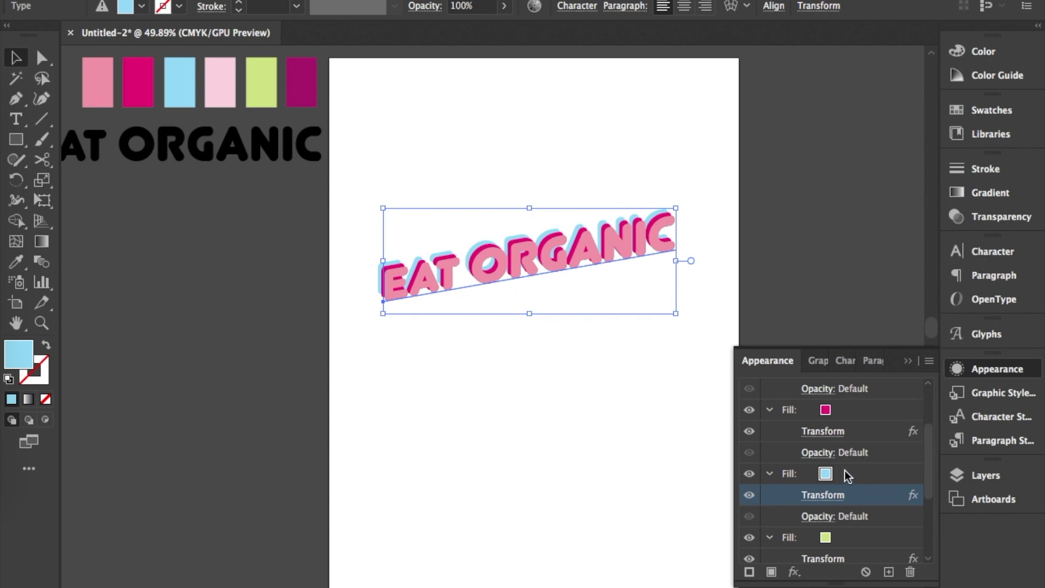
Step: Change the light-green fill's Transform offset to -15 pt
{"action": "left_click", "coordinate": [844, 542]}
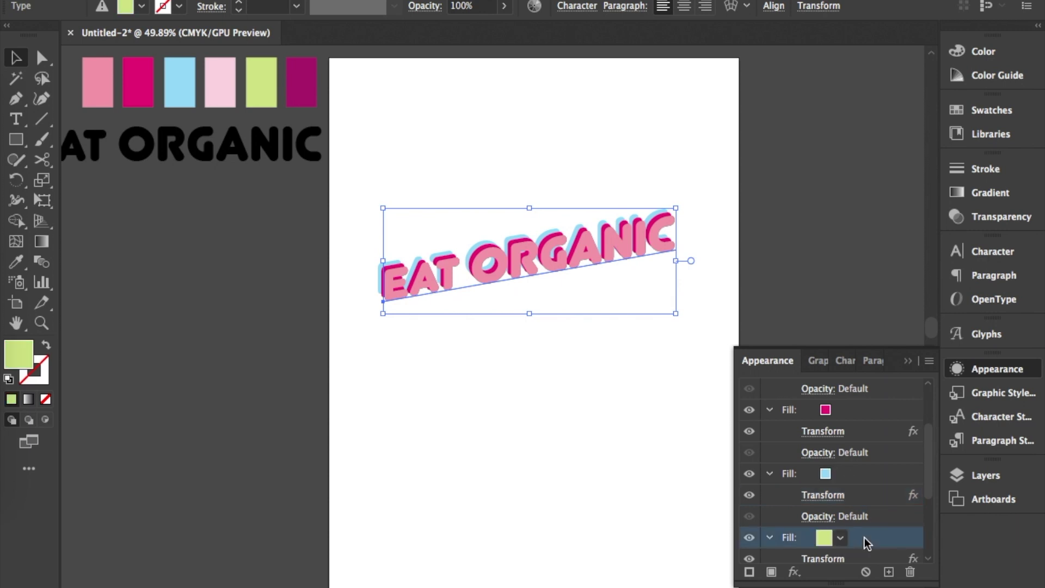
{"action": "scroll", "coordinate": [924, 537], "scroll_direction": "down", "scroll_amount": 5}
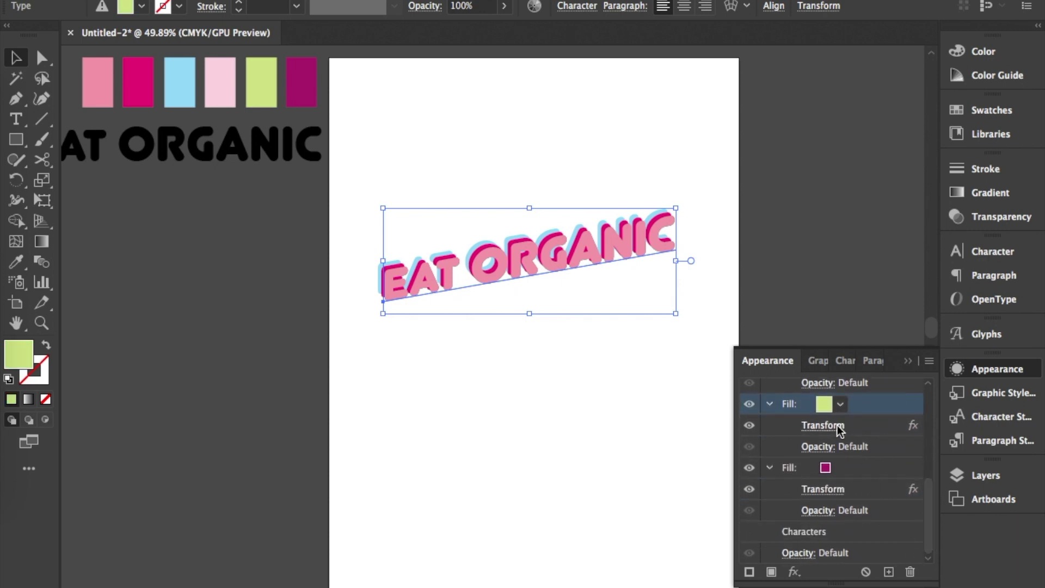
{"action": "left_click", "coordinate": [837, 426]}
{"action": "key", "text": "Tab"}
{"action": "key", "text": "Tab"}
{"action": "type", "text": "-15"}
{"action": "key", "text": "Tab"}
{"action": "type", "text": "-15"}
{"action": "key", "text": "Tab"}
{"action": "key", "text": "Return"}
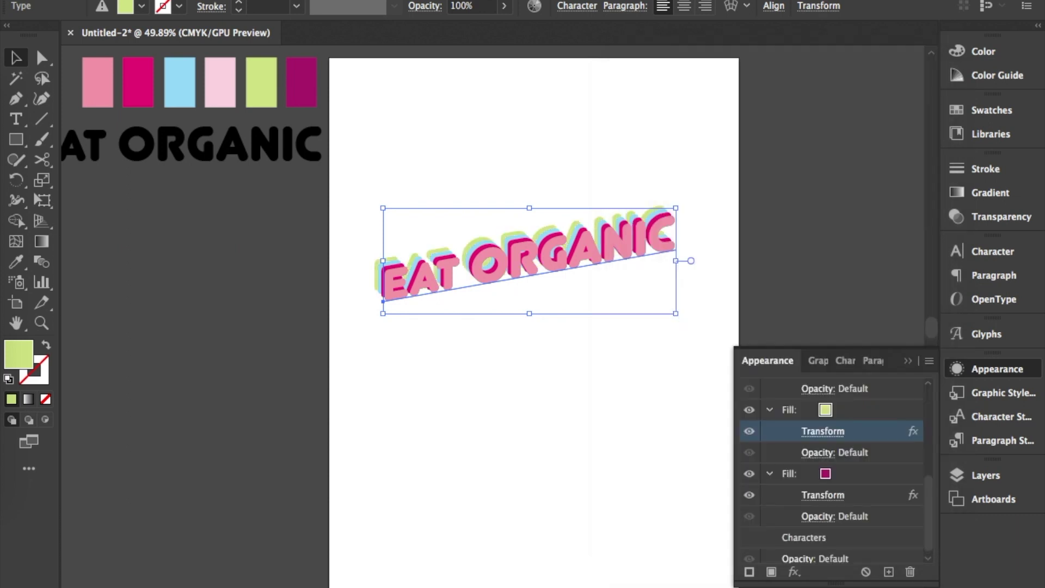
Step: Offset the dark magenta fill by -20 pt both ways, then deselect to check
{"action": "left_click", "coordinate": [830, 495]}
{"action": "key", "text": "Tab"}
{"action": "key", "text": "Tab"}
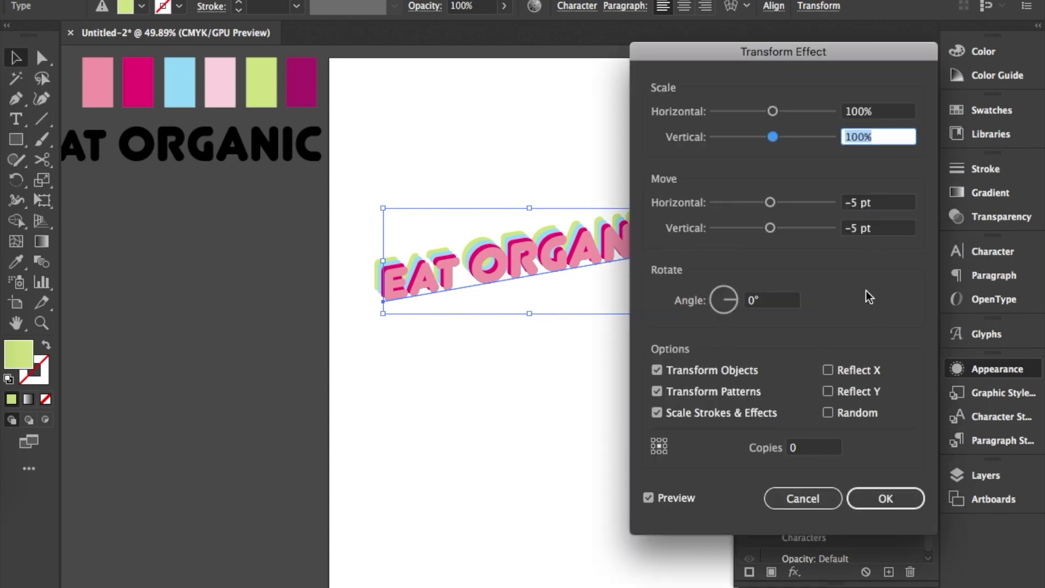
{"action": "type", "text": "-20"}
{"action": "key", "text": "Tab"}
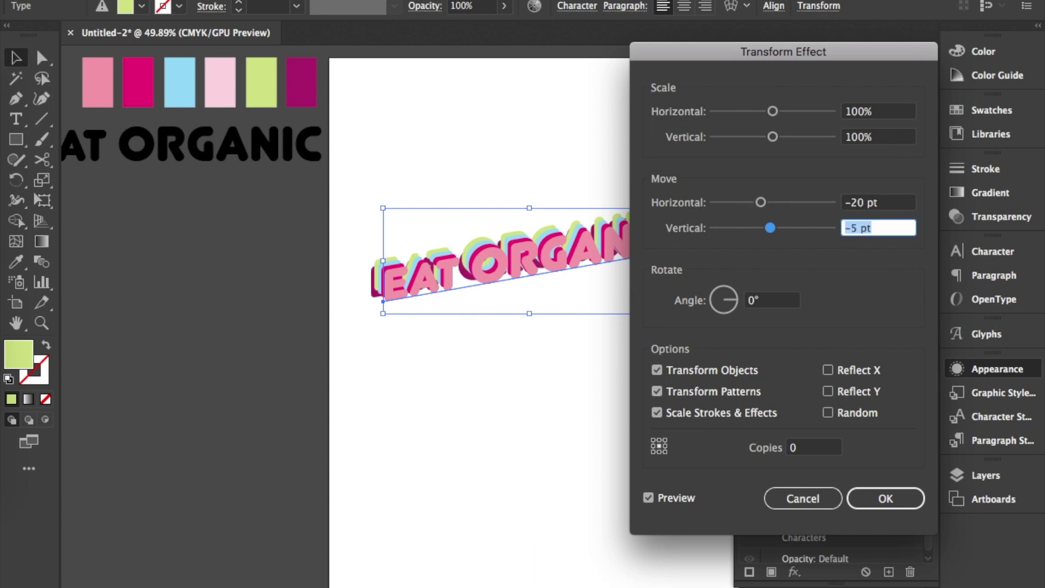
{"action": "type", "text": "-20"}
{"action": "key", "text": "Return"}
{"action": "left_click", "coordinate": [703, 279]}
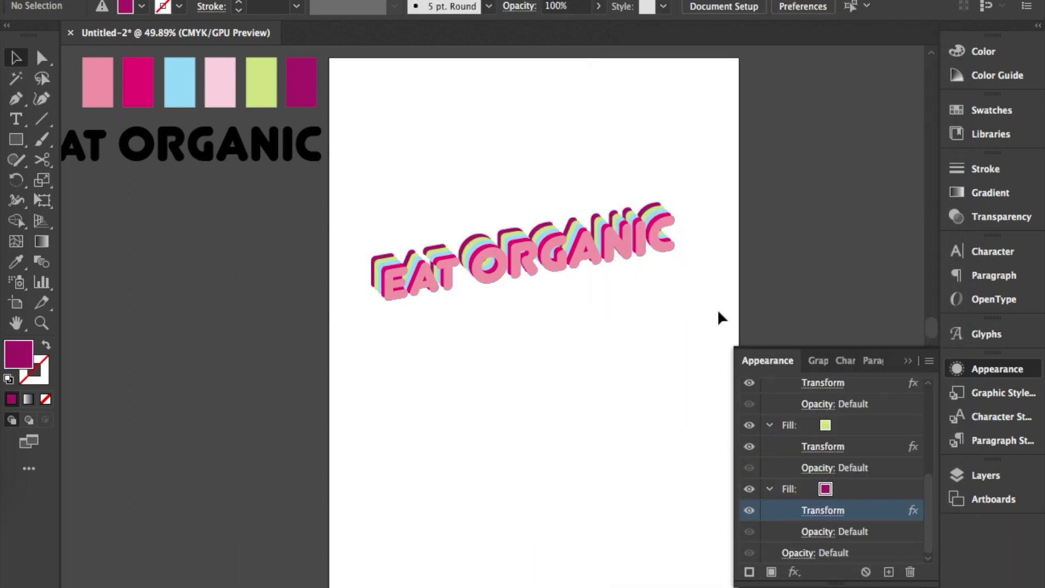
Step: Replace ORGANIC with BETTER!! so the layered text reads EAT BETTER!!
{"action": "left_click", "coordinate": [907, 361]}
{"action": "key", "text": "t"}
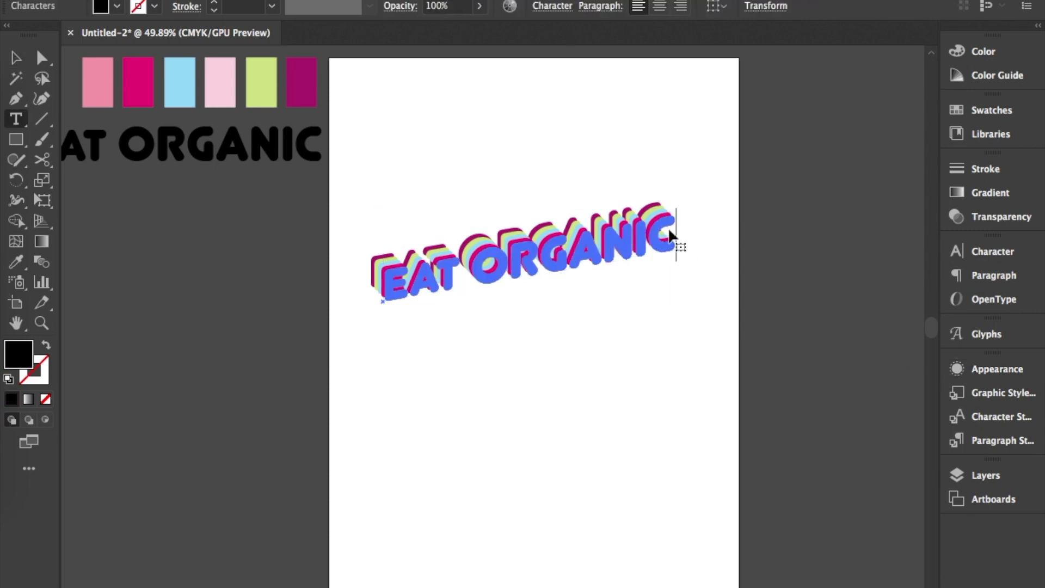
{"action": "key", "text": "BackSpace"}
{"action": "key", "text": "BackSpace"}
{"action": "key", "text": "BackSpace"}
{"action": "key", "text": "BackSpace"}
{"action": "key", "text": "BackSpace"}
{"action": "key", "text": "BackSpace"}
{"action": "key", "text": "BackSpace"}
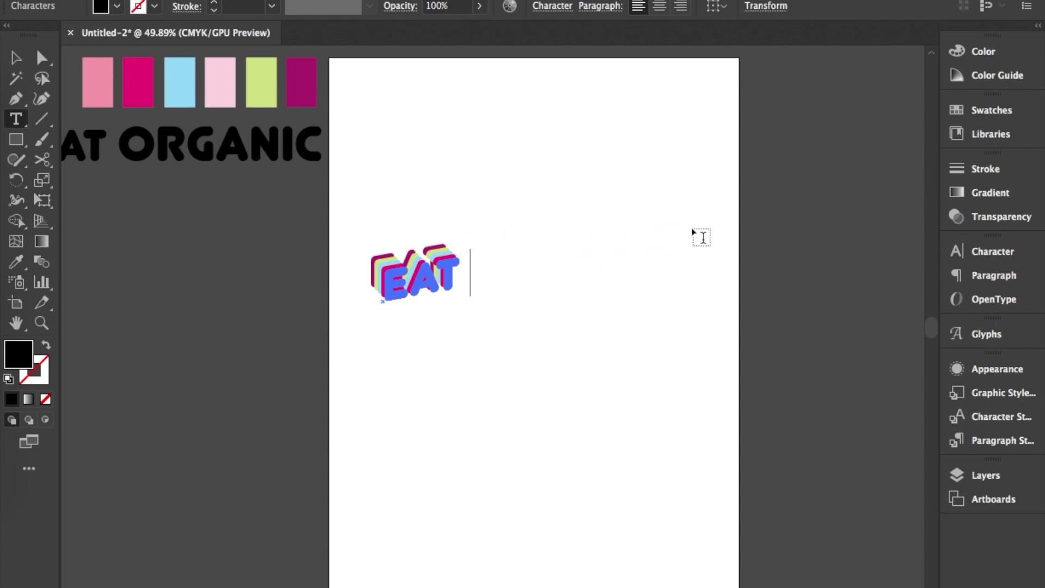
{"action": "type", "text": "BETTER!!"}
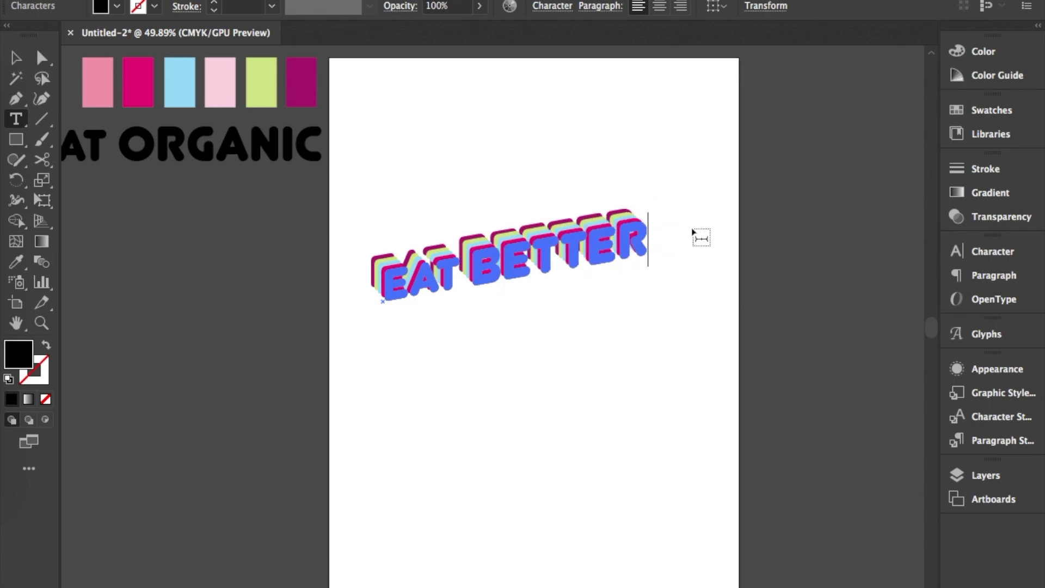
{"action": "left_click", "coordinate": [15, 57]}
{"action": "left_click", "coordinate": [661, 181]}
Step: Save the artwork as fatty-layered.ai with Illustrator 2020 compatibility options
{"action": "key", "text": "super+s"}
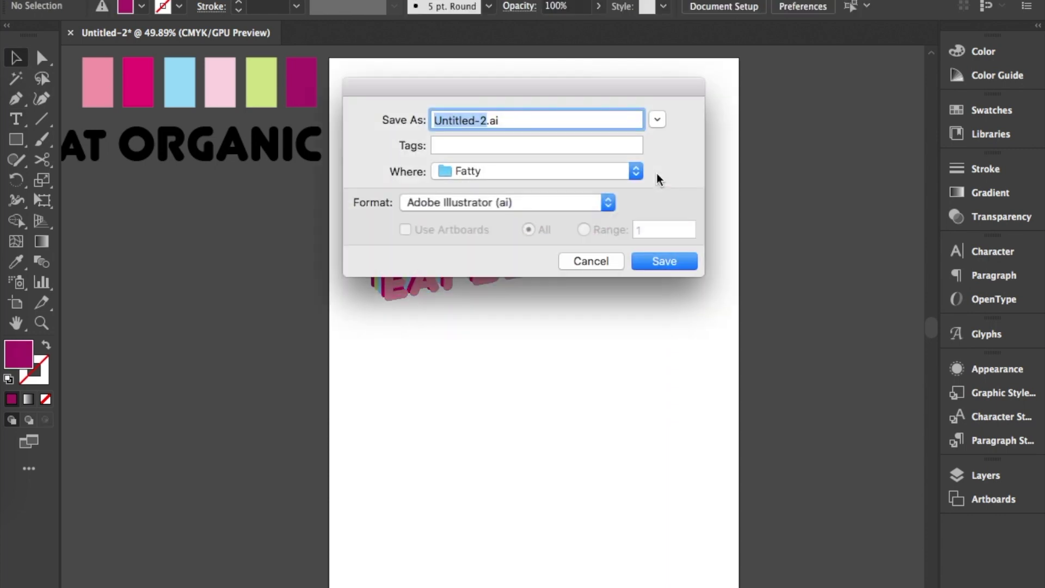
{"action": "type", "text": "fatty"}
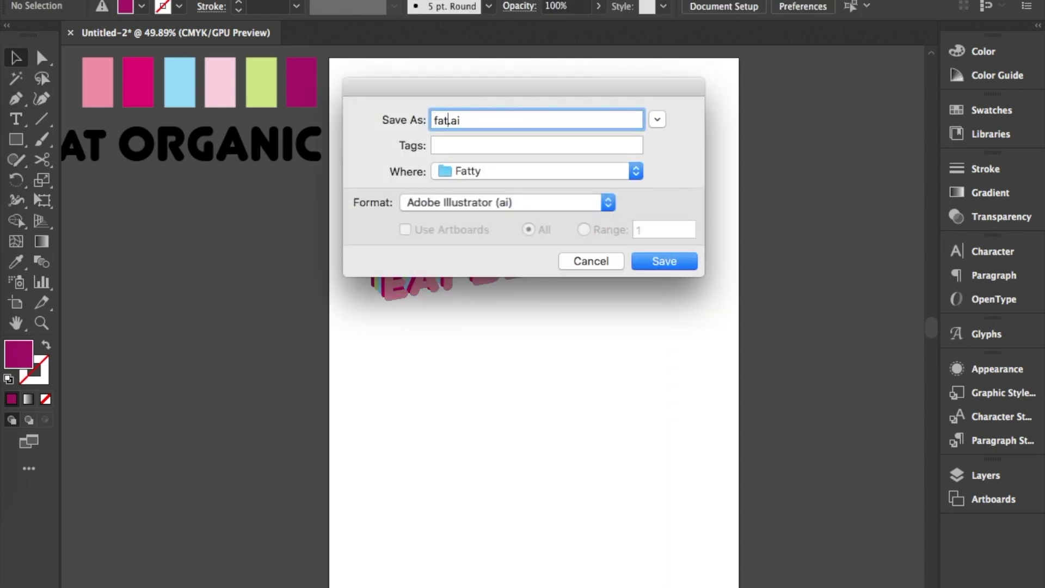
{"action": "type", "text": "-layered"}
{"action": "key", "text": "Return"}
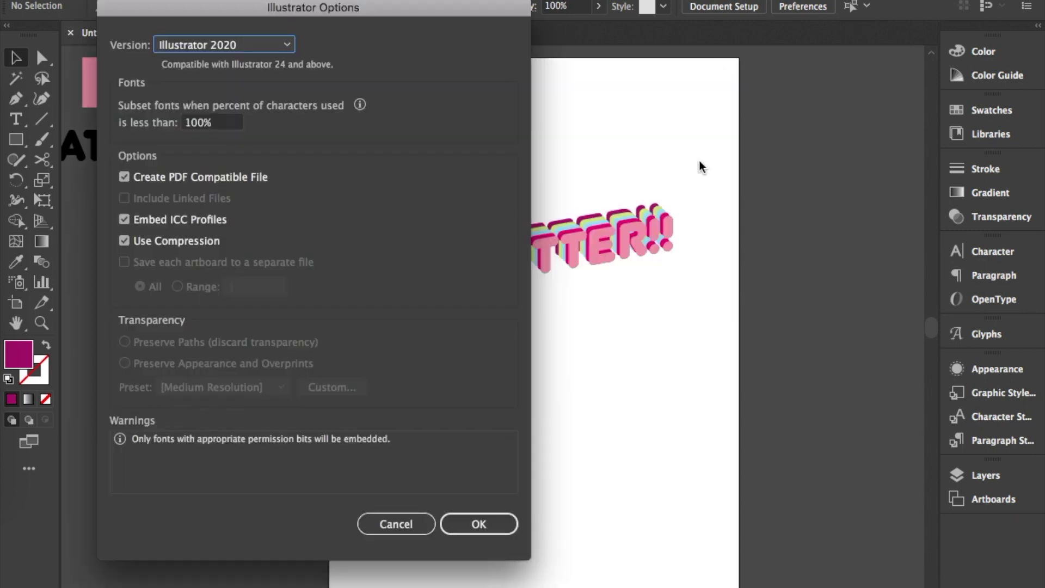
{"action": "key", "text": "Return"}
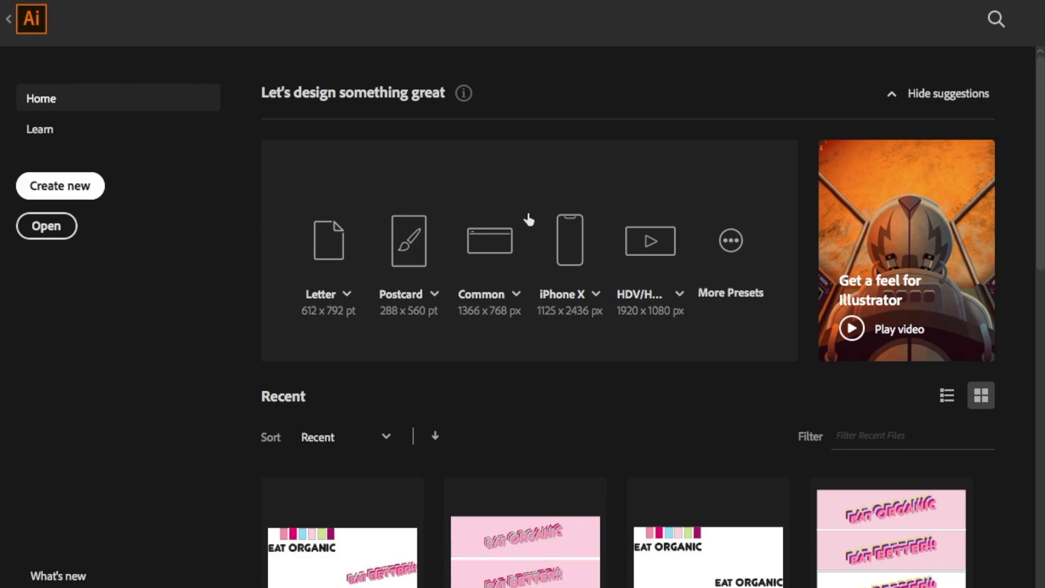
Step: Create a new blank Custom 970 x 250 px document
{"action": "key", "text": "super+n"}
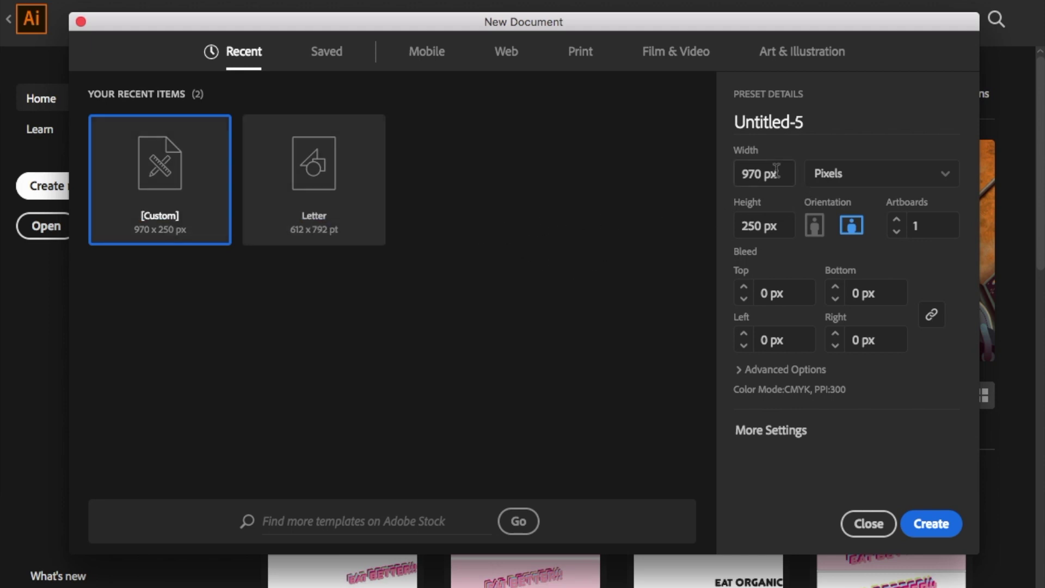
{"action": "left_click", "coordinate": [940, 524]}
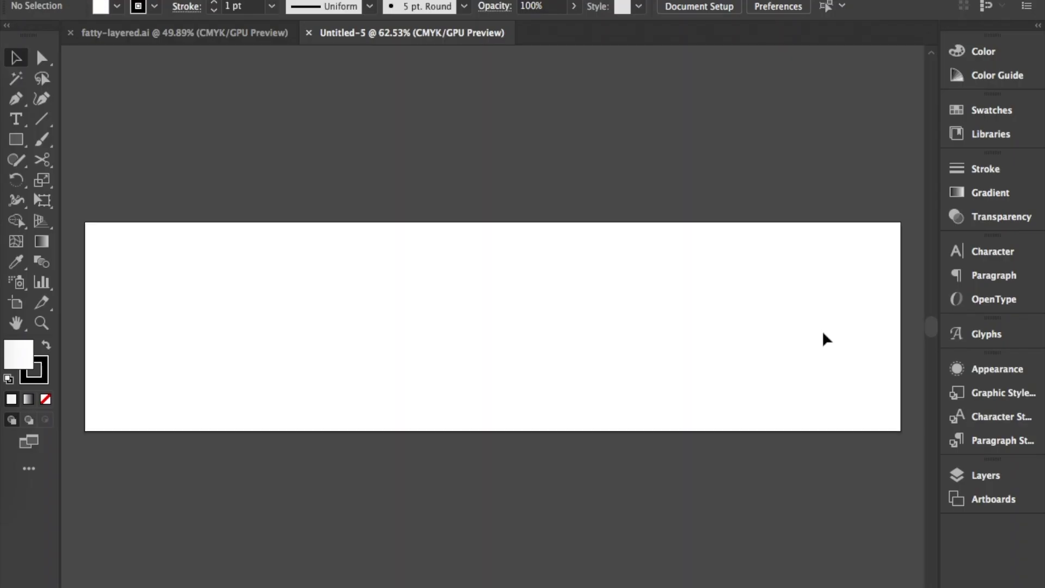
Step: Paste the EAT BETTER!! artwork into the 970 x 250 banner, enlarge it, and reframe the view
{"action": "left_click", "coordinate": [220, 36]}
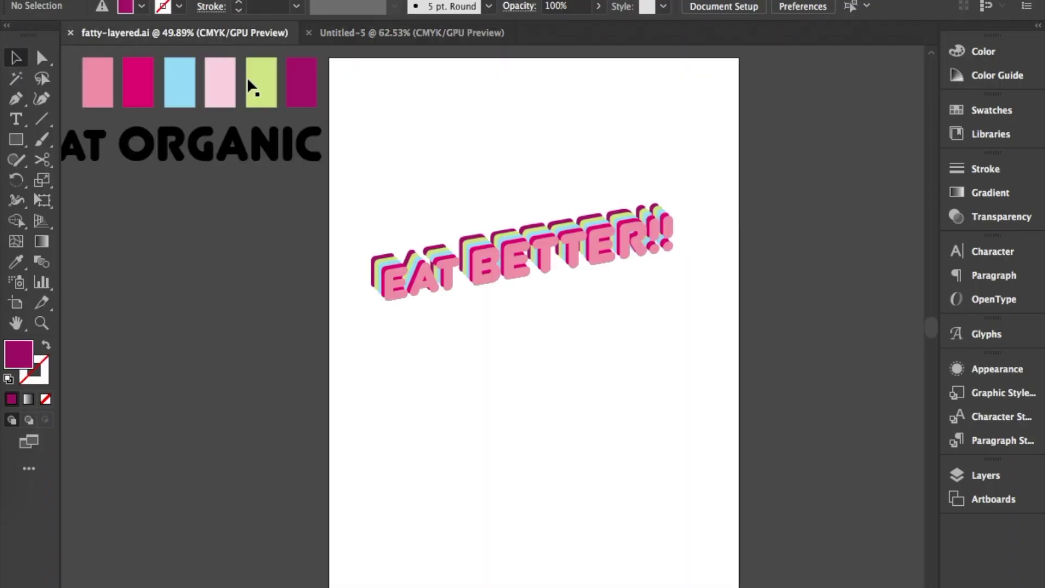
{"action": "left_click", "coordinate": [507, 274]}
{"action": "left_click", "coordinate": [463, 34]}
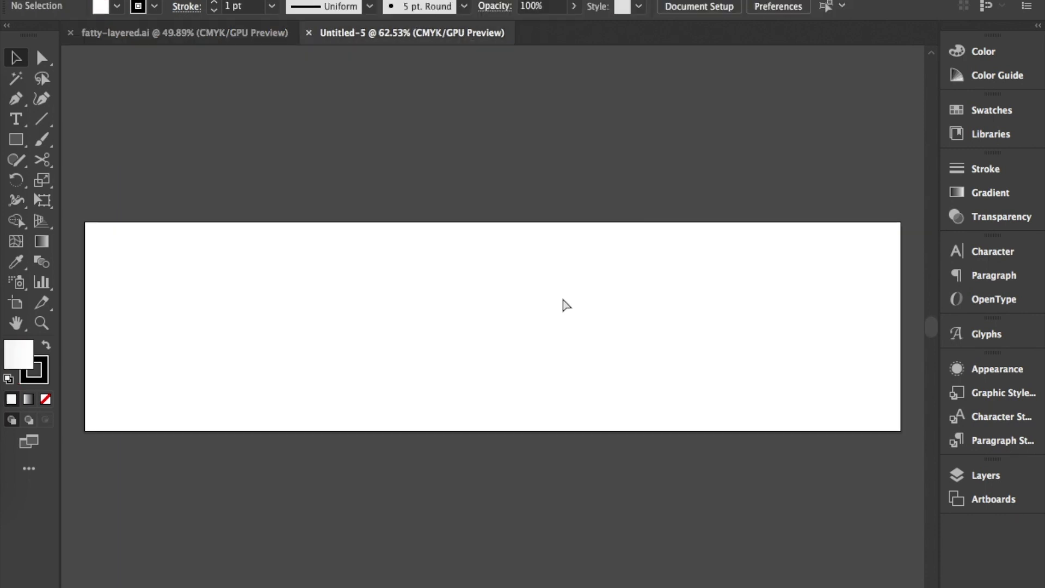
{"action": "key", "text": "ctrl+v"}
{"action": "left_click_drag", "start_coordinate": [680, 265], "coordinate": [772, 231]}
{"action": "left_click_drag", "start_coordinate": [651, 297], "coordinate": [604, 319]}
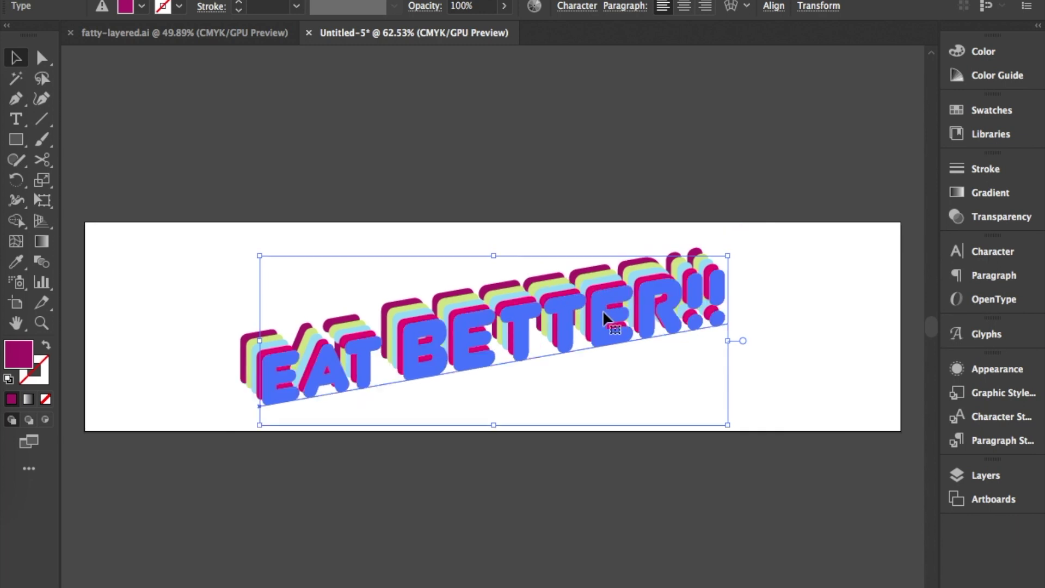
{"action": "left_click", "coordinate": [808, 422]}
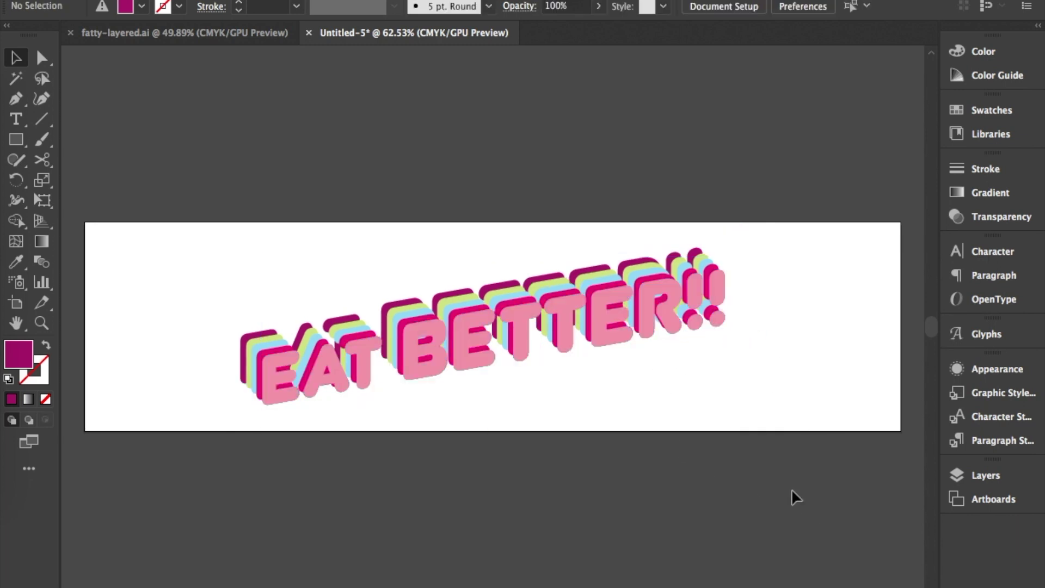
{"action": "key", "text": "ctrl+minus"}
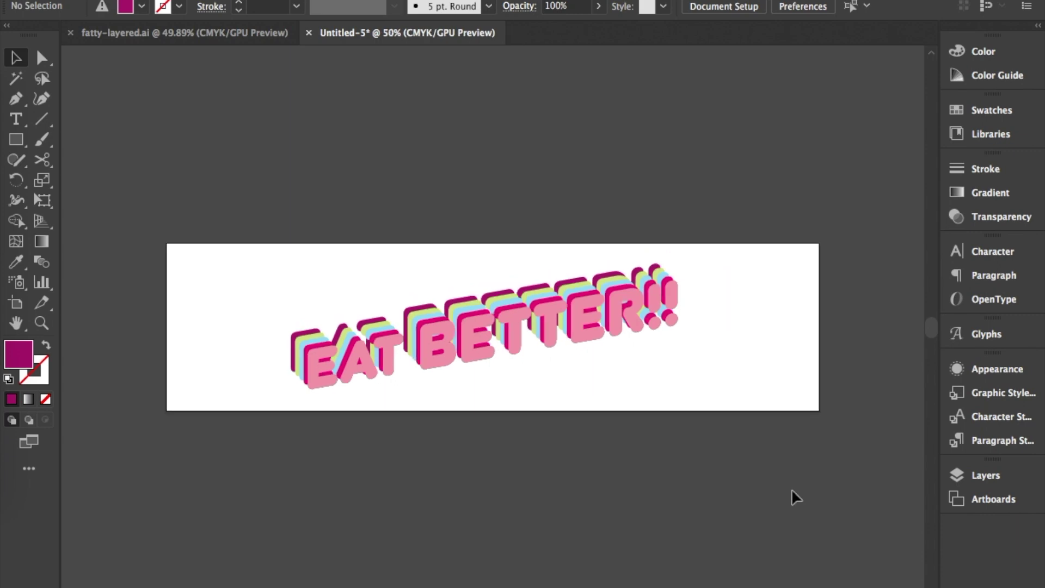
{"action": "left_click_drag", "start_coordinate": [599, 487], "coordinate": [593, 401]}
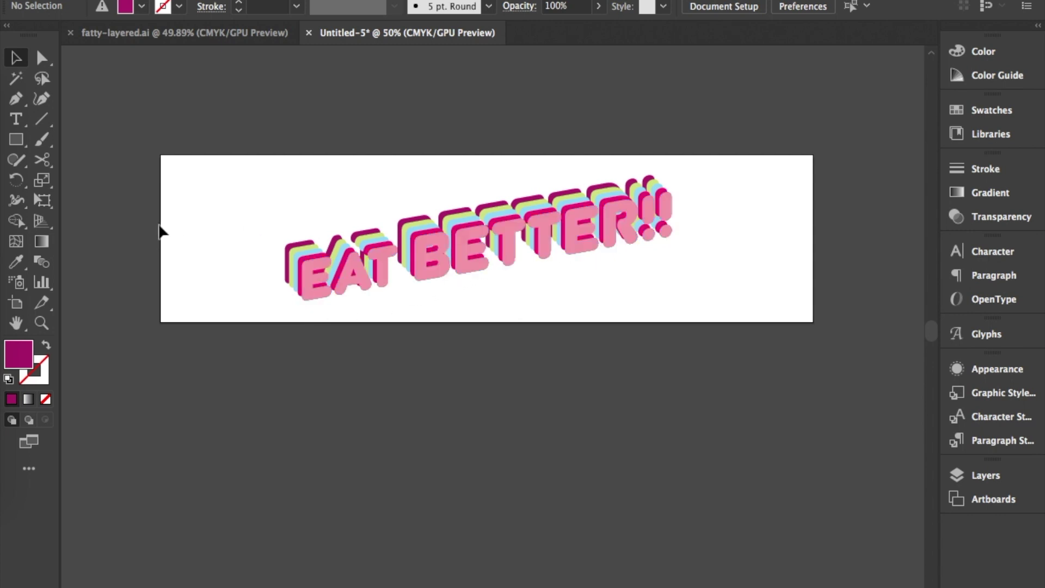
Step: Draw a rectangle covering the whole artboard and fill it light pink from the imported fatty swatch group
{"action": "left_click", "coordinate": [16, 140]}
{"action": "left_click_drag", "start_coordinate": [152, 151], "coordinate": [822, 331]}
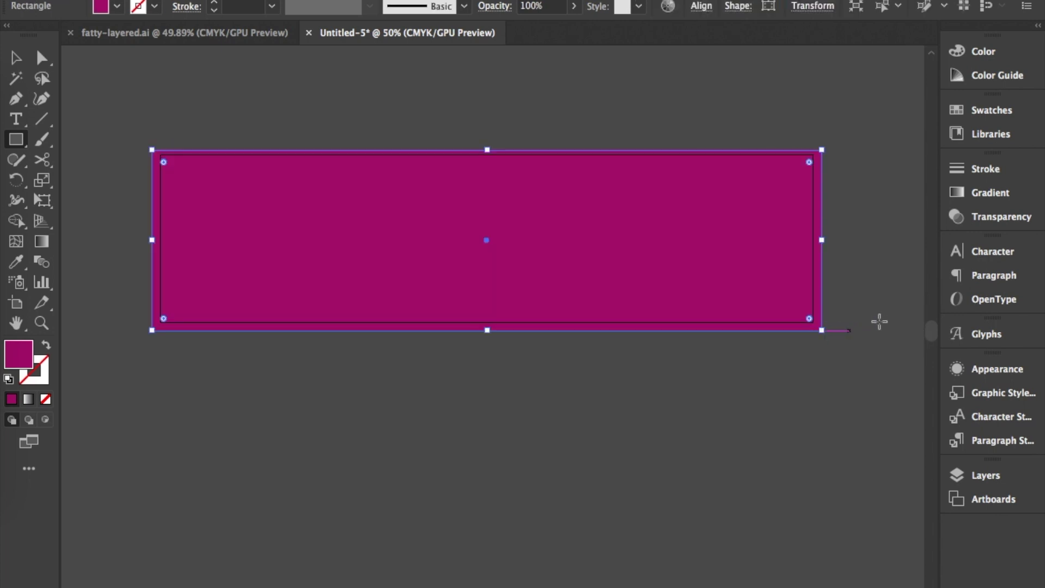
{"action": "left_click", "coordinate": [988, 111]}
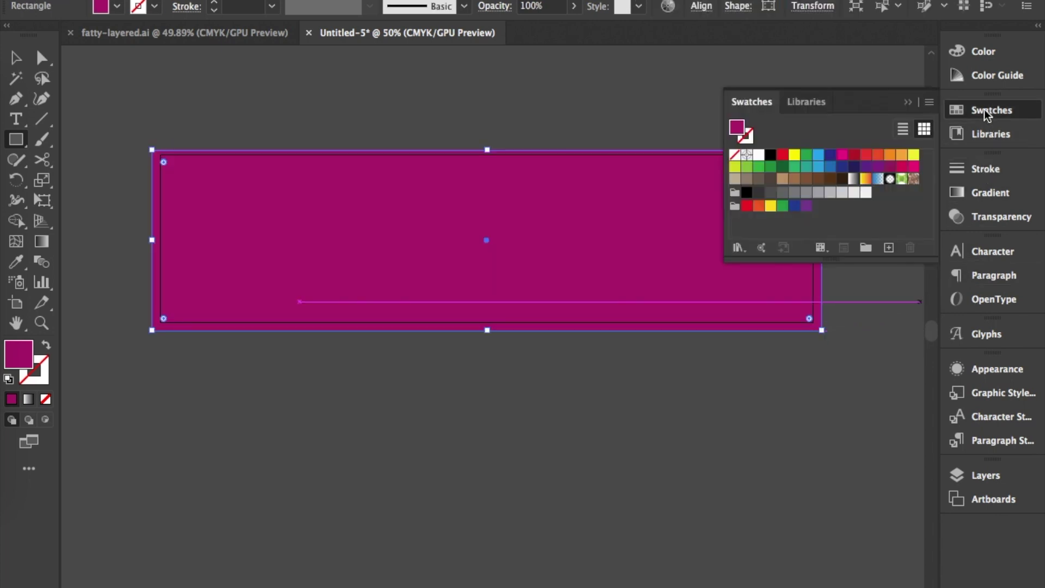
{"action": "left_click", "coordinate": [740, 248]}
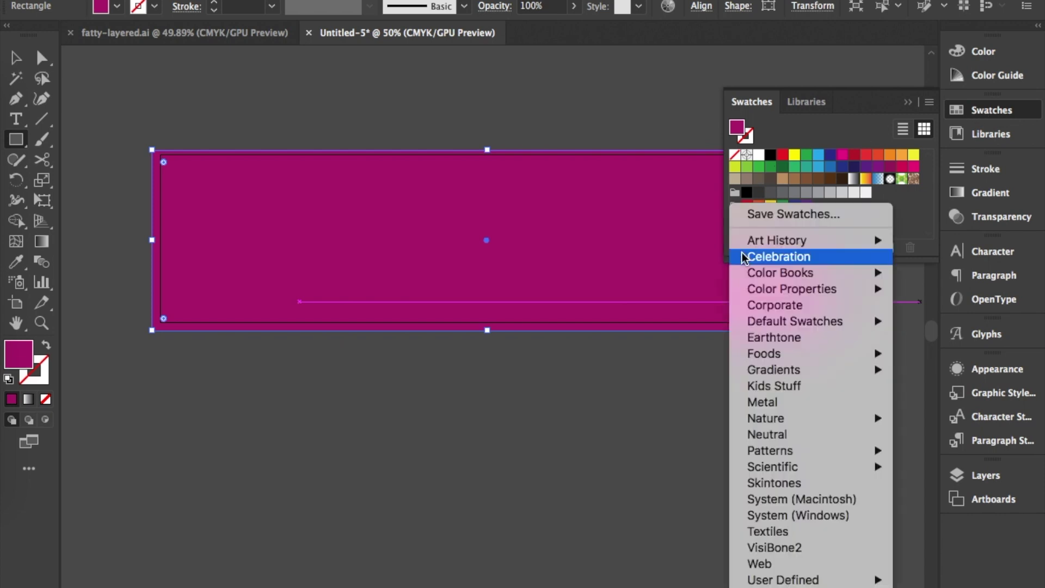
{"action": "mouse_move", "coordinate": [853, 583]}
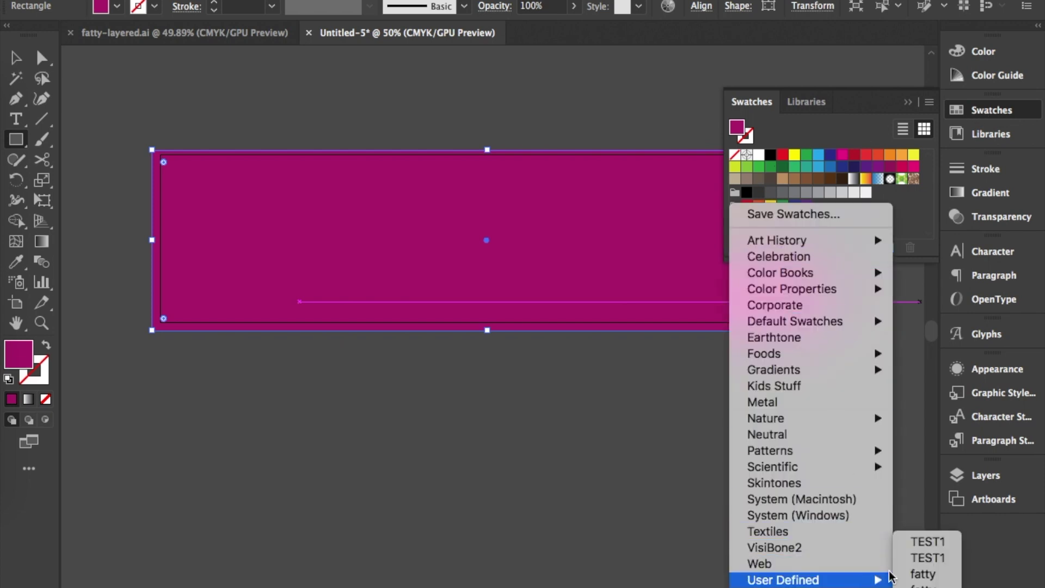
{"action": "left_click", "coordinate": [923, 574]}
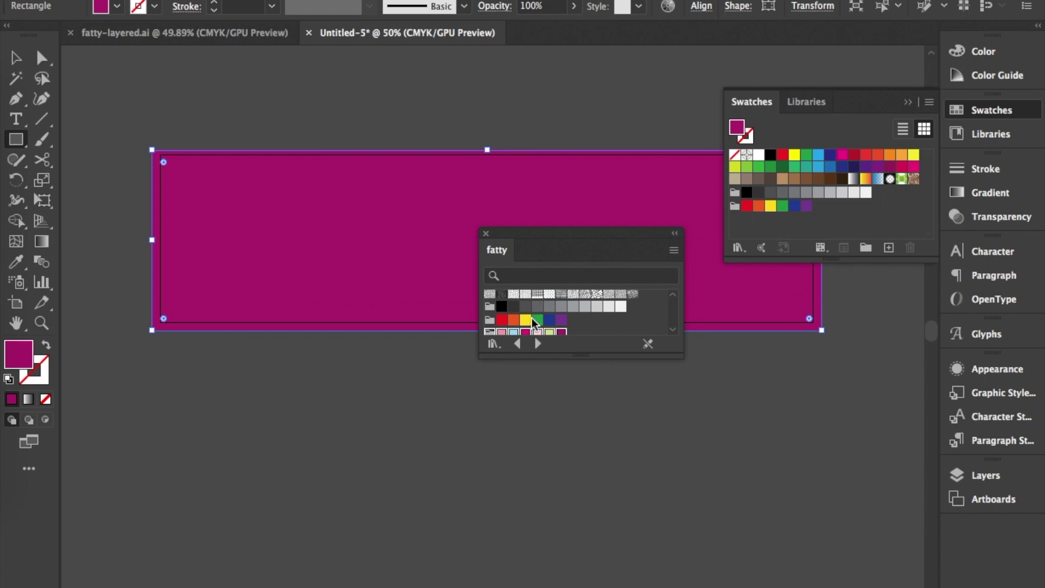
{"action": "left_click_drag", "start_coordinate": [490, 332], "coordinate": [736, 220]}
{"action": "left_click", "coordinate": [748, 220]}
{"action": "left_click", "coordinate": [782, 220]}
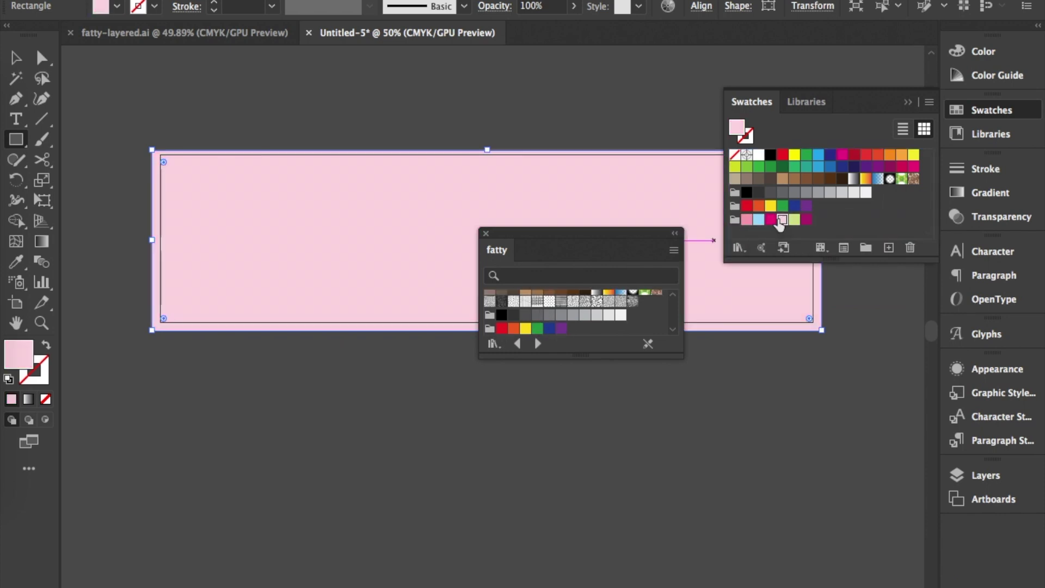
{"action": "left_click", "coordinate": [486, 234]}
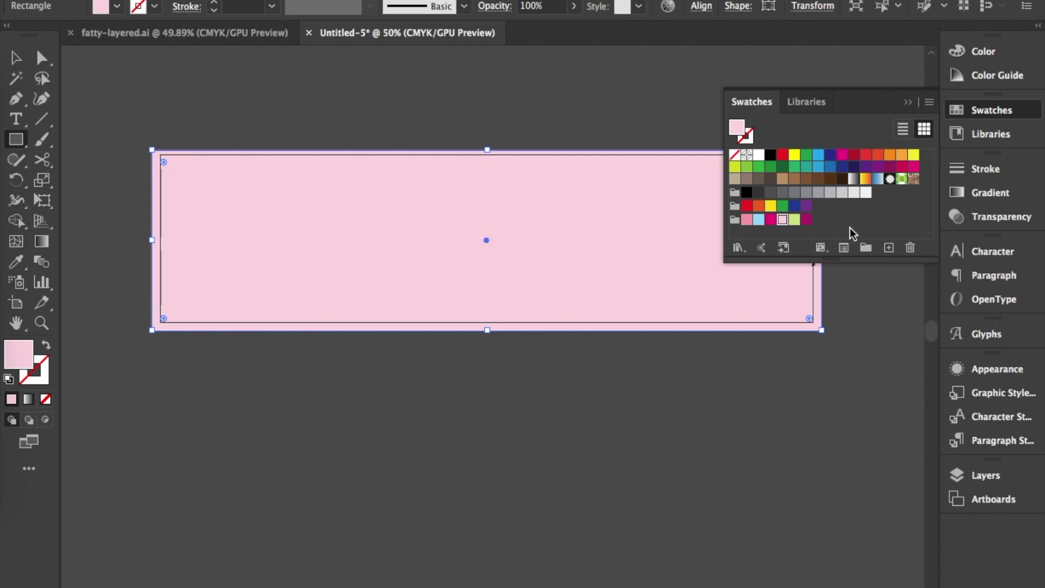
Step: Move the pink rectangle below the EAT BETTER!! text in the Layers panel
{"action": "left_click", "coordinate": [986, 475]}
{"action": "left_click", "coordinate": [790, 467]}
{"action": "left_click_drag", "start_coordinate": [829, 495], "coordinate": [851, 514]}
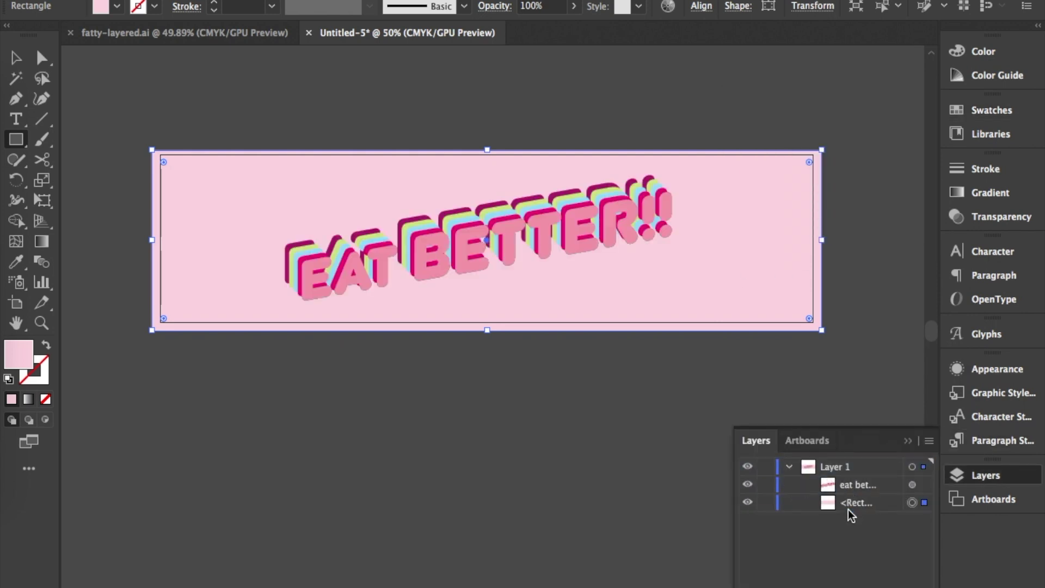
{"action": "left_click", "coordinate": [851, 294]}
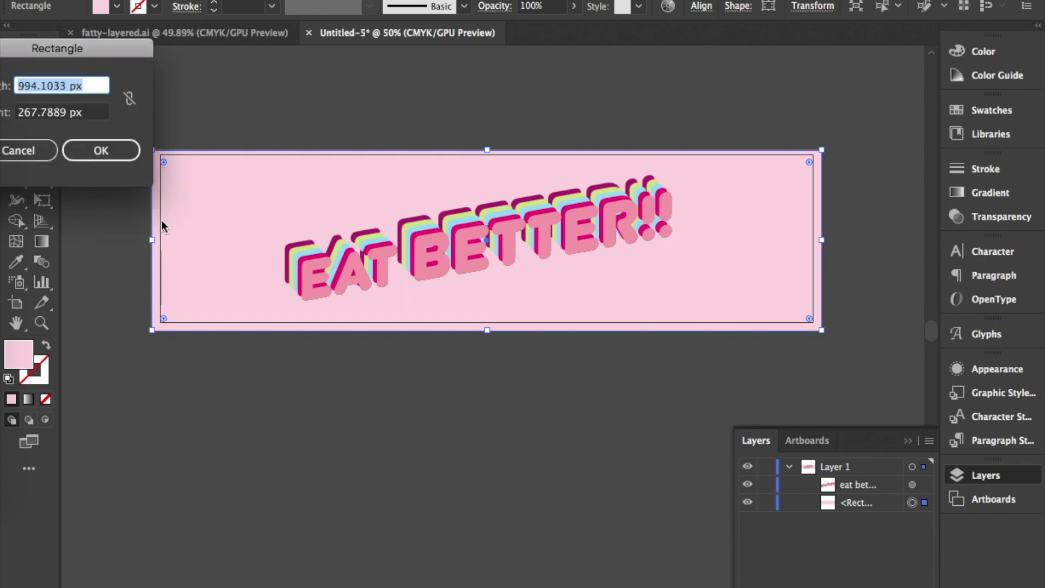
{"action": "left_click", "coordinate": [43, 153]}
{"action": "left_click", "coordinate": [908, 441]}
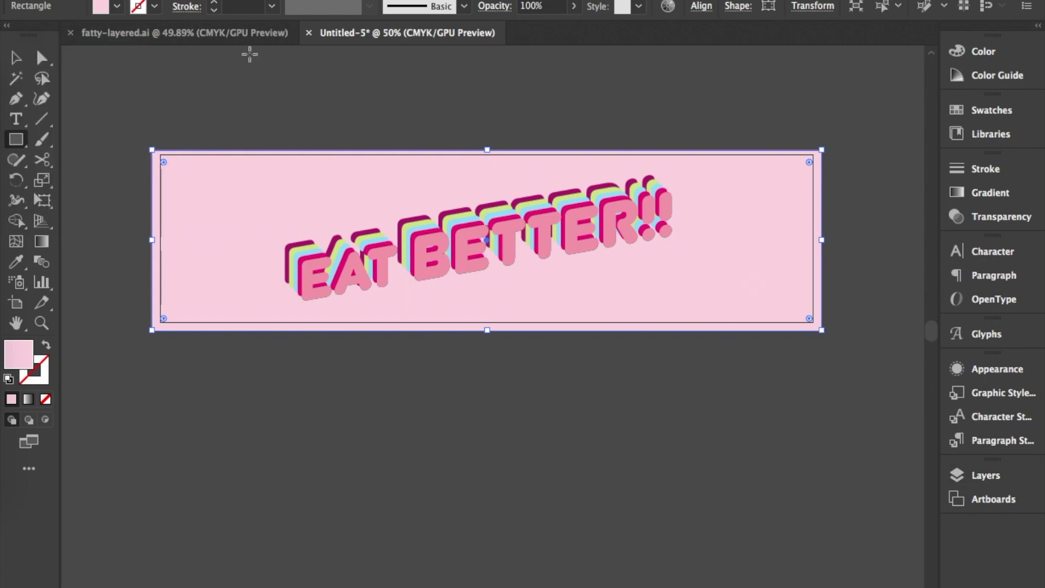
{"action": "key", "text": "v"}
{"action": "left_click", "coordinate": [234, 90]}
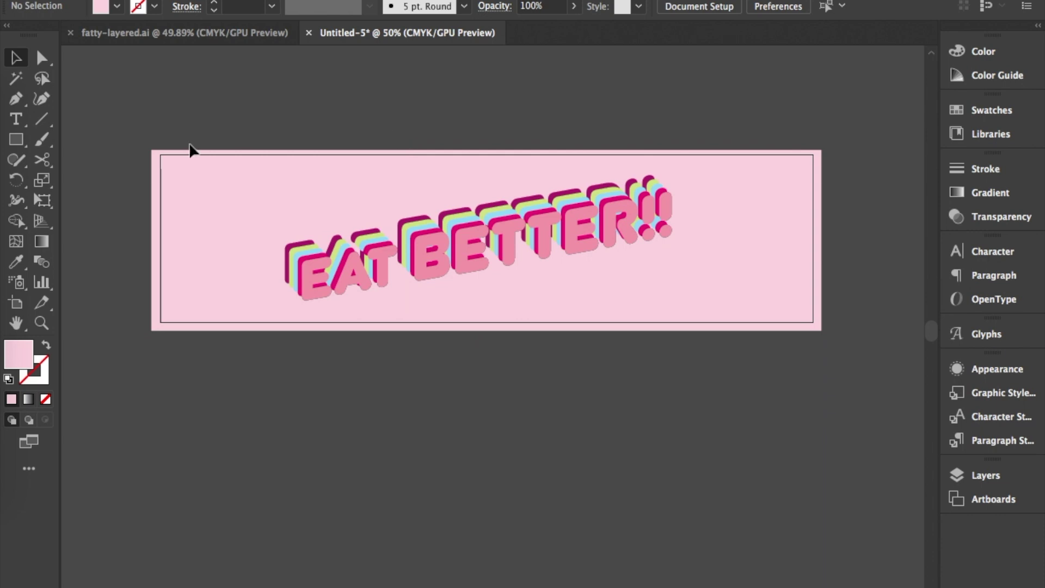
Step: Select all the banner artwork and Alt-drag a duplicate artboard below the original
{"action": "left_click_drag", "start_coordinate": [151, 118], "coordinate": [682, 320]}
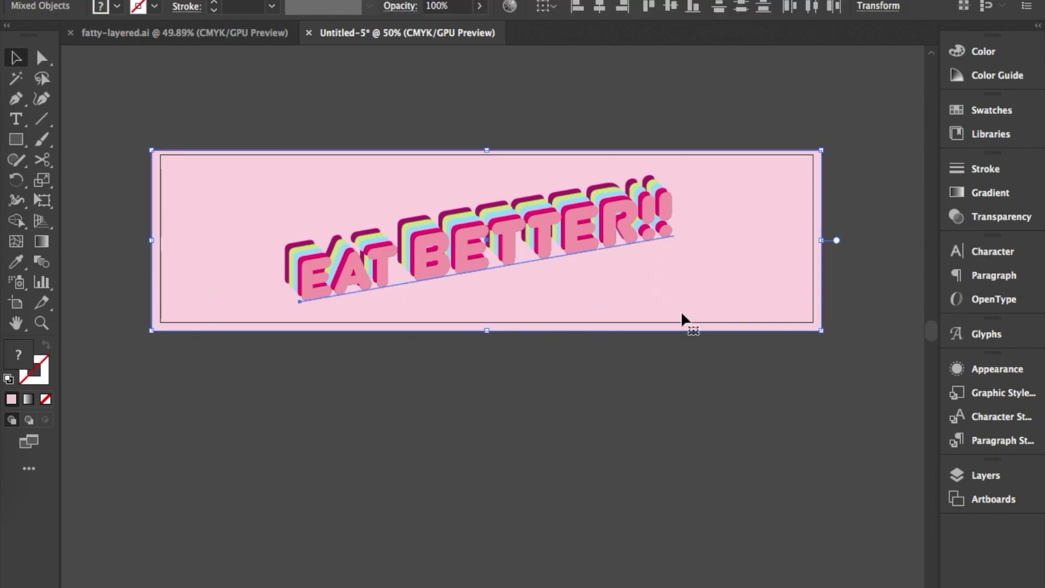
{"action": "left_click", "coordinate": [24, 304]}
{"action": "left_click_drag", "start_coordinate": [539, 233], "coordinate": [539, 430]}
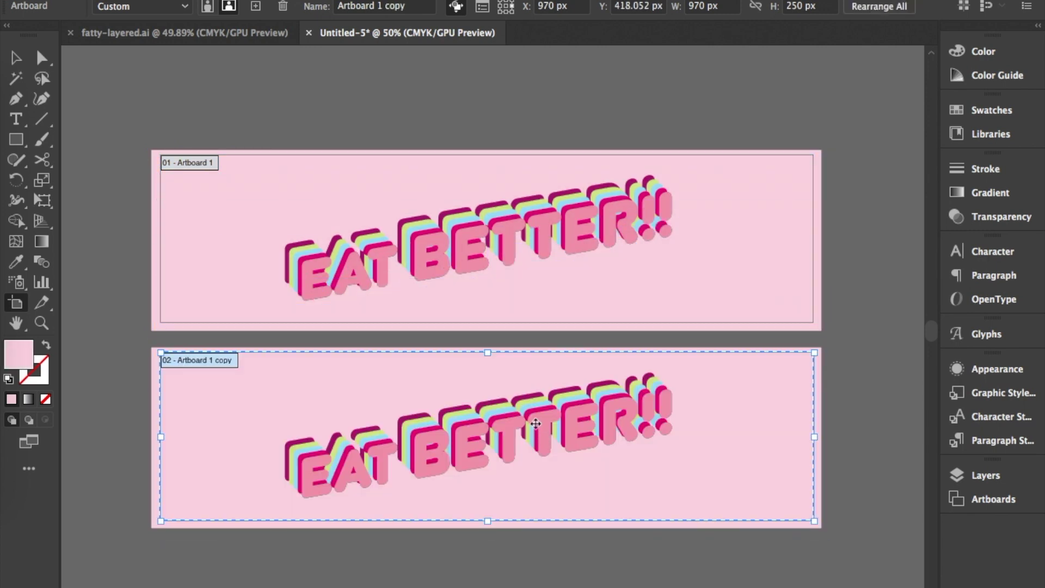
{"action": "key", "text": "v"}
Step: Retype BETTER!! as ORGANIC in the lower banner's text
{"action": "double_click", "coordinate": [669, 423]}
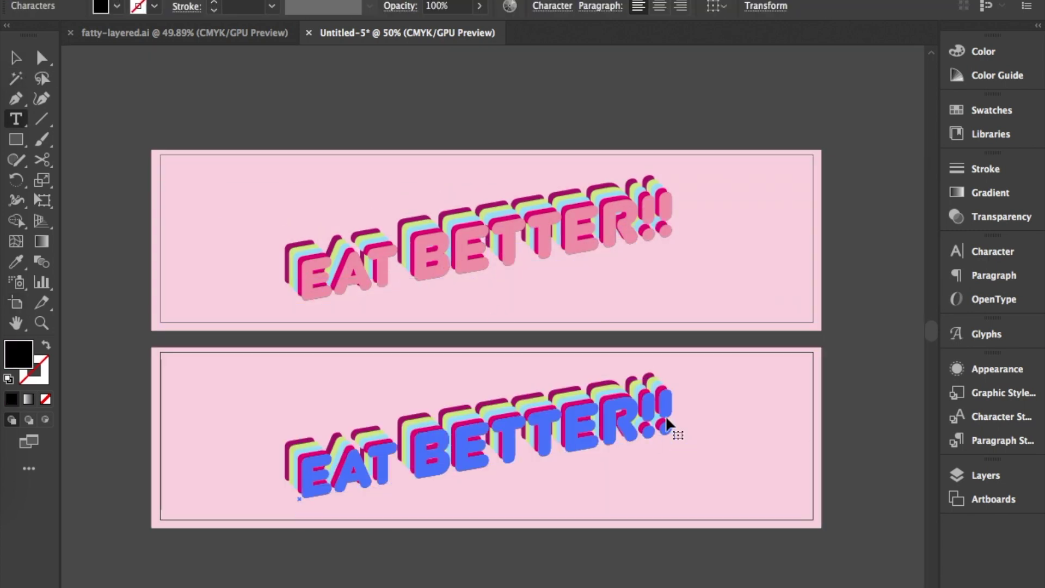
{"action": "left_click_drag", "start_coordinate": [673, 421], "coordinate": [431, 442]}
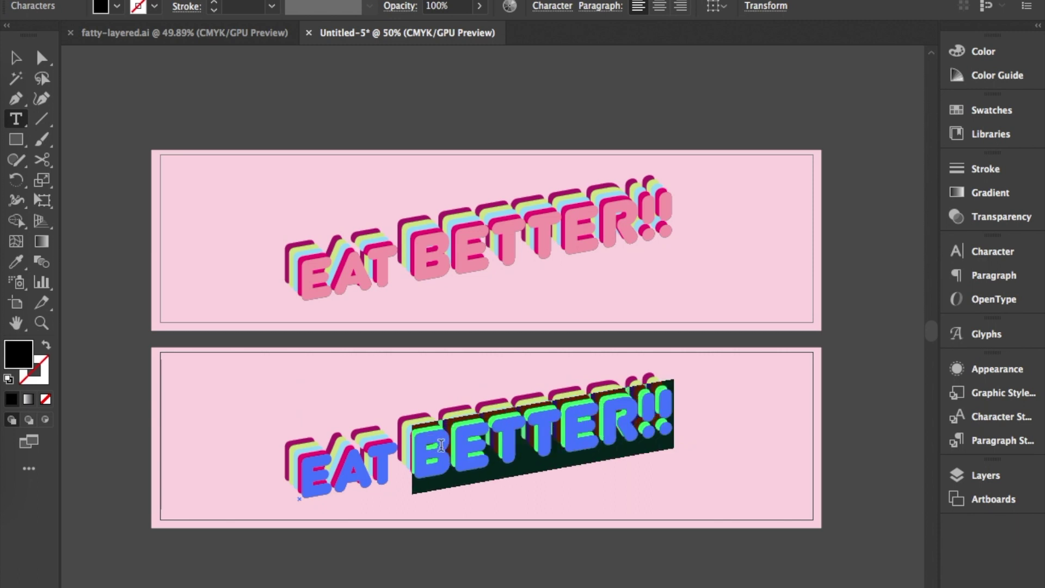
{"action": "type", "text": "ORA"}
{"action": "key", "text": "BackSpace"}
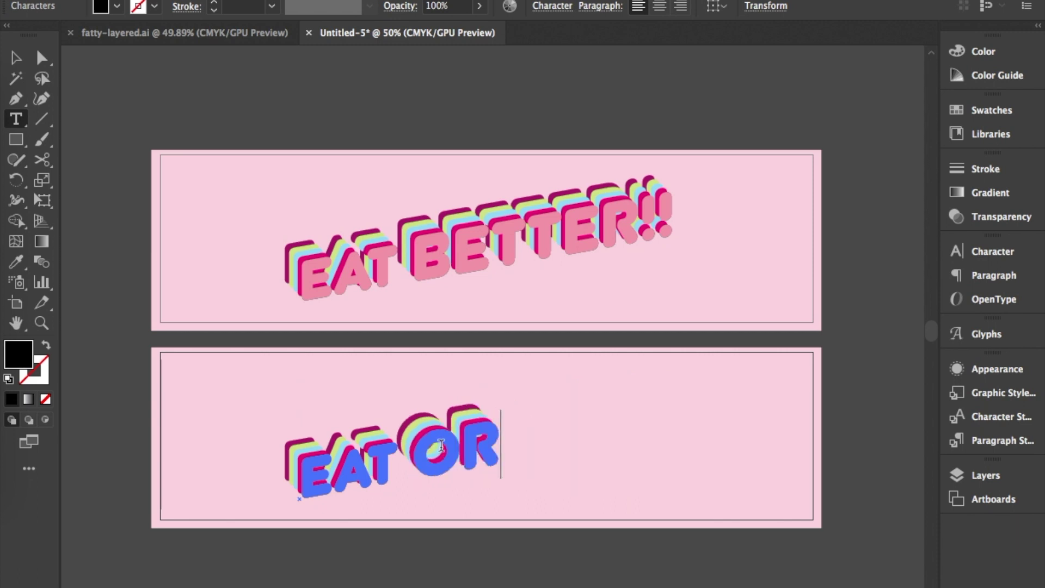
{"action": "type", "text": "GN"}
{"action": "key", "text": "BackSpace"}
{"action": "type", "text": "ANIC"}
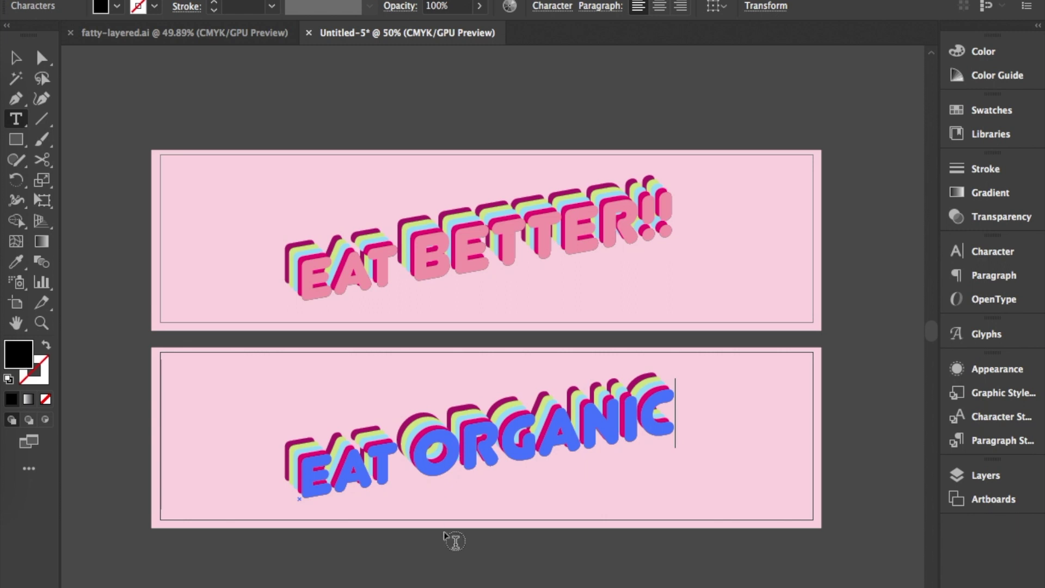
{"action": "key", "text": "Escape"}
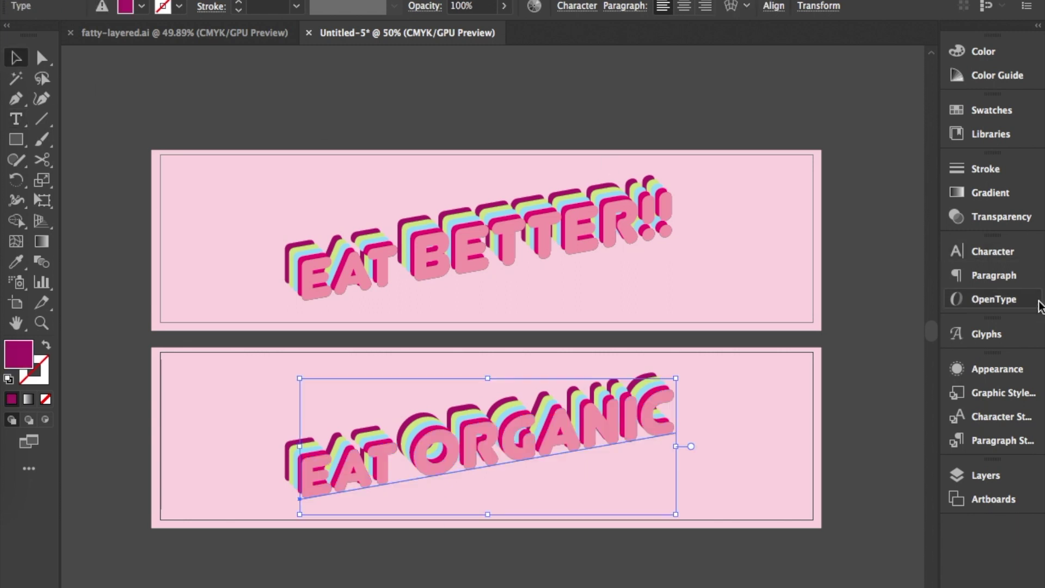
Step: Save As fatty-banner-970x250.ai in the Fatty folder, accepting the Illustrator 2020 options
{"action": "left_click", "coordinate": [898, 287]}
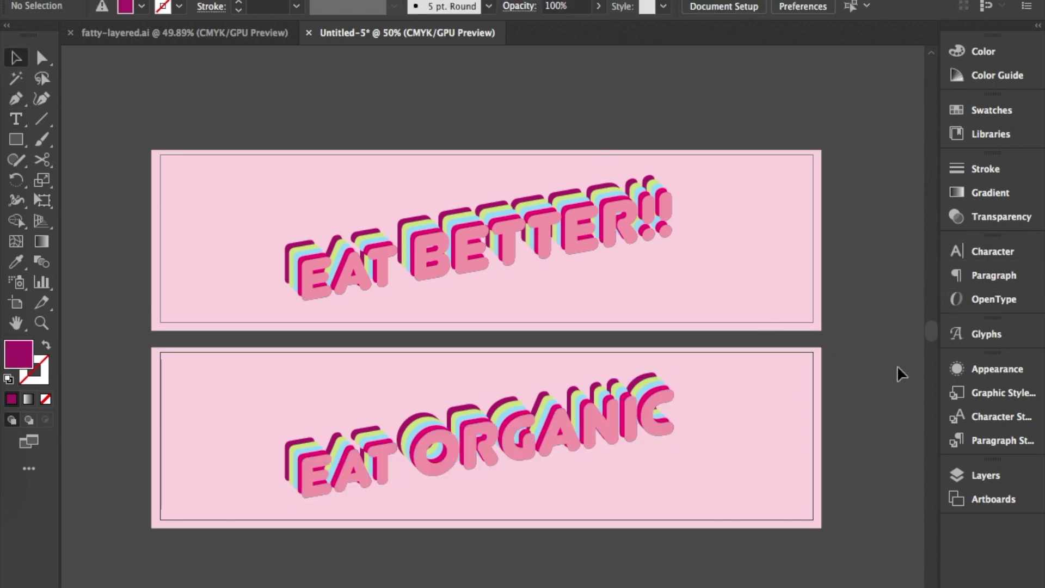
{"action": "key", "text": "super+s"}
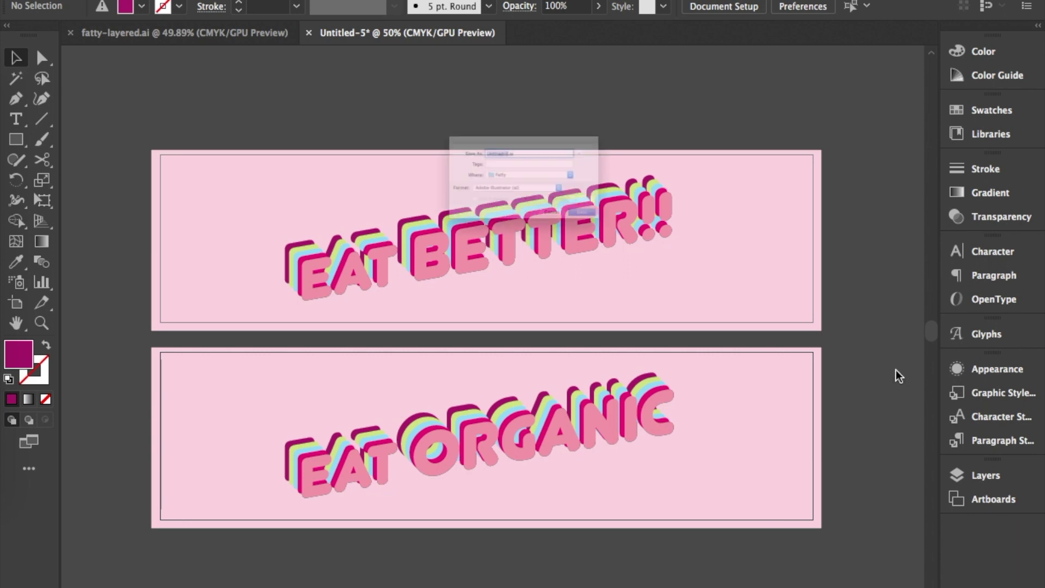
{"action": "type", "text": "fat"}
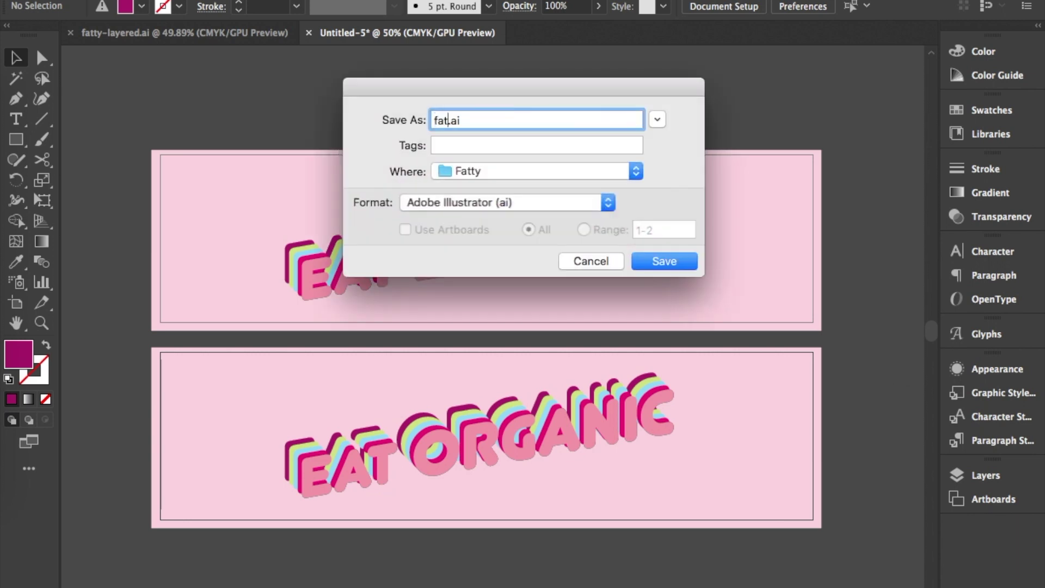
{"action": "type", "text": "ty-banner"}
{"action": "type", "text": "-970x250"}
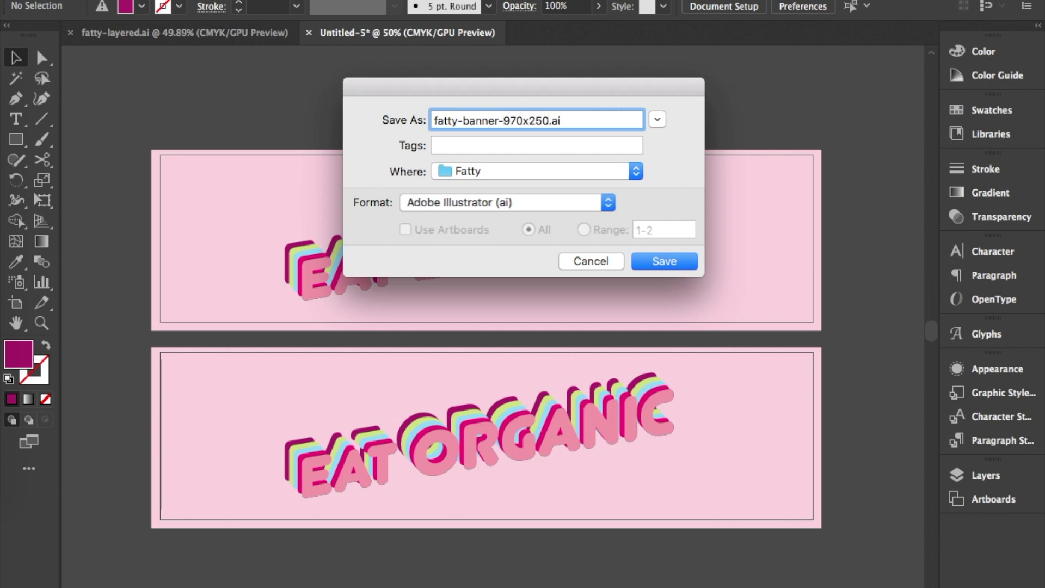
{"action": "key", "text": "Return"}
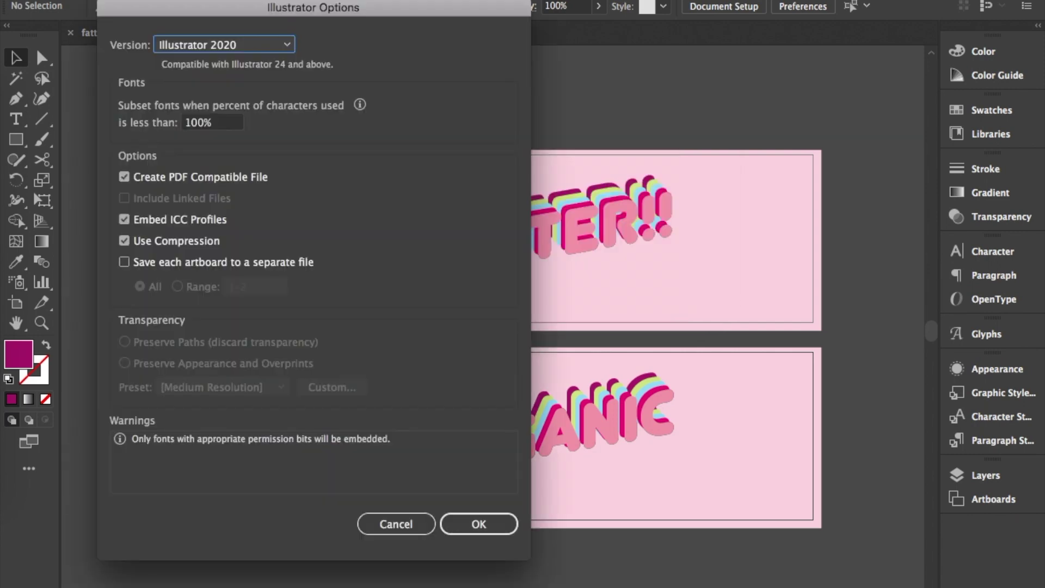
{"action": "key", "text": "Return"}
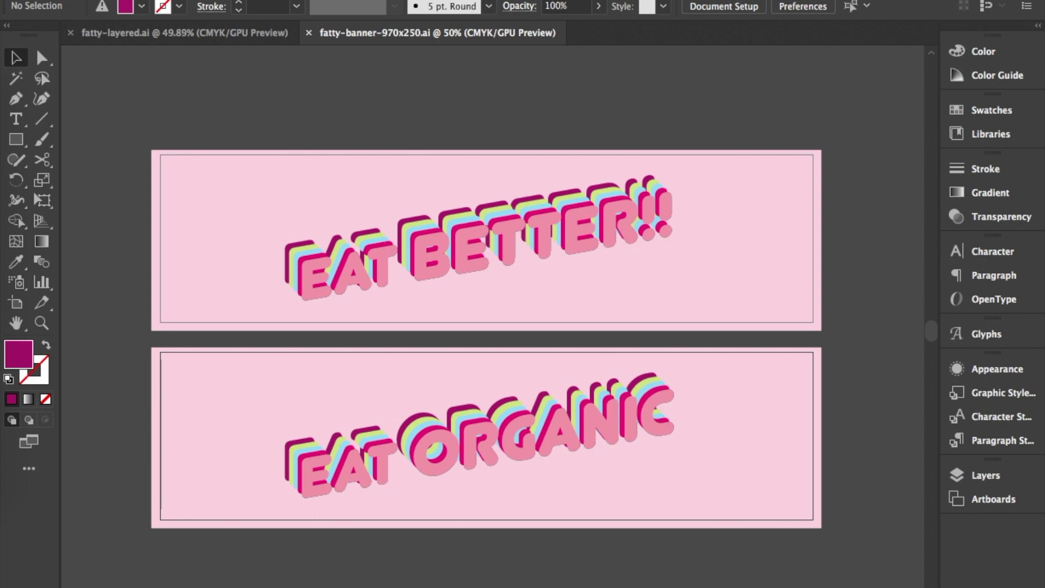
Step: Export the EAT BETTER!! banner via Save for Web as a maximum-quality JPEG with a -1 suffix
{"action": "left_click", "coordinate": [93, 0]}
{"action": "left_click", "coordinate": [452, 122]}
{"action": "left_click_drag", "start_coordinate": [145, 109], "coordinate": [468, 250]}
{"action": "left_click_drag", "start_coordinate": [675, 302], "coordinate": [681, 310]}
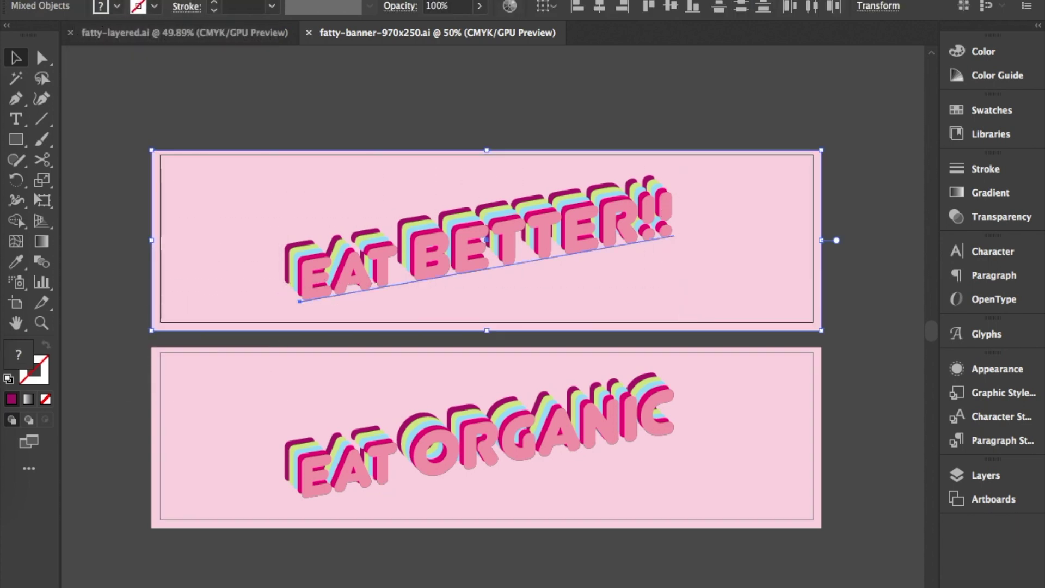
{"action": "left_click", "coordinate": [102, 1]}
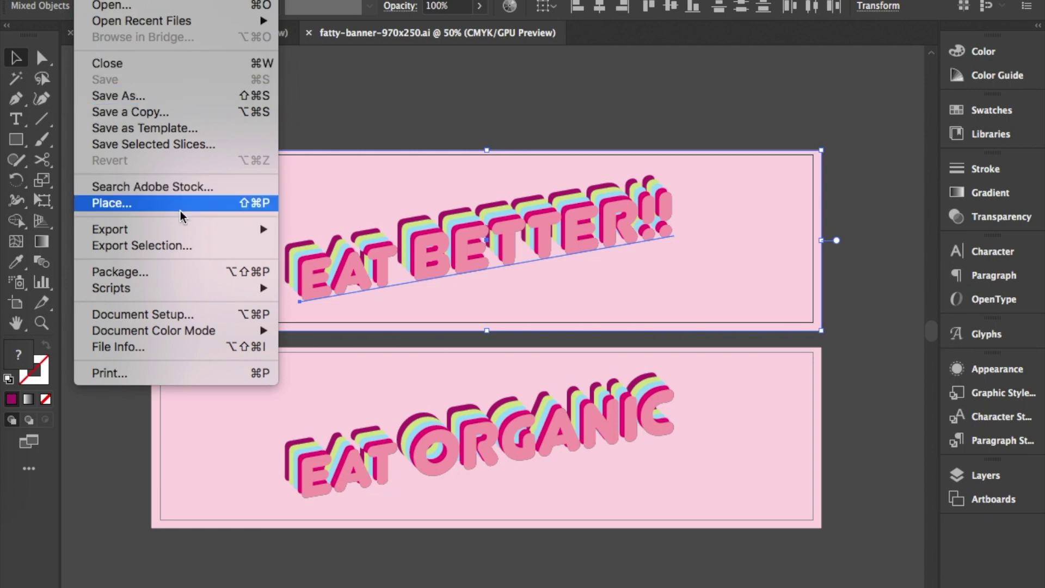
{"action": "mouse_move", "coordinate": [186, 229]}
{"action": "left_click", "coordinate": [332, 262]}
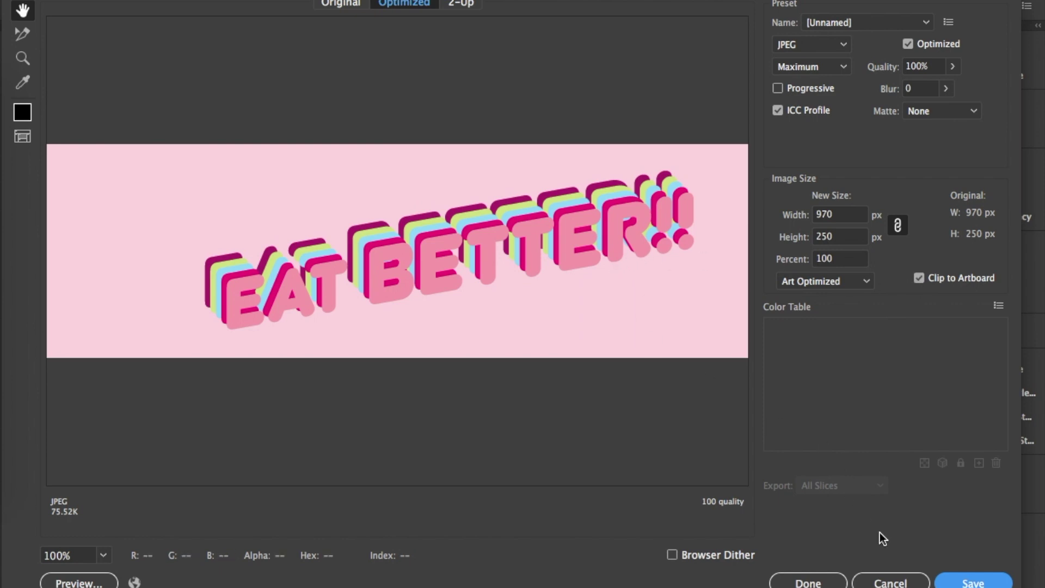
{"action": "left_click", "coordinate": [950, 580]}
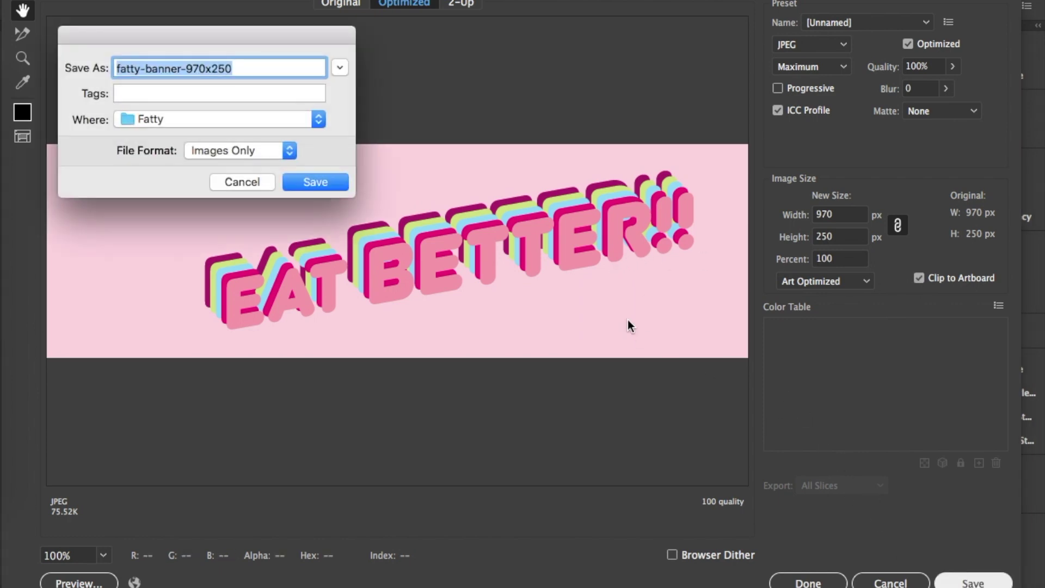
{"action": "key", "text": "Right"}
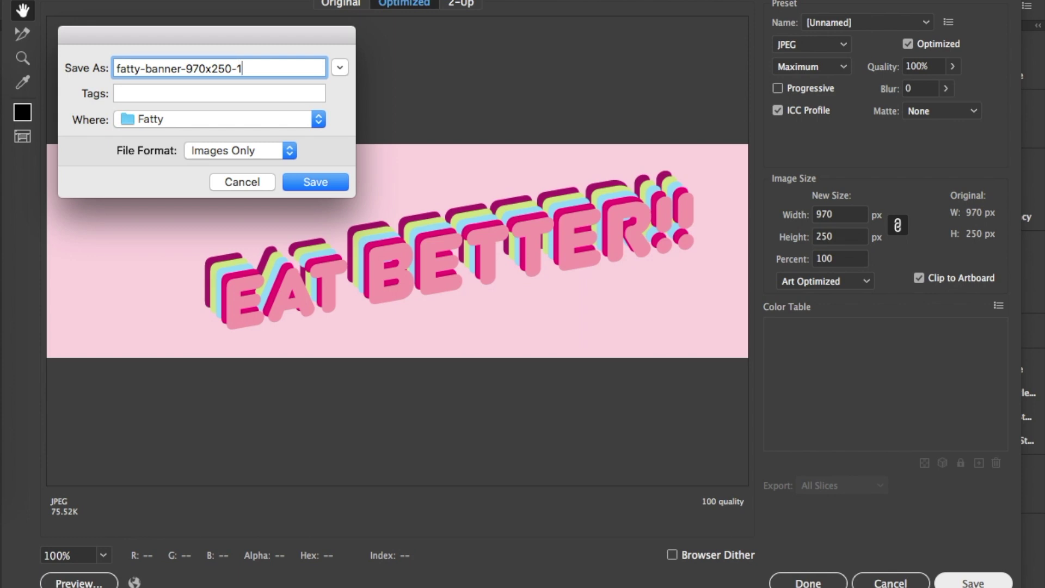
{"action": "key", "text": "Return"}
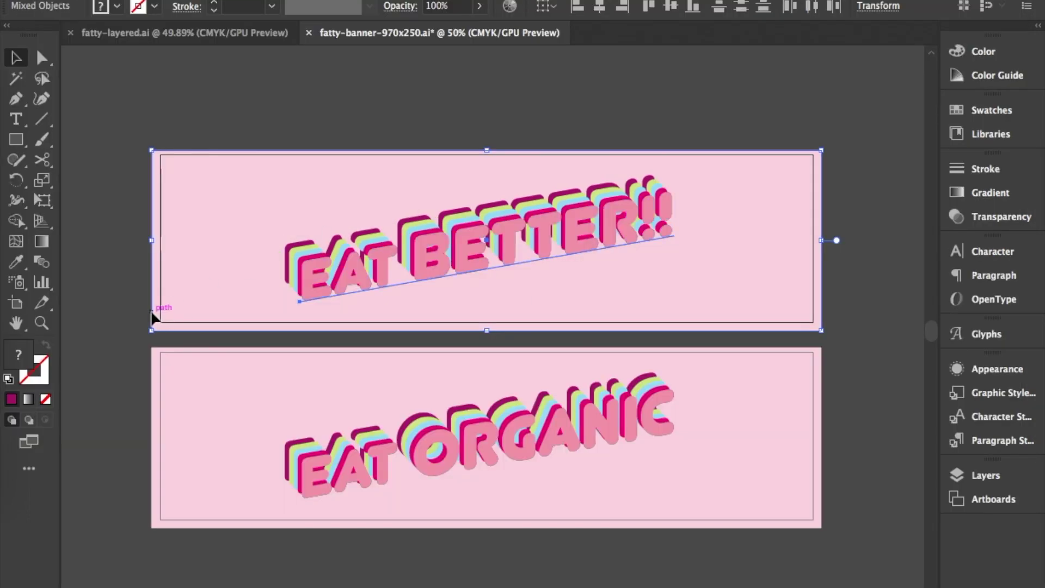
Step: Export the EAT ORGANIC banner as a maximum-quality JPEG with a -2 suffix
{"action": "left_click_drag", "start_coordinate": [112, 364], "coordinate": [542, 507]}
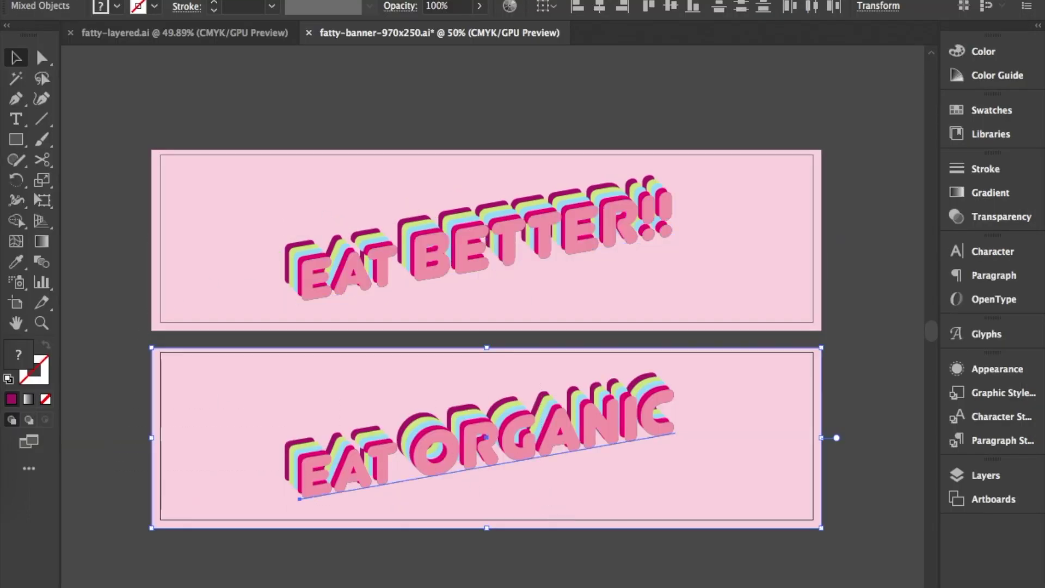
{"action": "left_click", "coordinate": [90, 0]}
{"action": "mouse_move", "coordinate": [159, 229]}
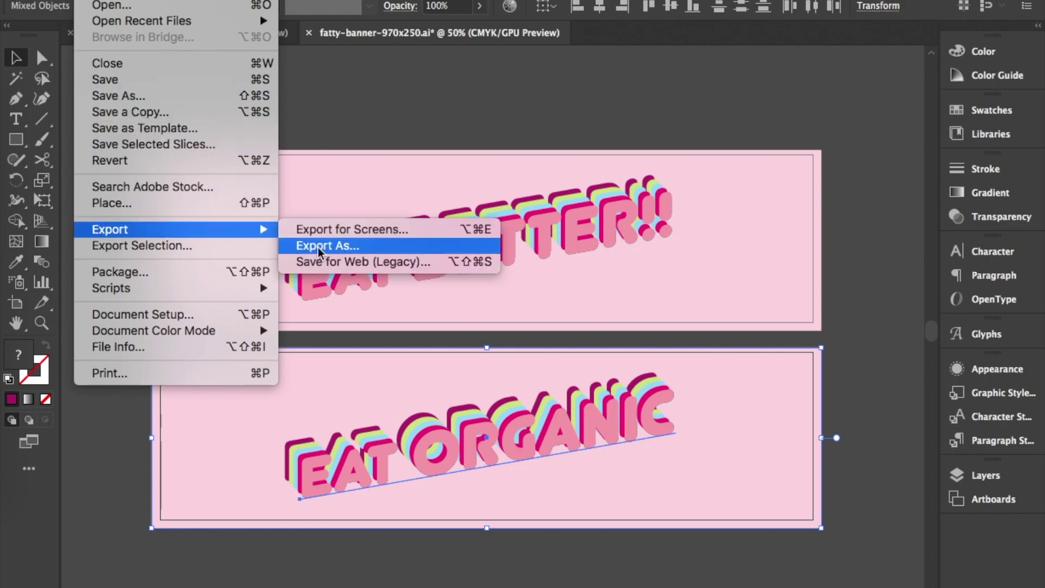
{"action": "left_click", "coordinate": [321, 262]}
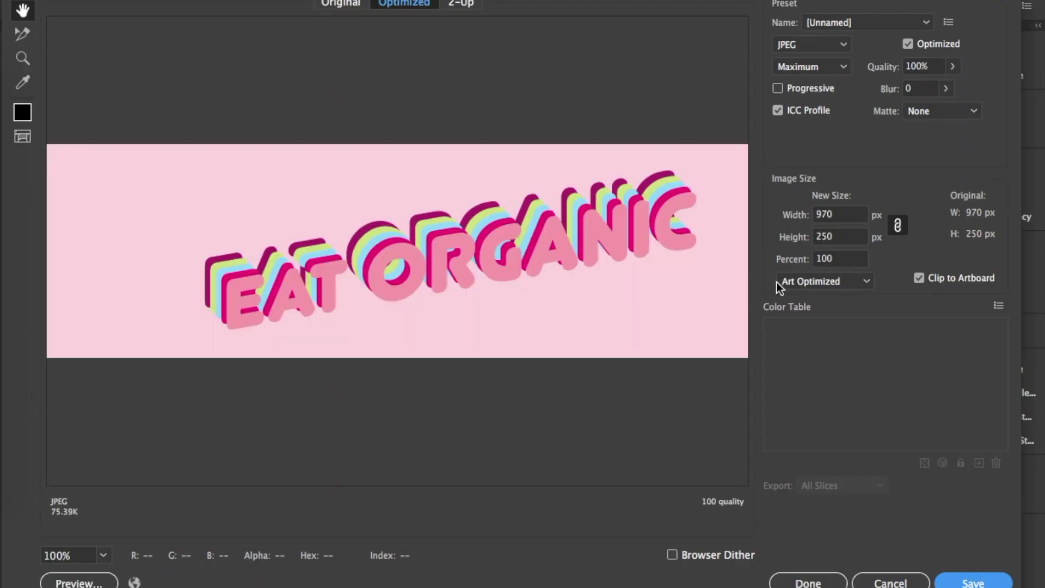
{"action": "left_click", "coordinate": [988, 584]}
{"action": "key", "text": "Right"}
{"action": "type", "text": "2"}
{"action": "key", "text": "Return"}
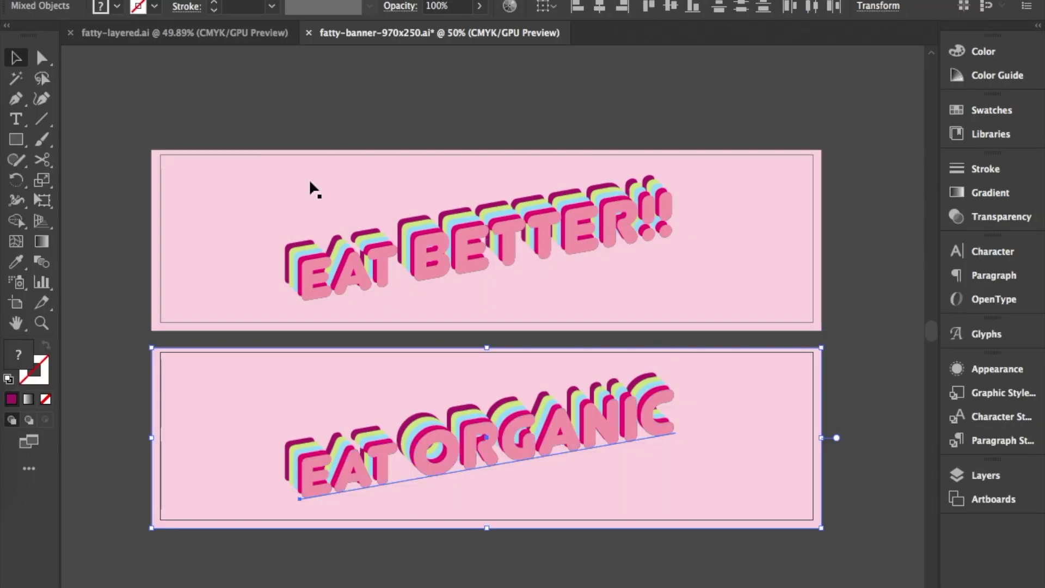
{"action": "left_click", "coordinate": [845, 205]}
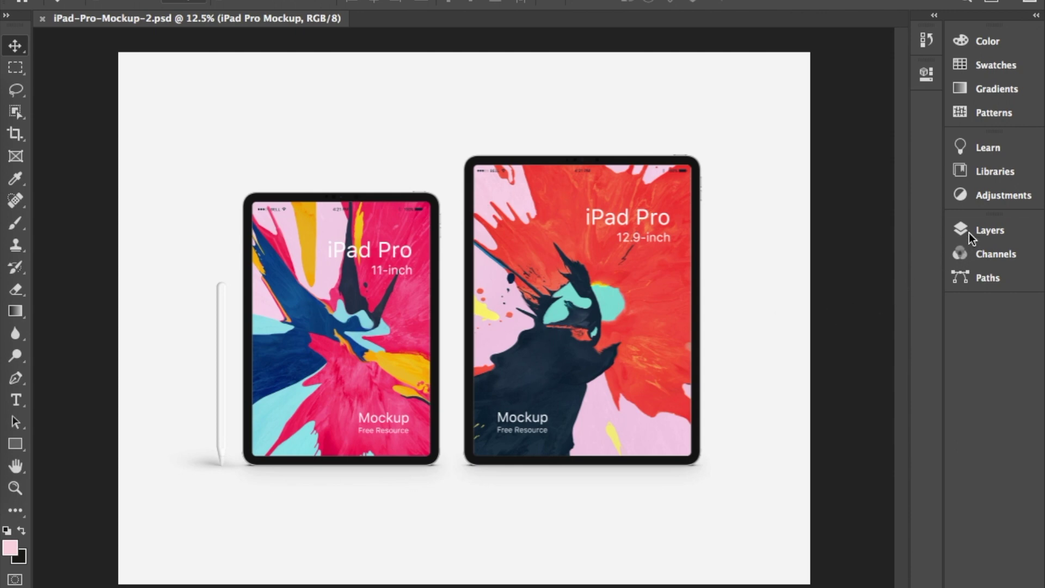
Step: Hide and delete the Pen and iPad Pro 11" groups inside the iPad Pro Mockup group
{"action": "left_click", "coordinate": [986, 230]}
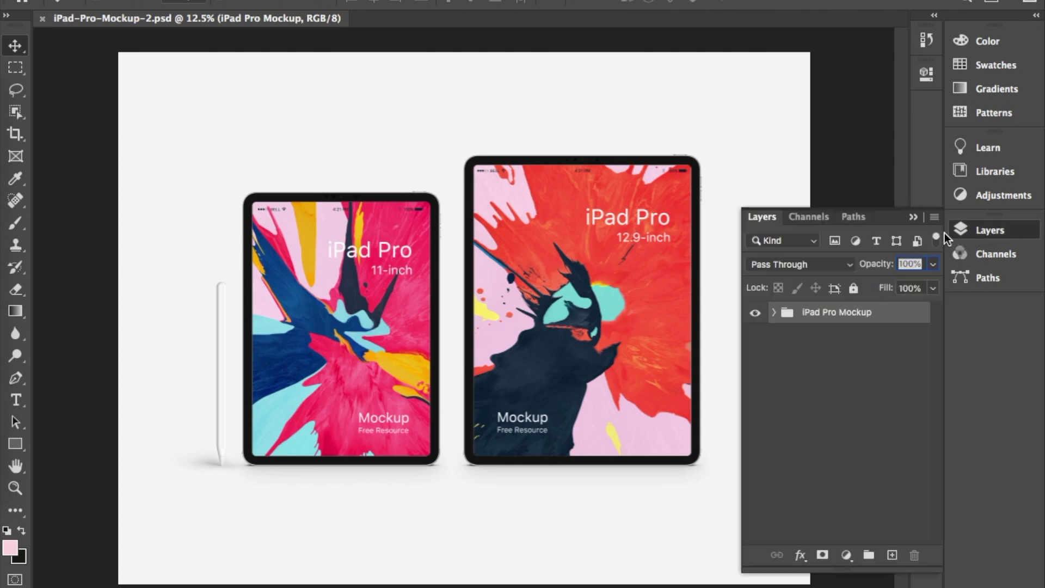
{"action": "left_click", "coordinate": [774, 312]}
{"action": "left_click", "coordinate": [755, 335]}
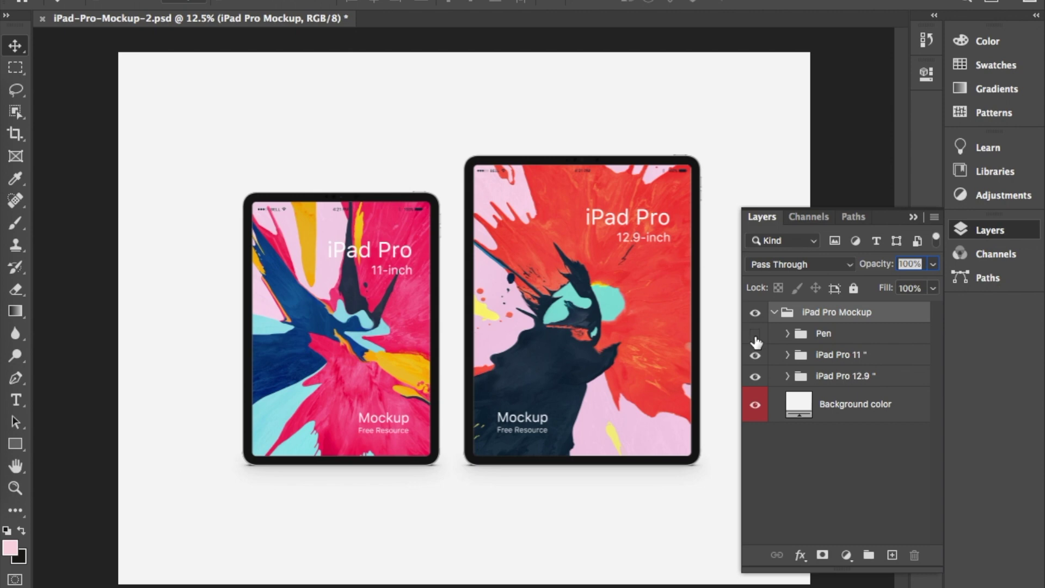
{"action": "left_click", "coordinate": [755, 356]}
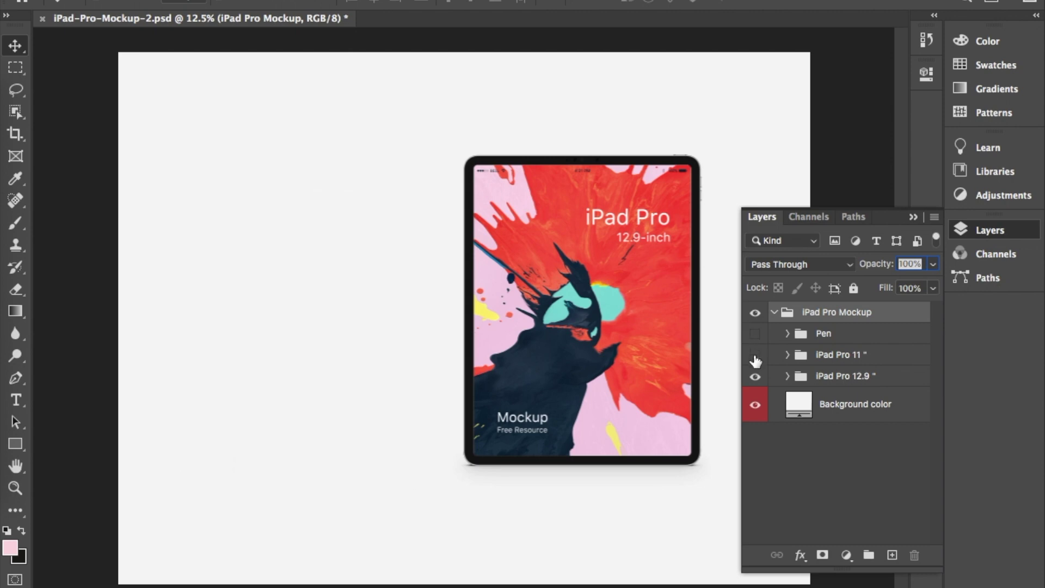
{"action": "left_click", "coordinate": [863, 337]}
{"action": "left_click", "coordinate": [866, 357], "text": "shift"}
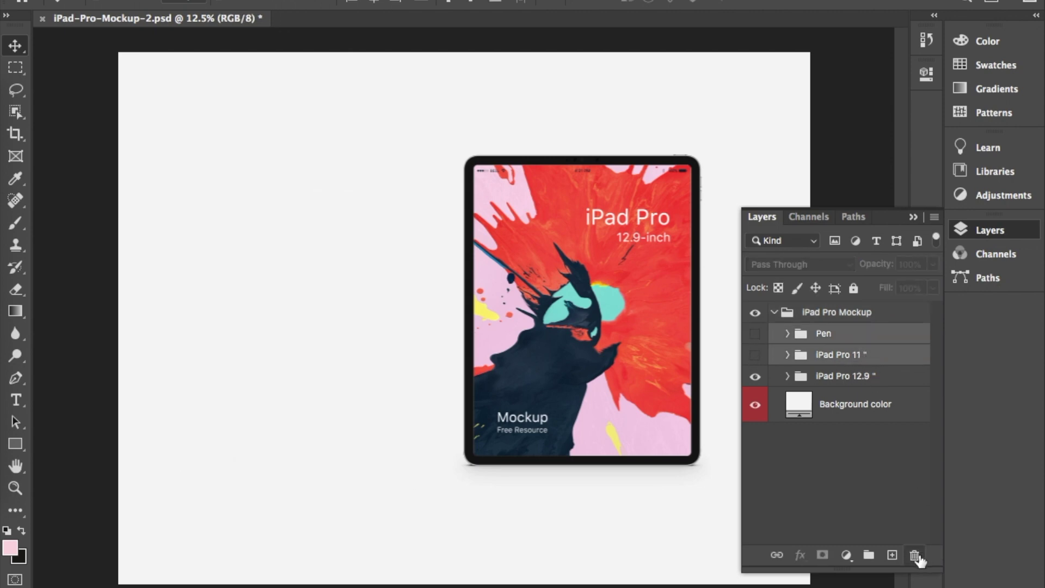
{"action": "left_click", "coordinate": [915, 555]}
{"action": "left_click", "coordinate": [667, 201]}
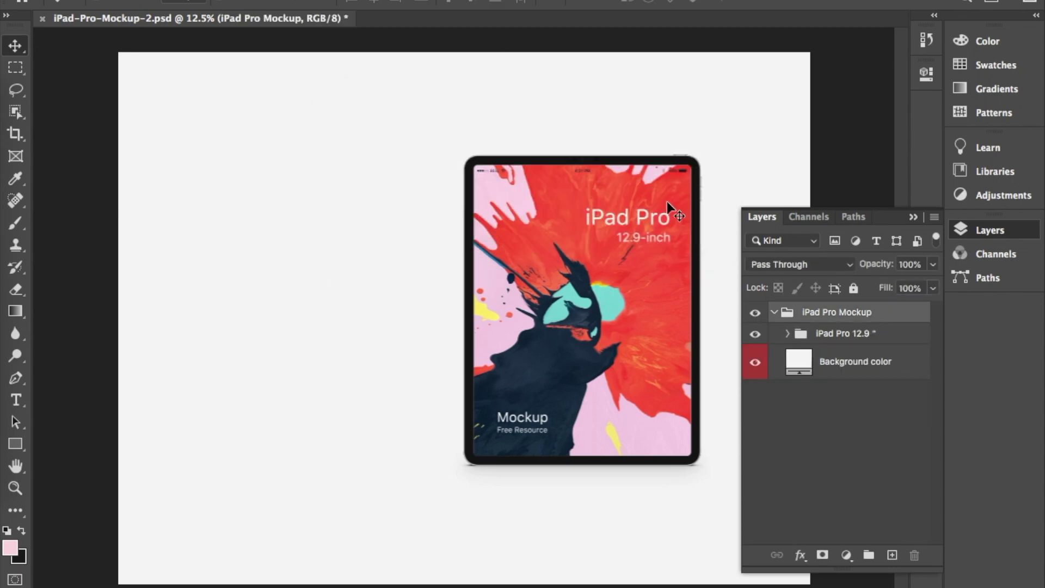
Step: Set the Background color layer to the pale pink swatch
{"action": "left_click", "coordinate": [799, 372]}
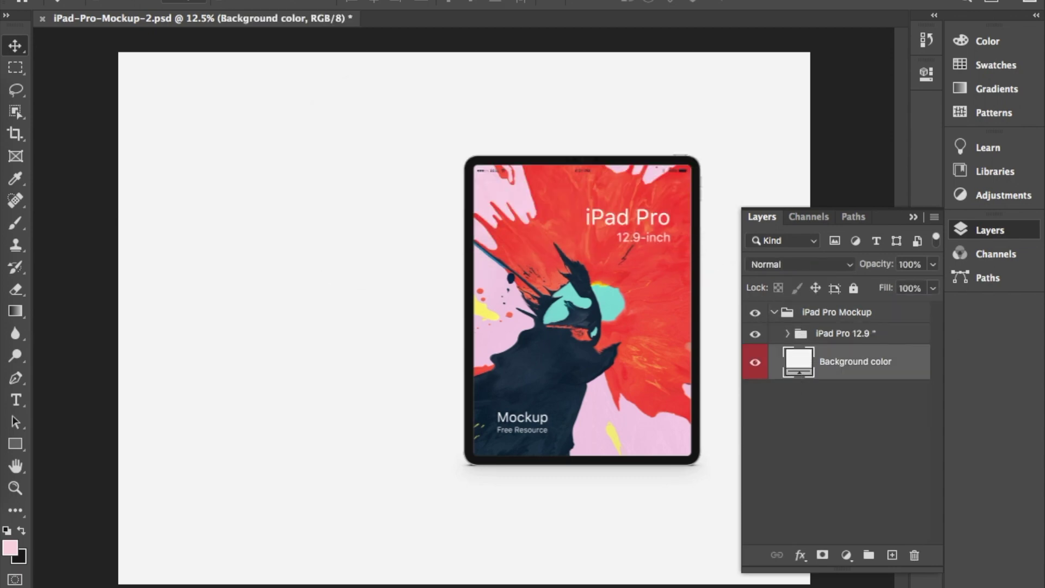
{"action": "left_click", "coordinate": [994, 68]}
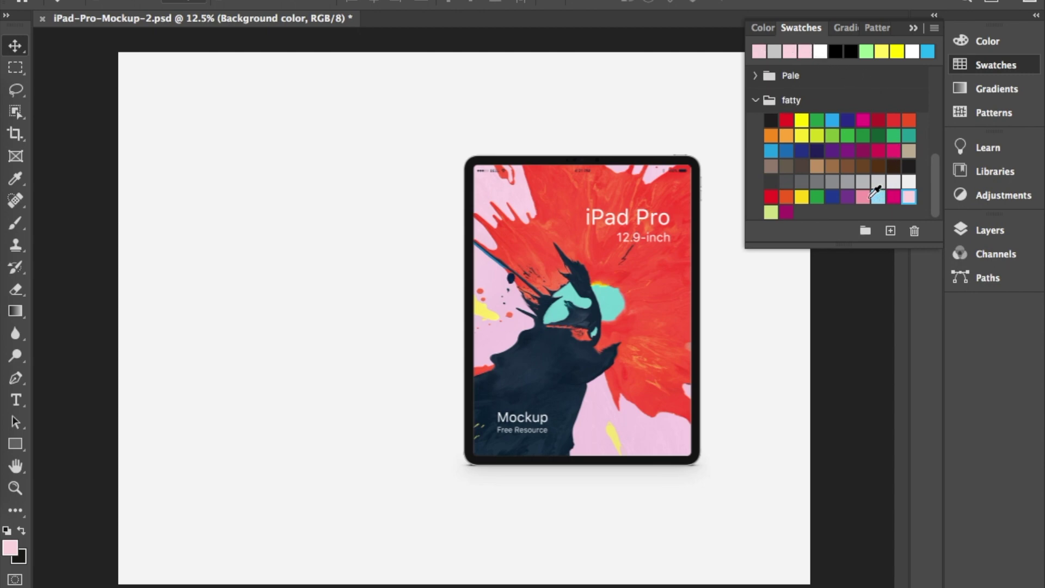
{"action": "left_click", "coordinate": [909, 197]}
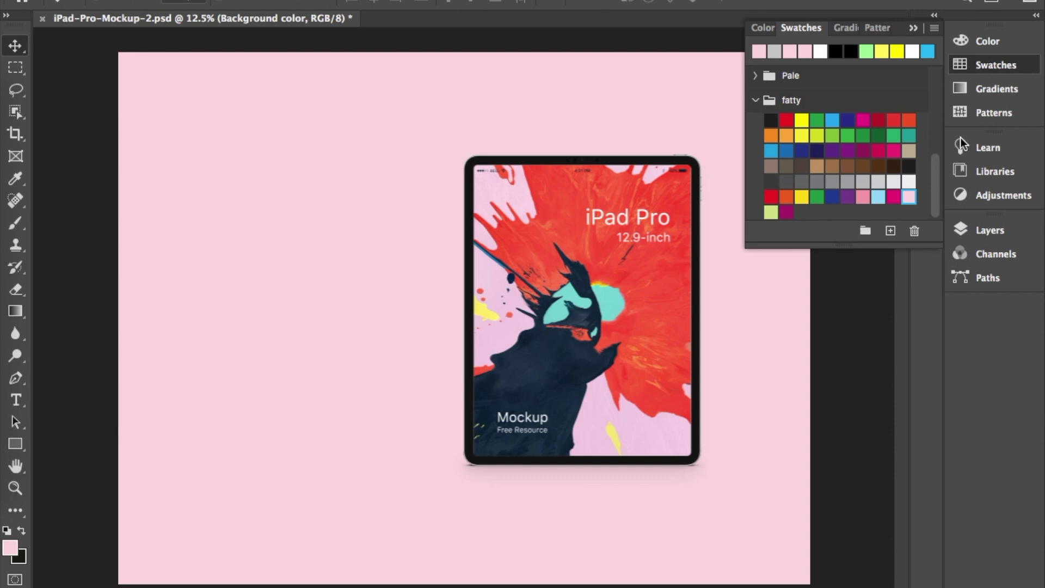
{"action": "left_click", "coordinate": [991, 231]}
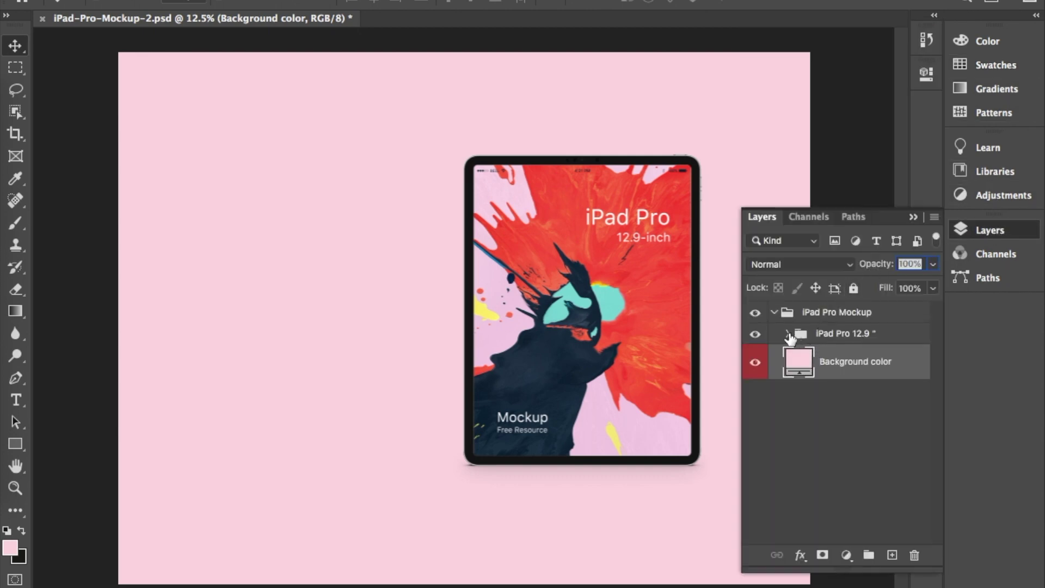
{"action": "left_click", "coordinate": [788, 333]}
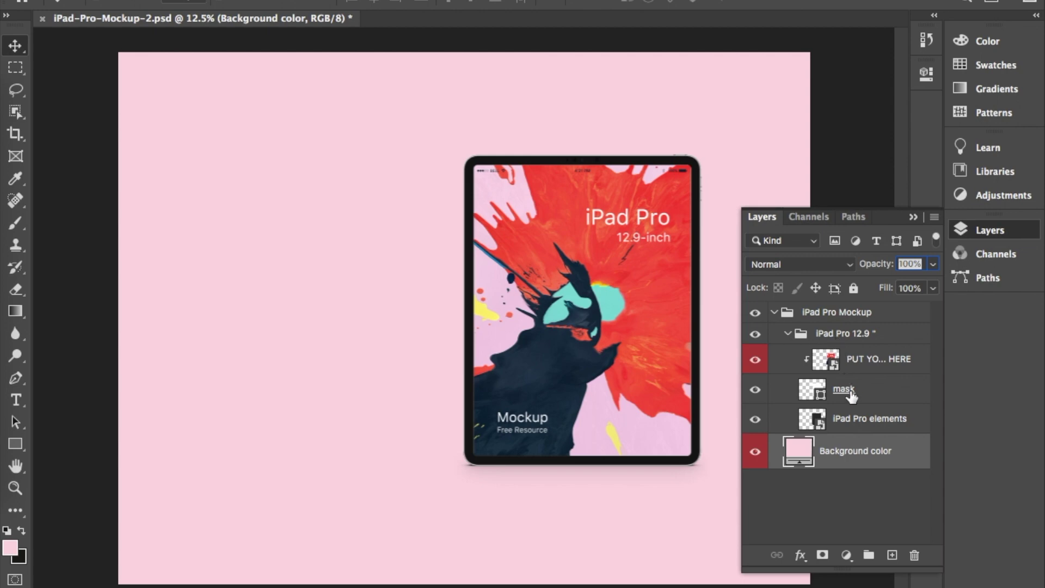
{"action": "left_click", "coordinate": [816, 424]}
Step: In the iPad Pro elements smart object, hide the three button layers and two shape layers, then save
{"action": "double_click", "coordinate": [816, 422]}
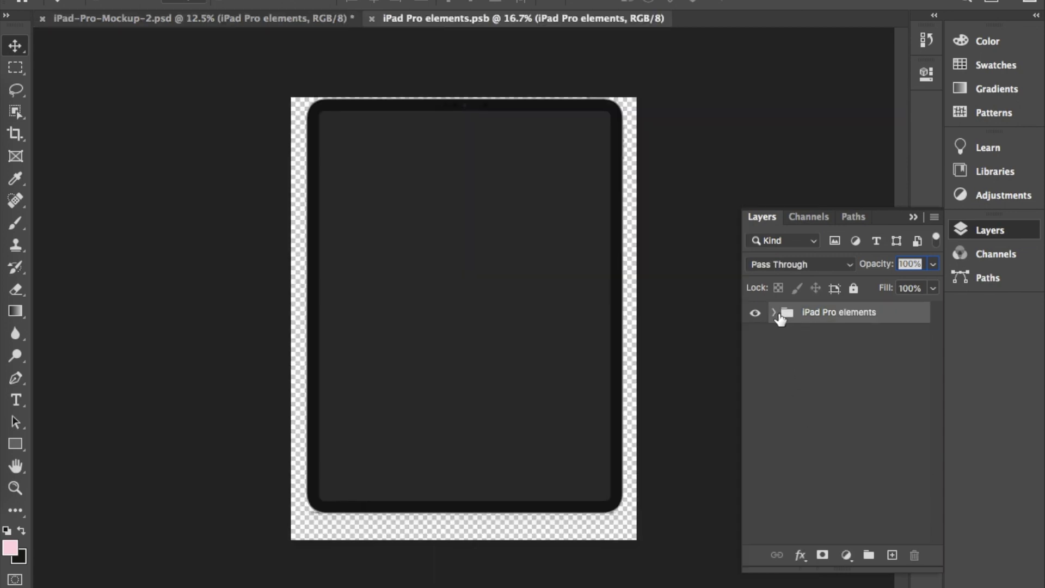
{"action": "left_click", "coordinate": [773, 313]}
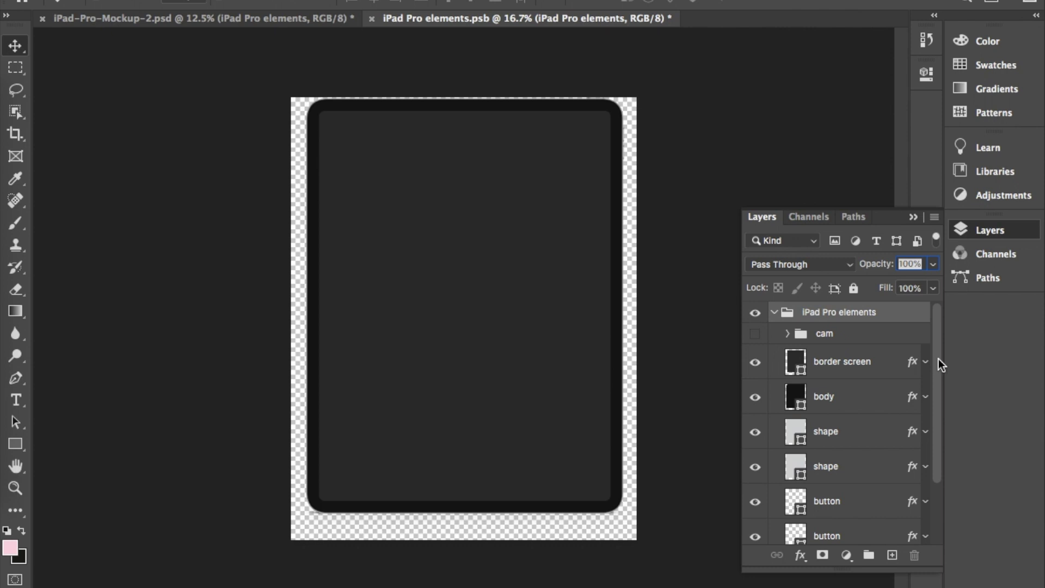
{"action": "left_click_drag", "start_coordinate": [938, 359], "coordinate": [954, 446]}
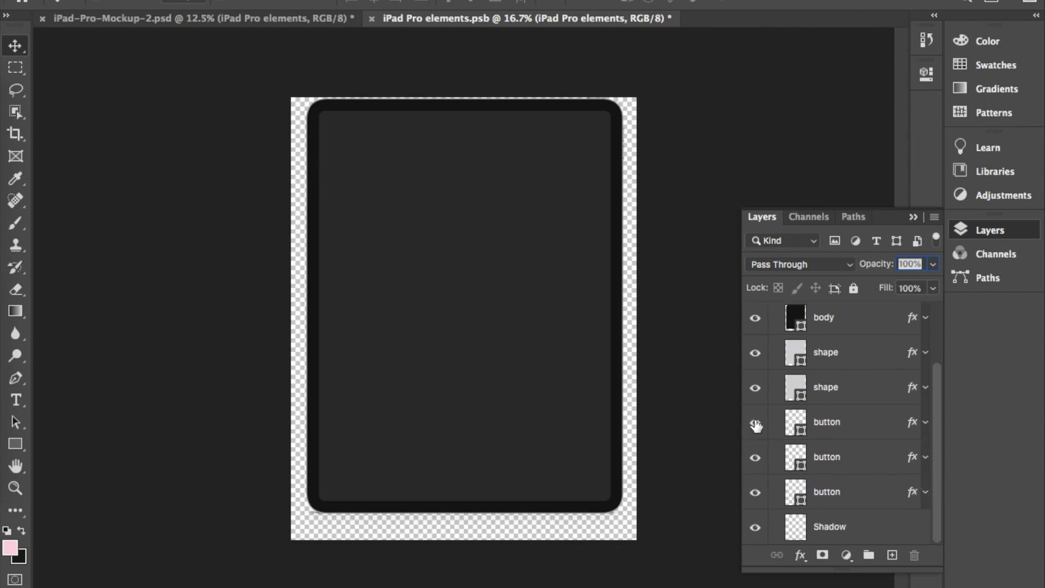
{"action": "left_click_drag", "start_coordinate": [757, 427], "coordinate": [755, 528]}
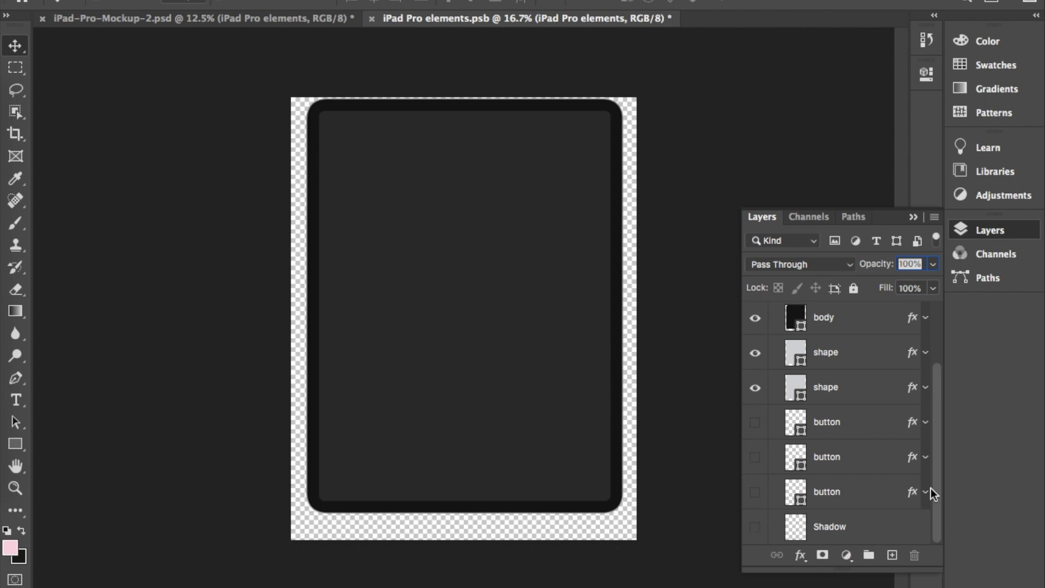
{"action": "left_click_drag", "start_coordinate": [942, 476], "coordinate": [943, 438]}
{"action": "left_click", "coordinate": [758, 412]}
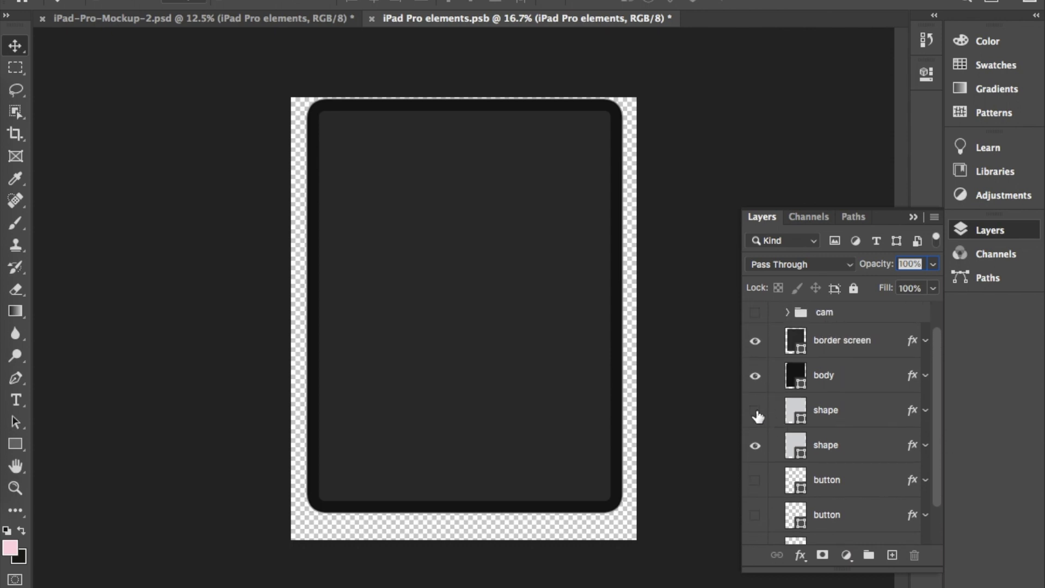
{"action": "left_click", "coordinate": [758, 454]}
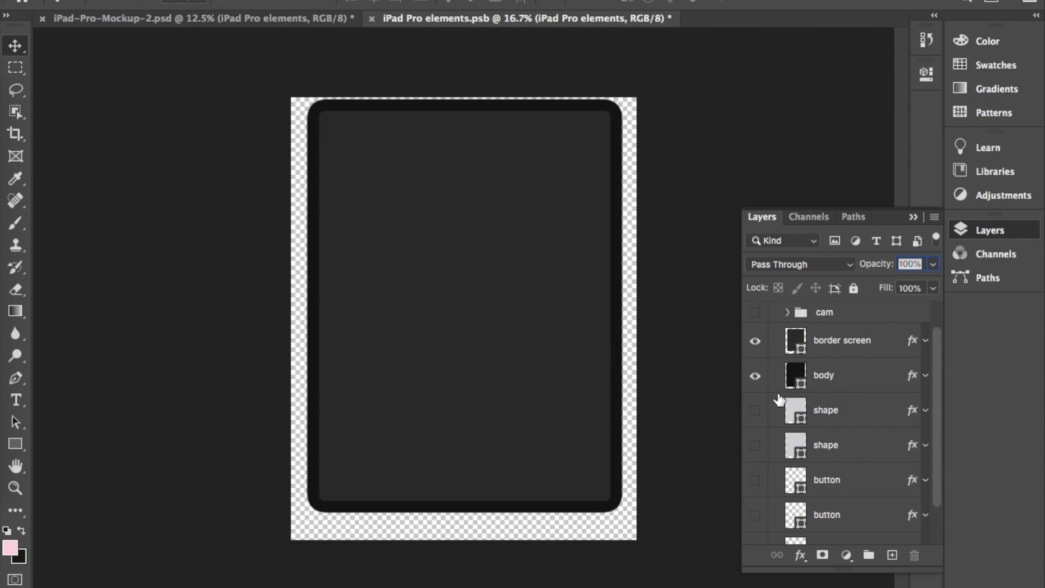
{"action": "left_click_drag", "start_coordinate": [940, 357], "coordinate": [946, 332]}
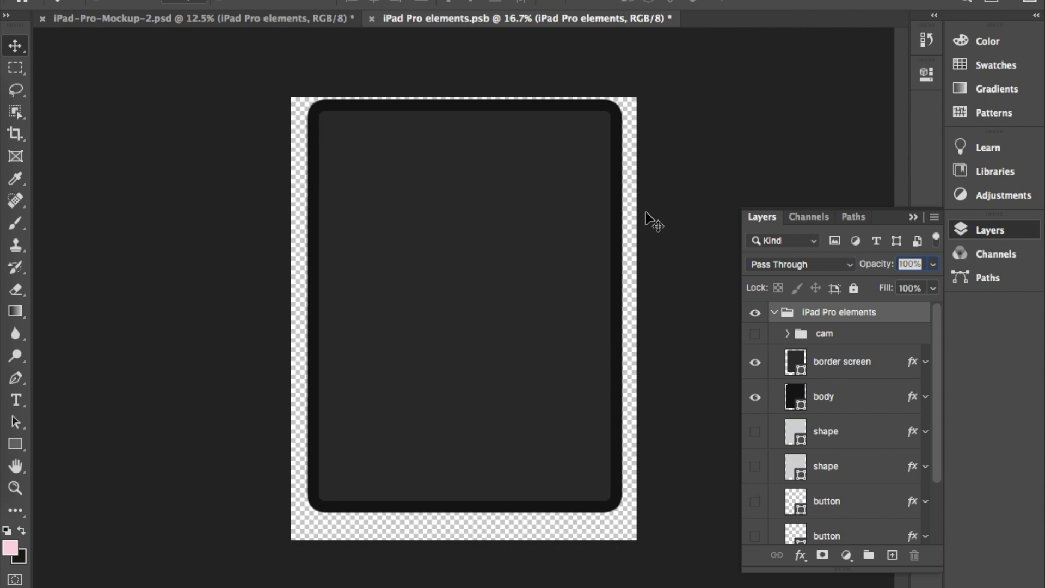
{"action": "key", "text": "ctrl+s"}
Step: Move the iPad Pro 12.9" group left toward the centre and rotate it 90° to landscape
{"action": "left_click", "coordinate": [372, 18]}
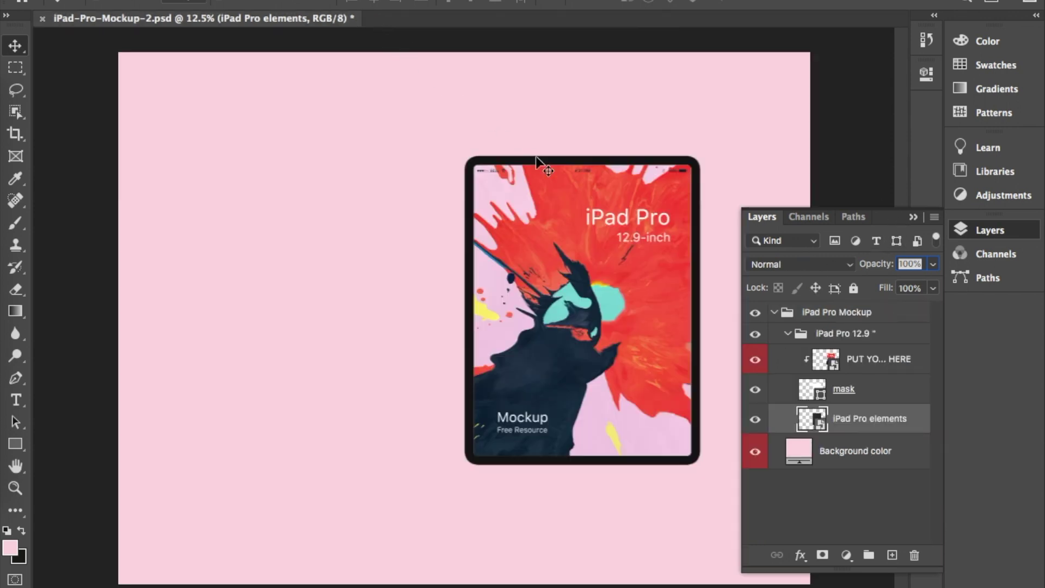
{"action": "left_click_drag", "start_coordinate": [608, 255], "coordinate": [563, 252]}
{"action": "key", "text": "ctrl+z"}
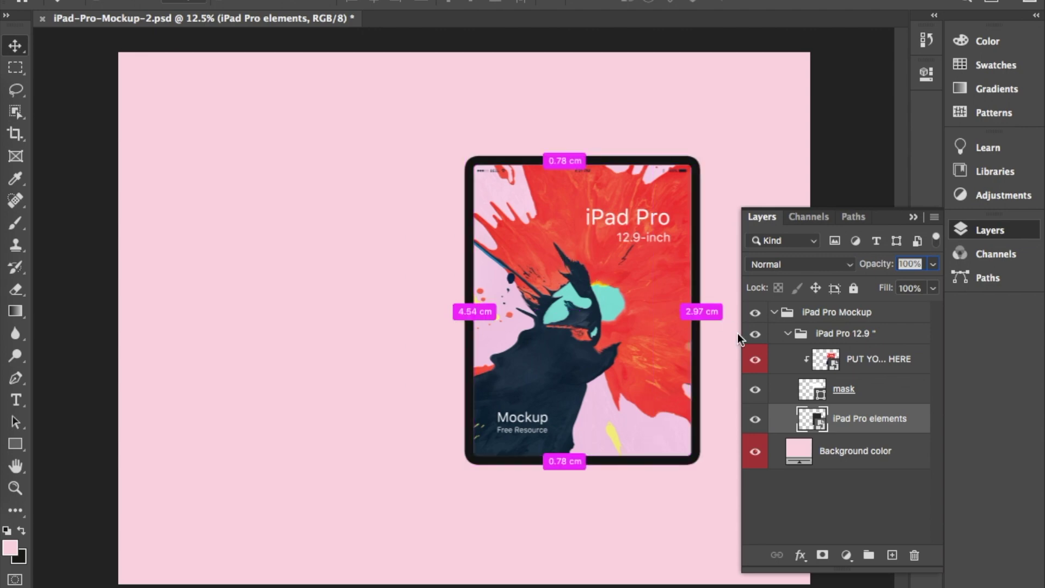
{"action": "left_click", "coordinate": [841, 334]}
{"action": "left_click_drag", "start_coordinate": [594, 310], "coordinate": [495, 310]}
{"action": "key", "text": "ctrl+t"}
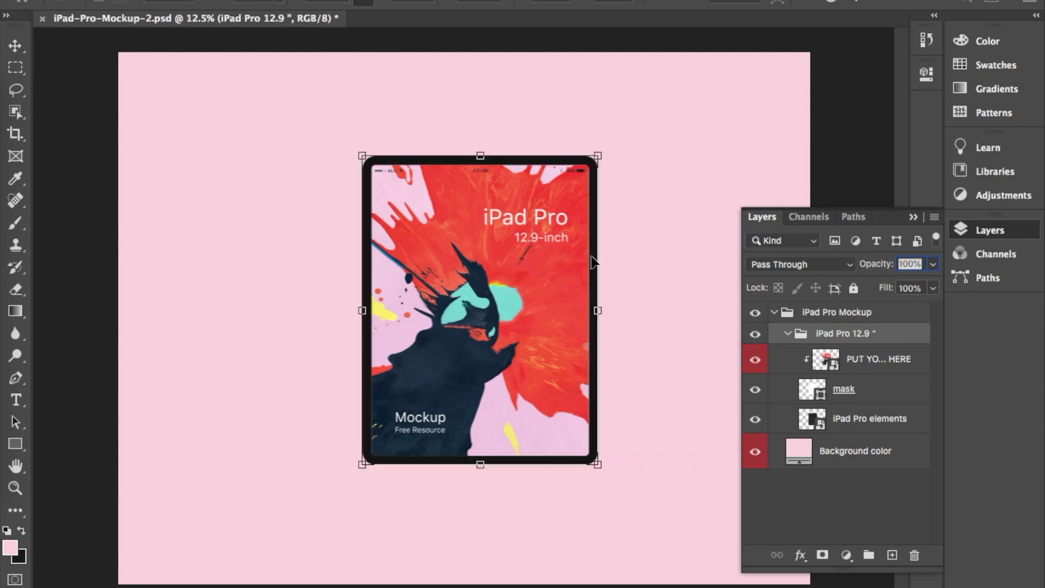
{"action": "left_click_drag", "start_coordinate": [616, 294], "coordinate": [449, 163]}
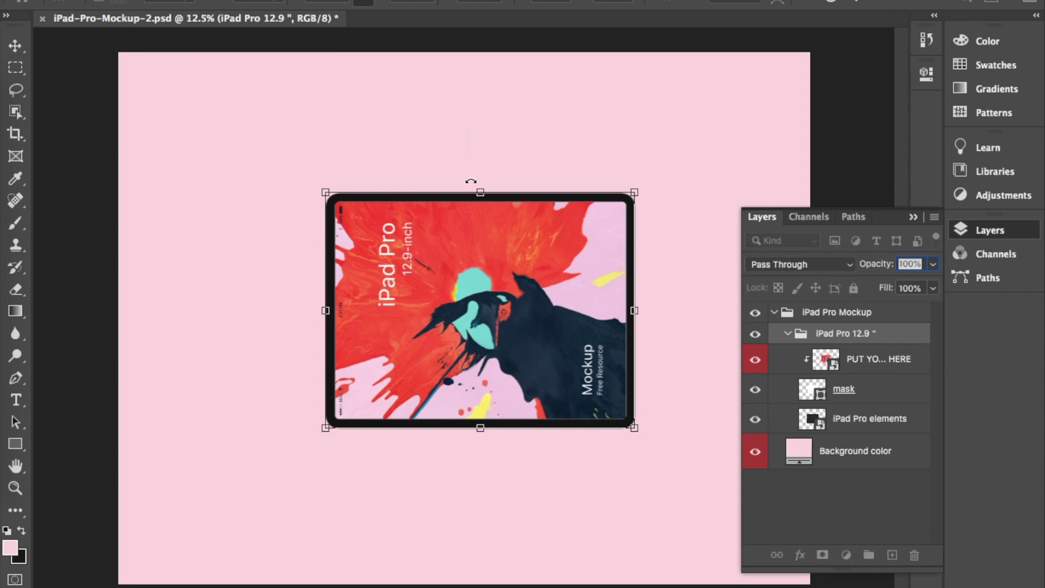
{"action": "key", "text": "Return"}
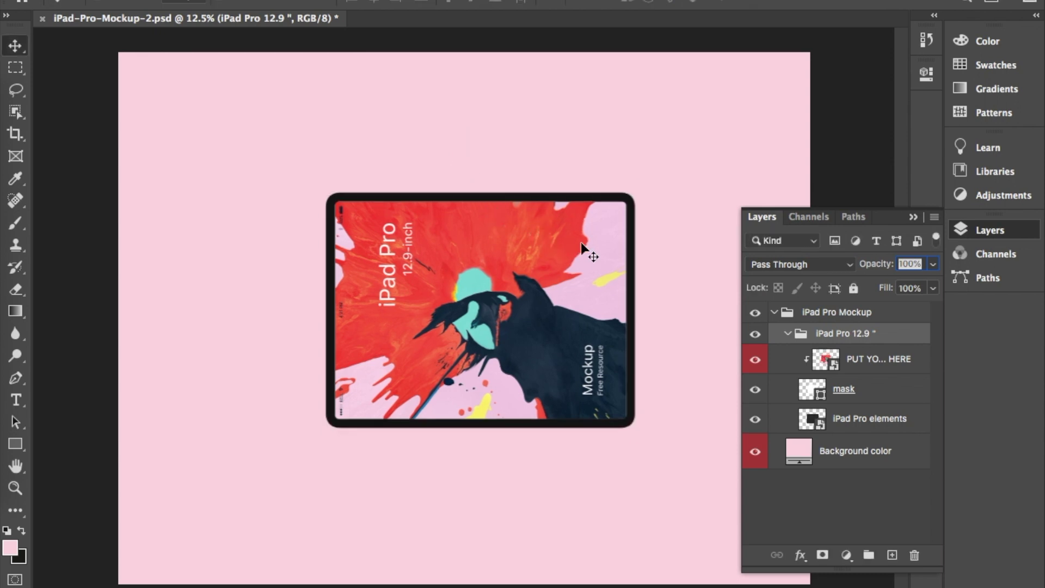
{"action": "left_click", "coordinate": [825, 362]}
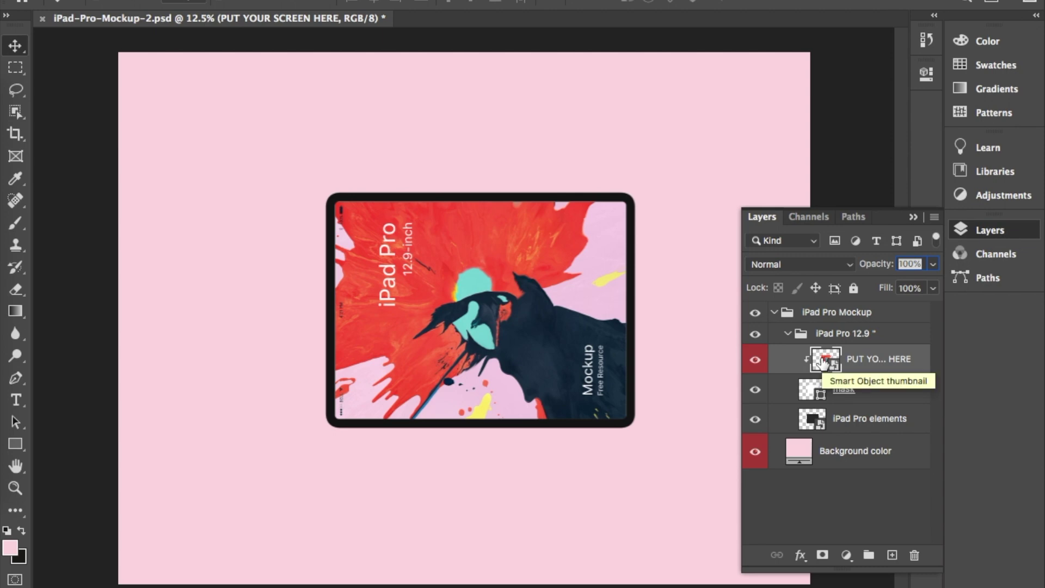
Step: In the screen smart object, set Canvas Size to 23.13 × 17.27 cm and accept the clipping
{"action": "double_click", "coordinate": [824, 362]}
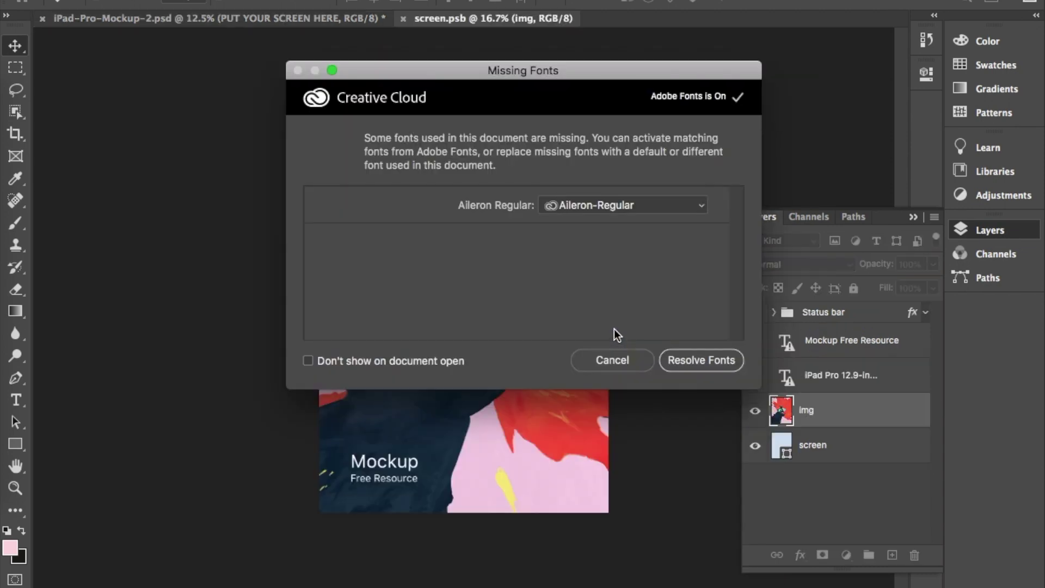
{"action": "left_click", "coordinate": [635, 359]}
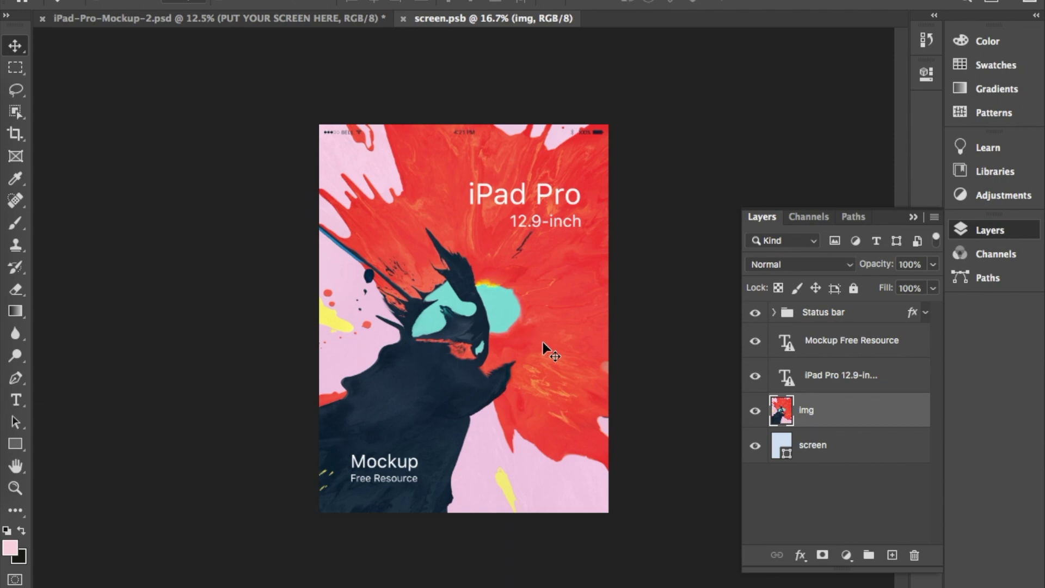
{"action": "left_click", "coordinate": [163, 1]}
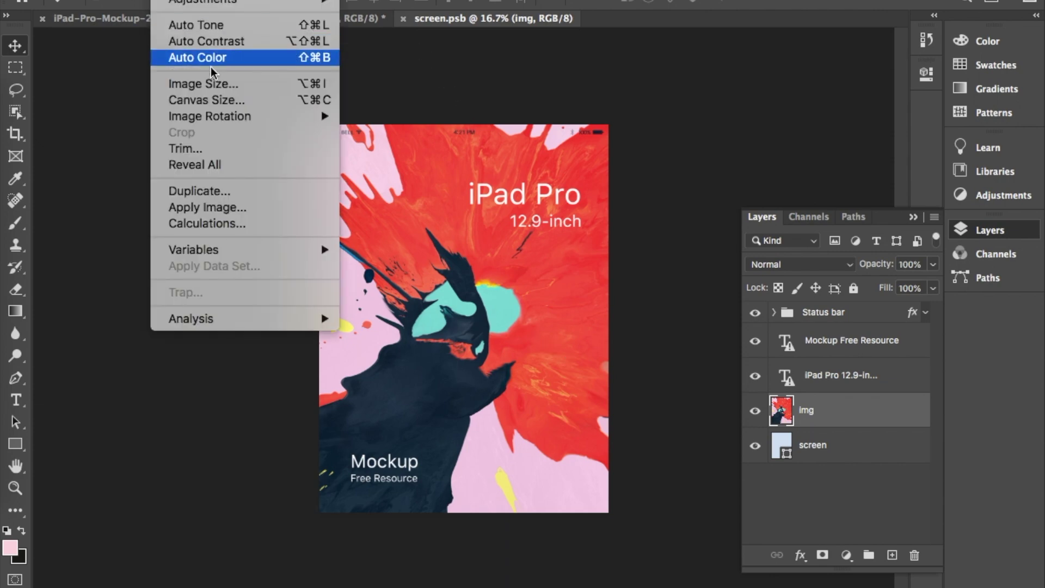
{"action": "left_click", "coordinate": [223, 105]}
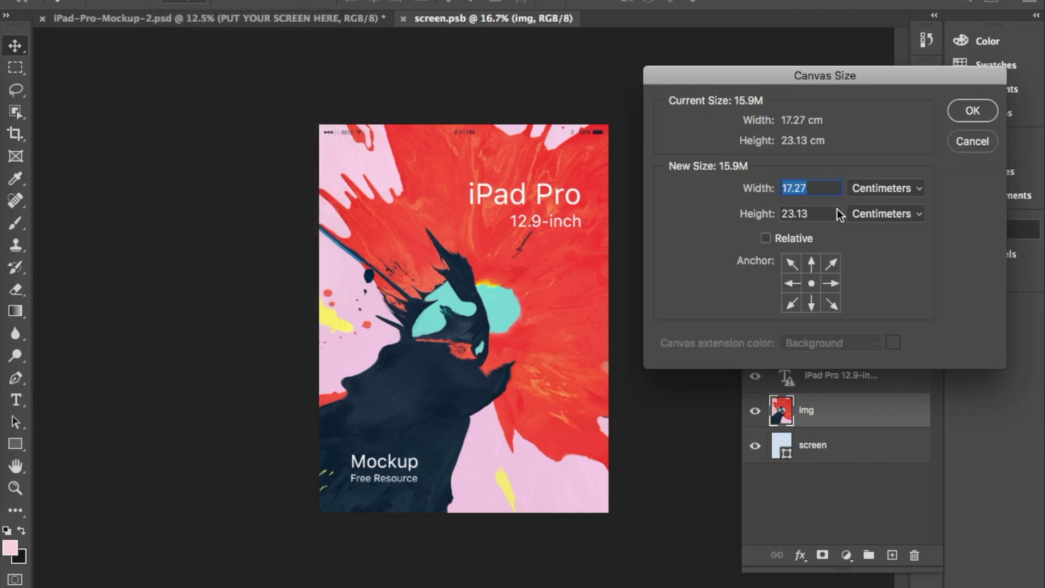
{"action": "type", "text": "23.13"}
{"action": "key", "text": "Tab"}
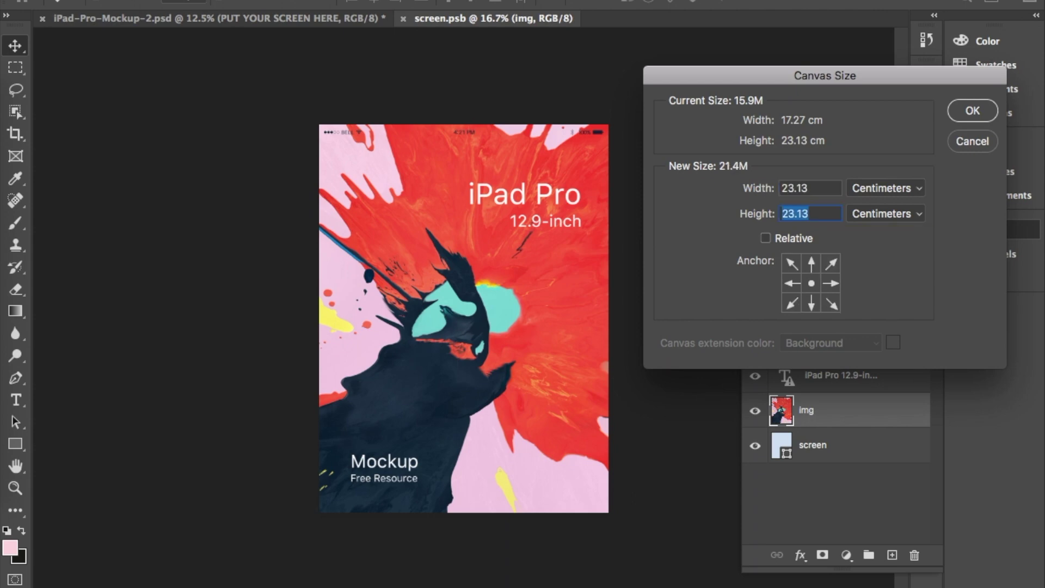
{"action": "type", "text": "17"}
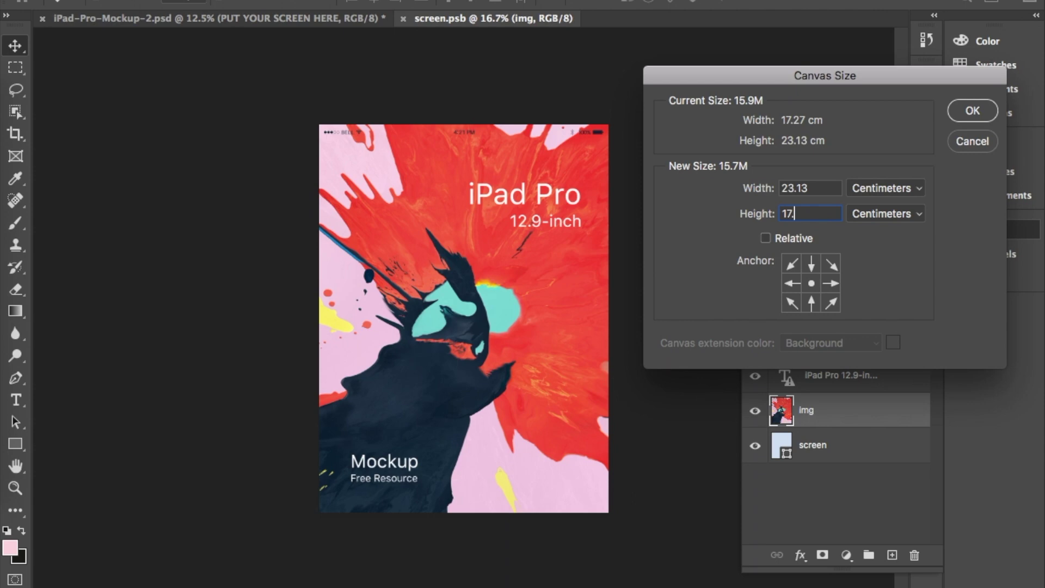
{"action": "type", "text": ".27"}
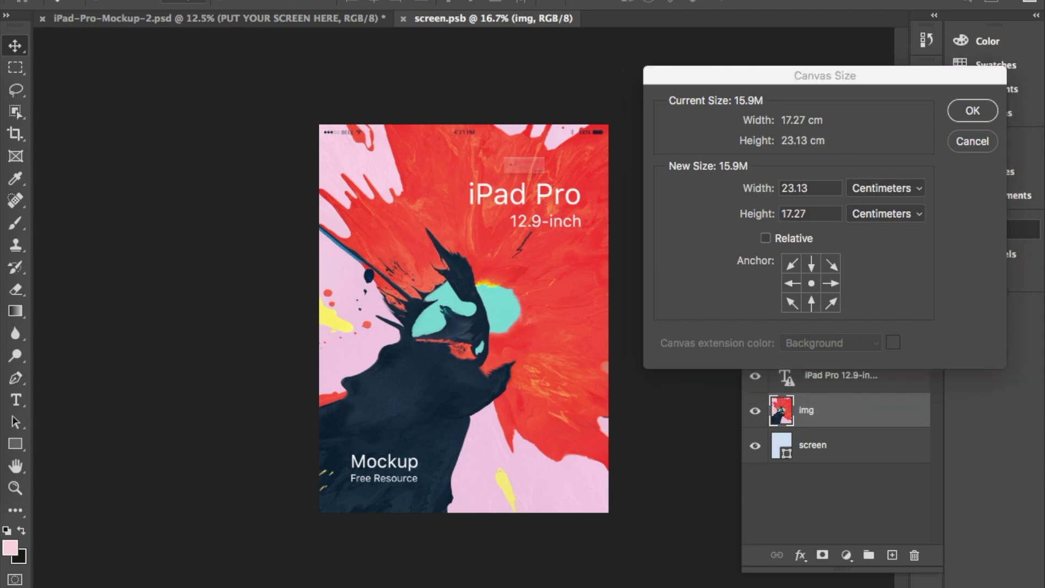
{"action": "key", "text": "Return"}
{"action": "left_click", "coordinate": [666, 216]}
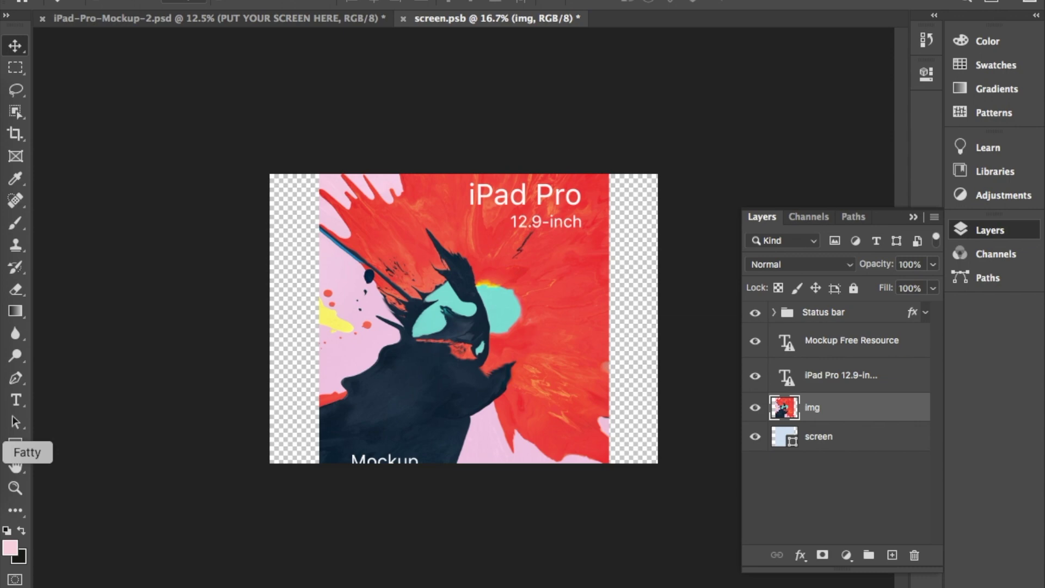
Step: Drag Screen Shot 12.25.54 from the Fatty folder onto the canvas and shift it down
{"action": "left_click", "coordinate": [5, 452]}
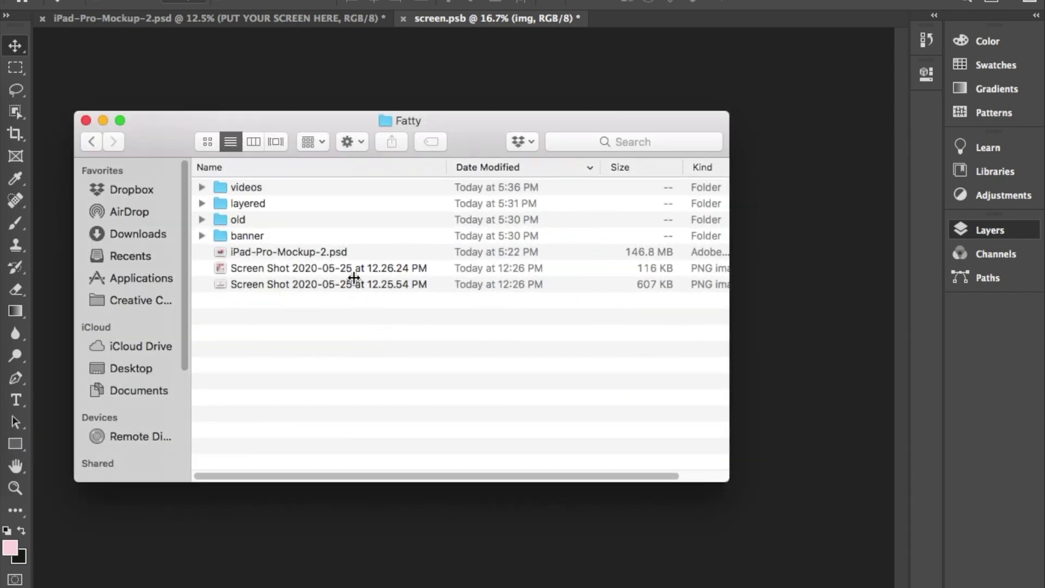
{"action": "left_click", "coordinate": [305, 270]}
{"action": "left_click_drag", "start_coordinate": [309, 288], "coordinate": [779, 273]}
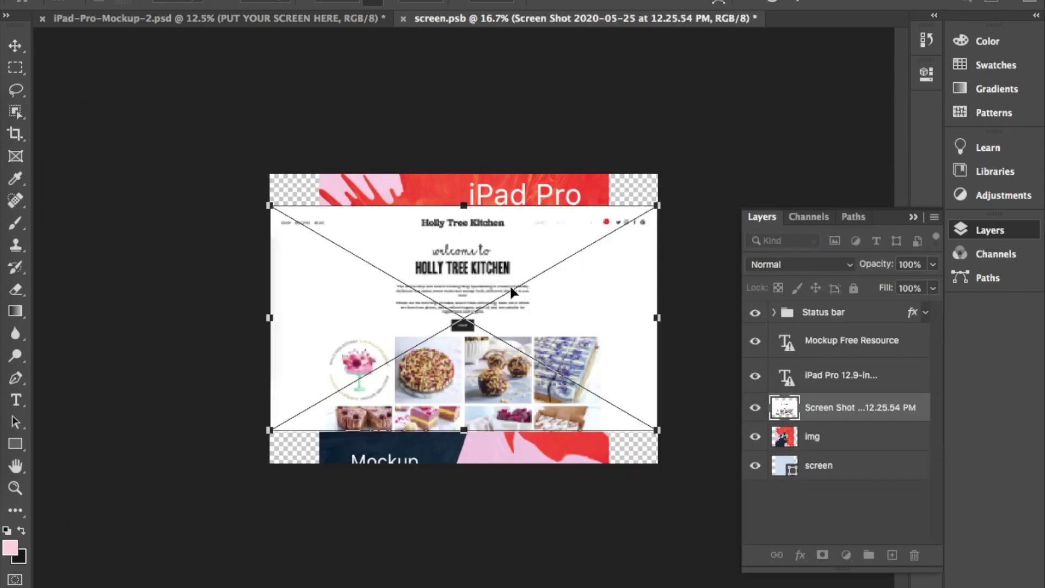
{"action": "key", "text": "Return"}
{"action": "left_click_drag", "start_coordinate": [567, 260], "coordinate": [571, 319]}
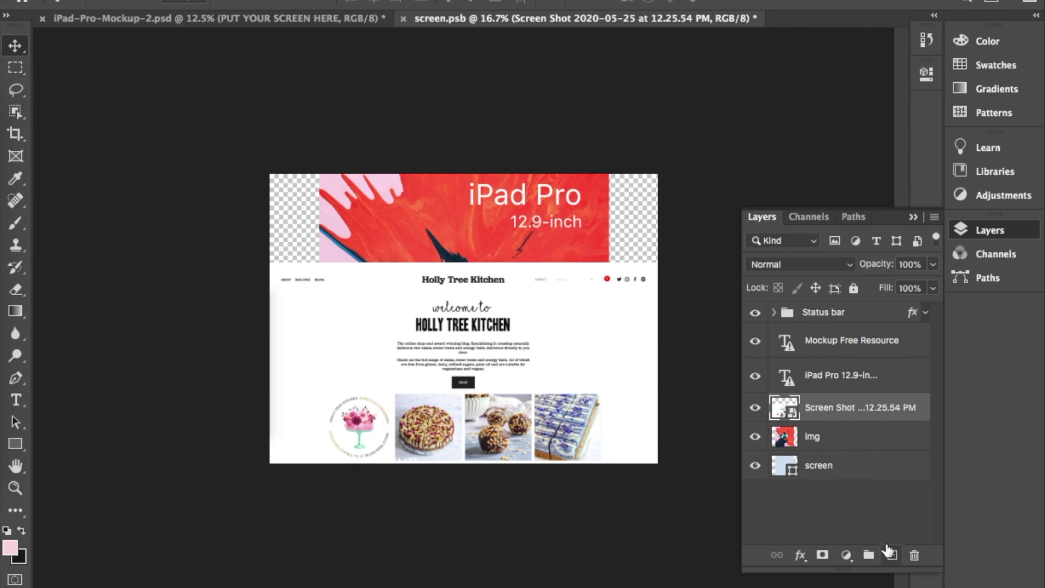
Step: Copy the website header strip into a new Layer 1 and move it to the top of the screen
{"action": "left_click", "coordinate": [890, 554]}
{"action": "left_click", "coordinate": [846, 443]}
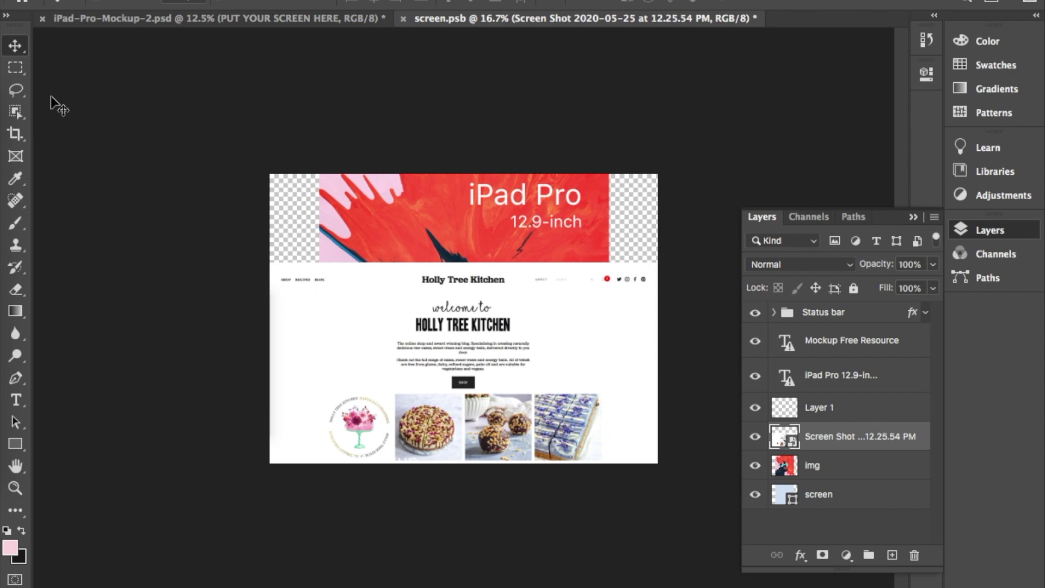
{"action": "left_click", "coordinate": [17, 67]}
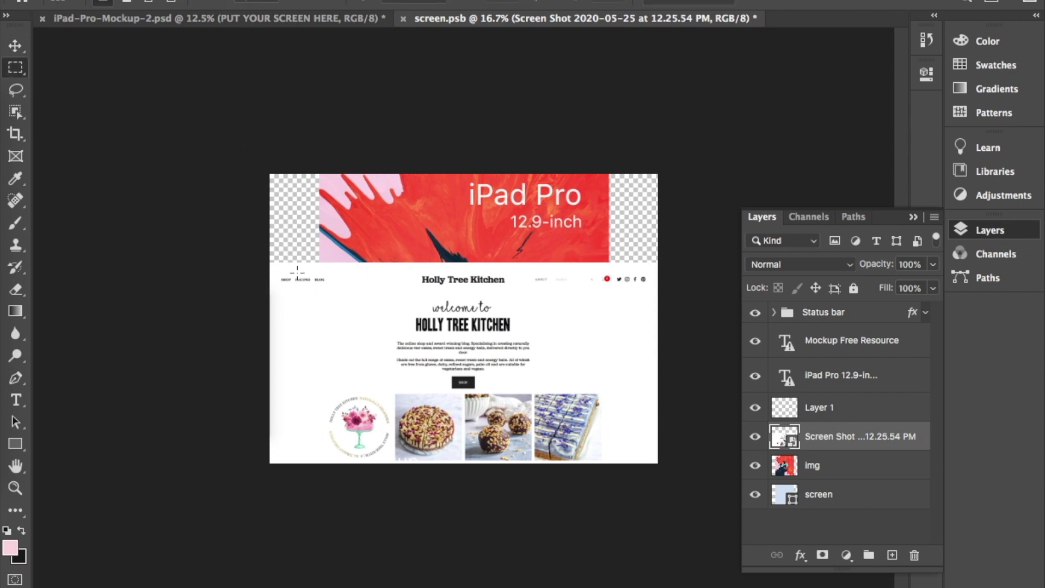
{"action": "scroll", "coordinate": [297, 271], "scroll_direction": "up", "scroll_amount": 3}
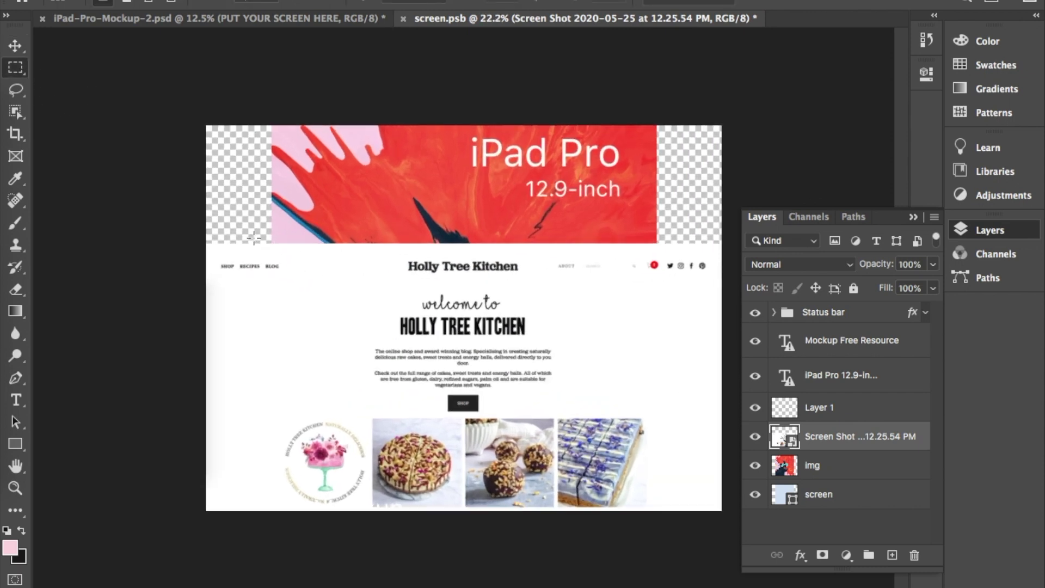
{"action": "left_click_drag", "start_coordinate": [206, 244], "coordinate": [724, 286]}
{"action": "left_click", "coordinate": [825, 417]}
{"action": "key", "text": "ctrl+d"}
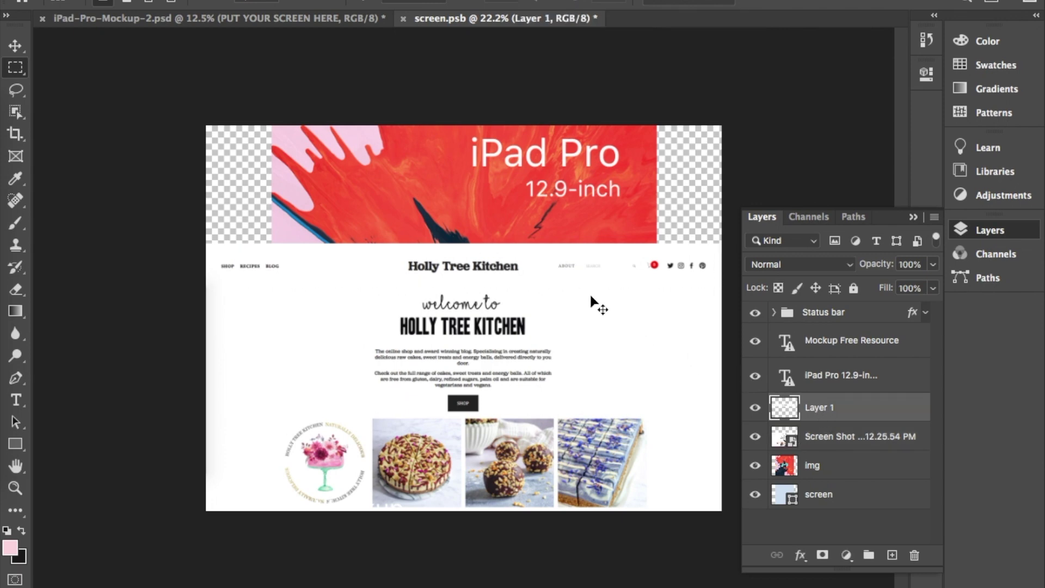
{"action": "left_click", "coordinate": [15, 45]}
{"action": "left_click_drag", "start_coordinate": [522, 266], "coordinate": [524, 157]}
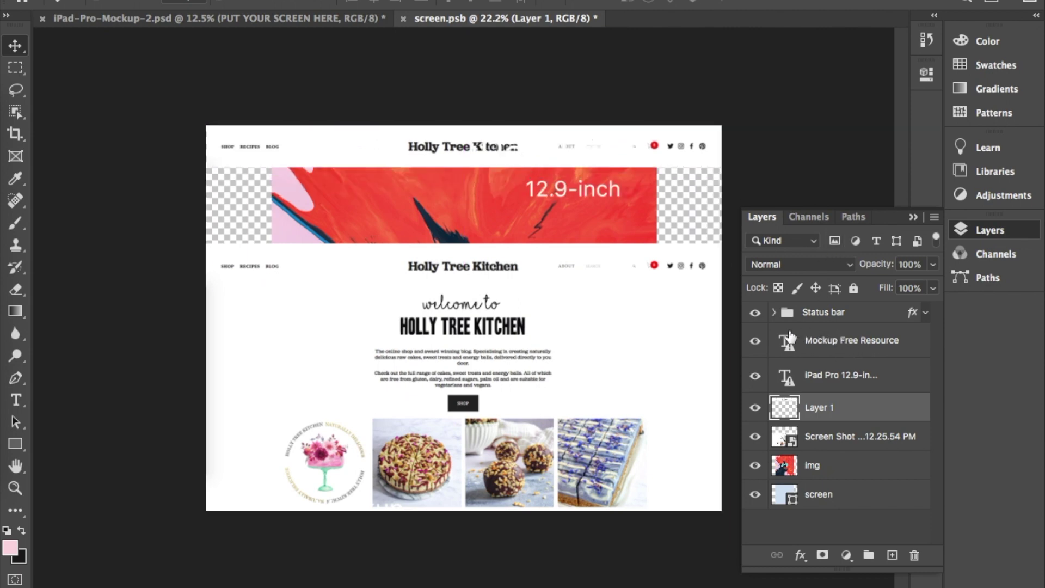
Step: Hide the Mockup Free Resource, iPad Pro 12.9-inch title, img and screen layers, then return to the mockup
{"action": "left_click", "coordinate": [756, 342]}
{"action": "left_click", "coordinate": [756, 375]}
{"action": "left_click", "coordinate": [756, 467]}
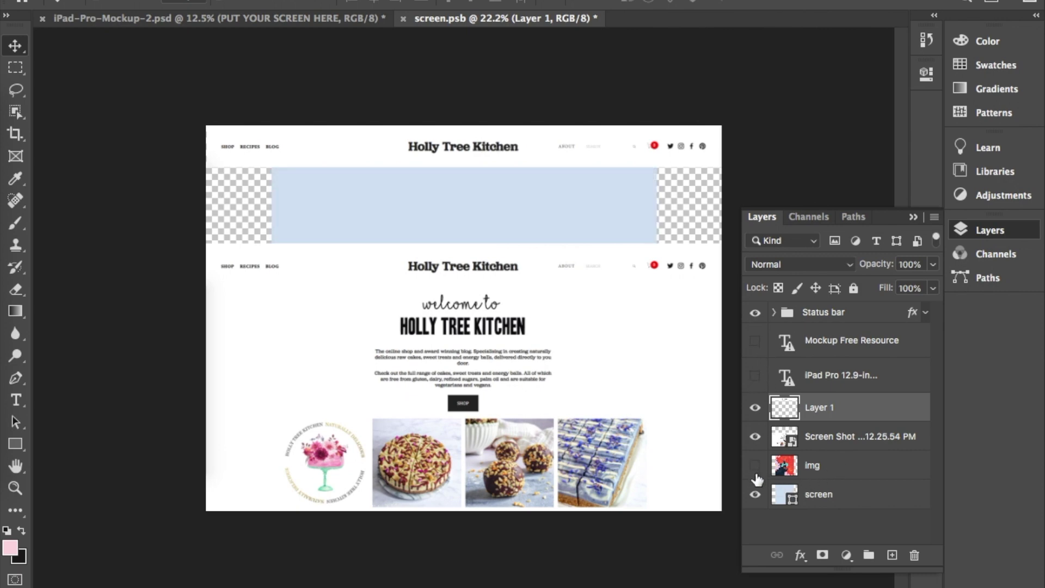
{"action": "left_click", "coordinate": [756, 494]}
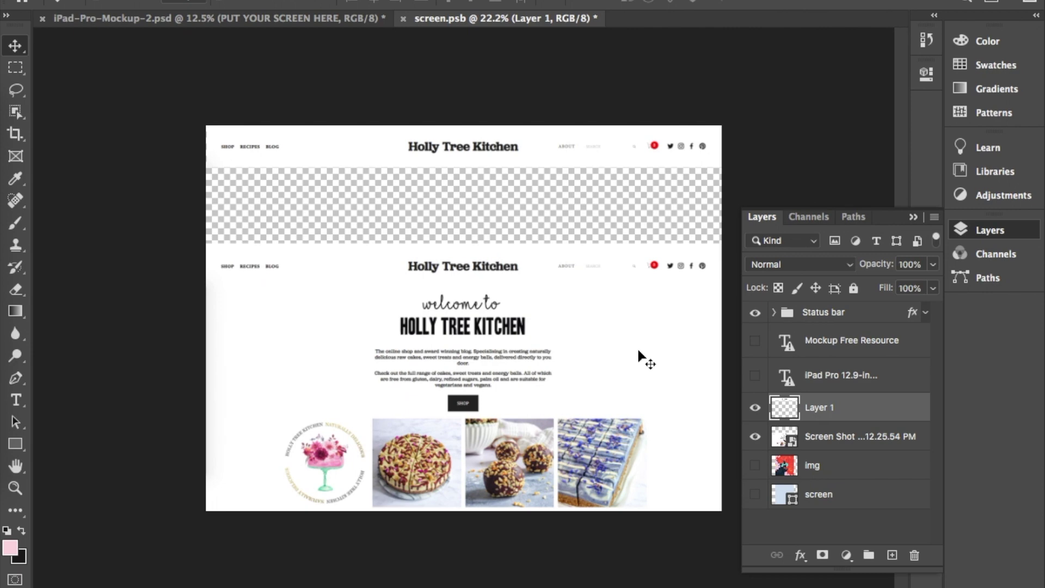
{"action": "left_click", "coordinate": [322, 18]}
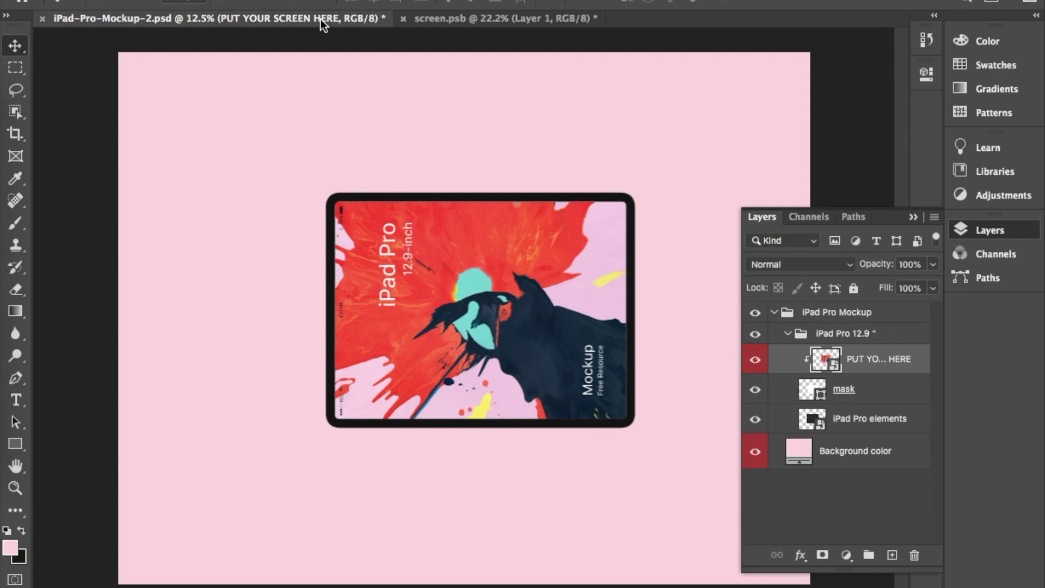
Step: Save the iPad mockup locally as fatty-mockupipad.psd in the Fatty folder, accepting the Photoshop format options
{"action": "left_click", "coordinate": [95, 0]}
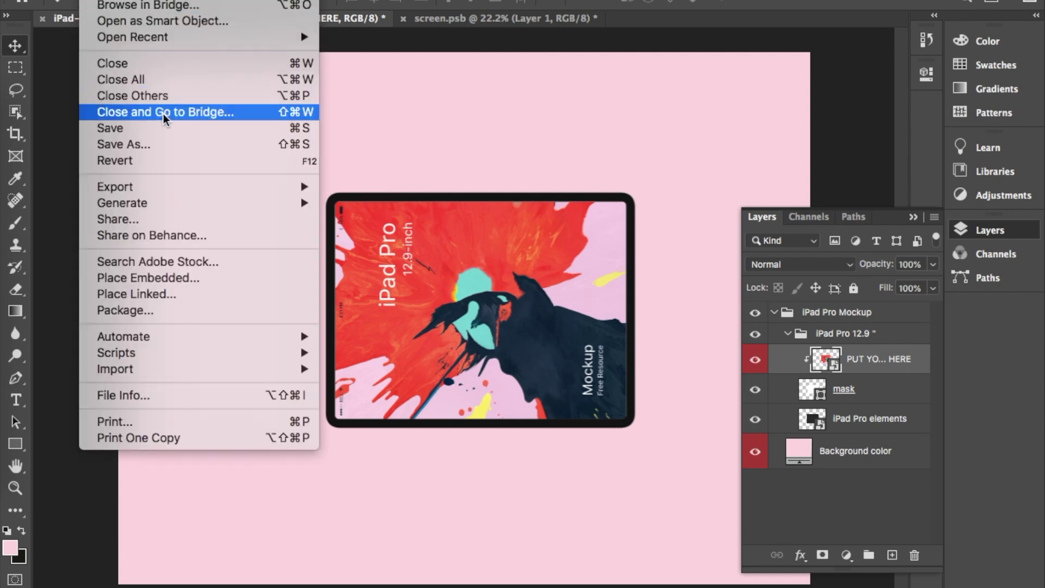
{"action": "left_click", "coordinate": [162, 145]}
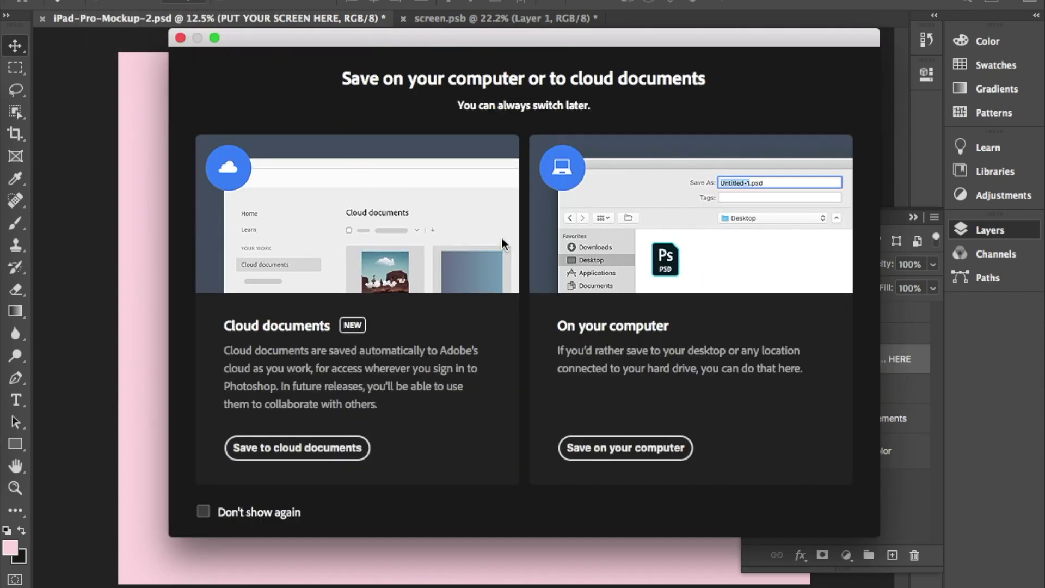
{"action": "left_click", "coordinate": [204, 513]}
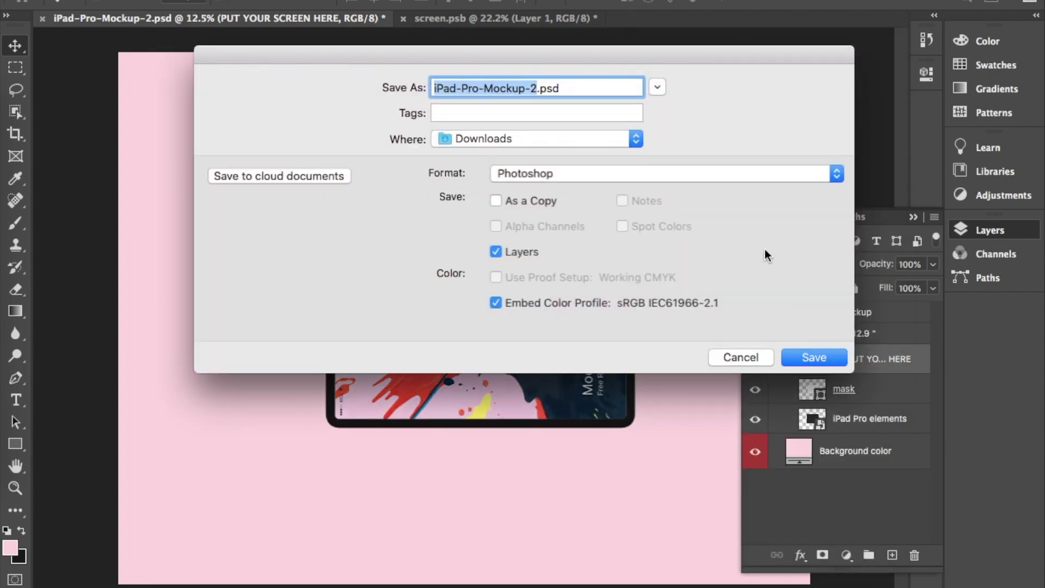
{"action": "type", "text": "fatty-mockupipad"}
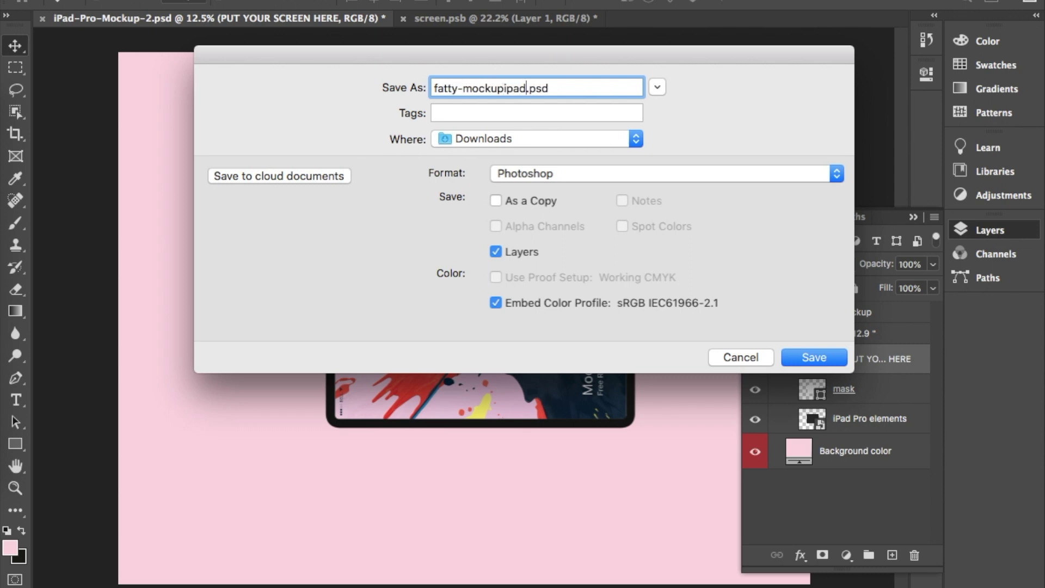
{"action": "left_click", "coordinate": [570, 139]}
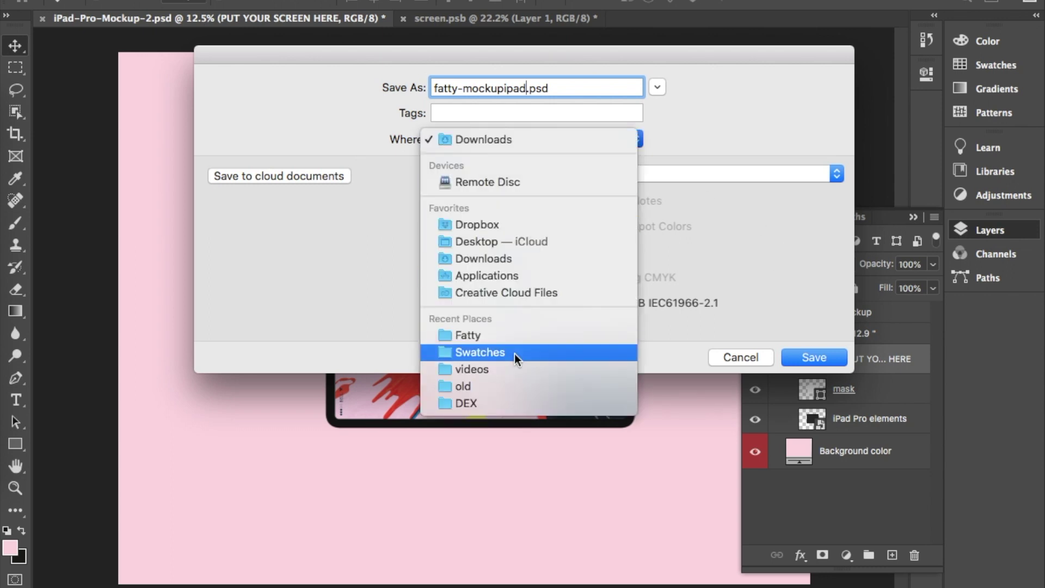
{"action": "left_click", "coordinate": [514, 339]}
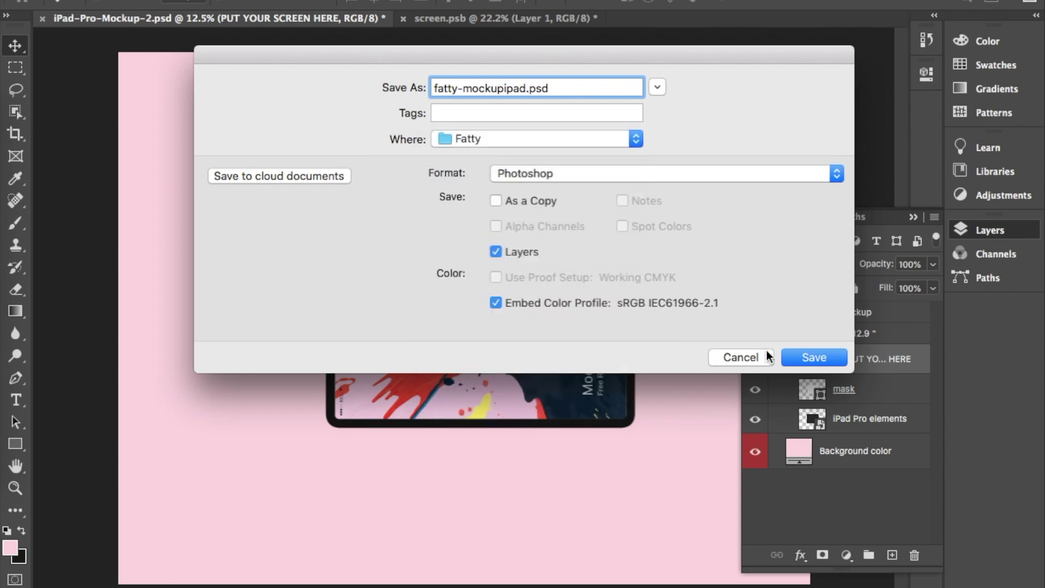
{"action": "left_click", "coordinate": [815, 358]}
{"action": "left_click", "coordinate": [689, 221]}
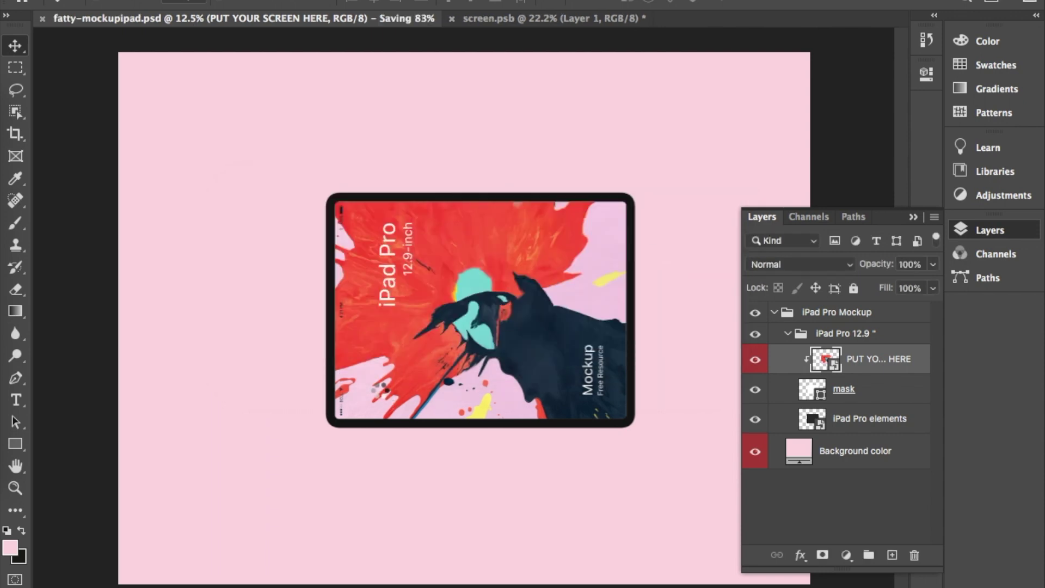
Step: Save the screen document and compare it with the iPad mockup document
{"action": "left_click", "coordinate": [475, 24]}
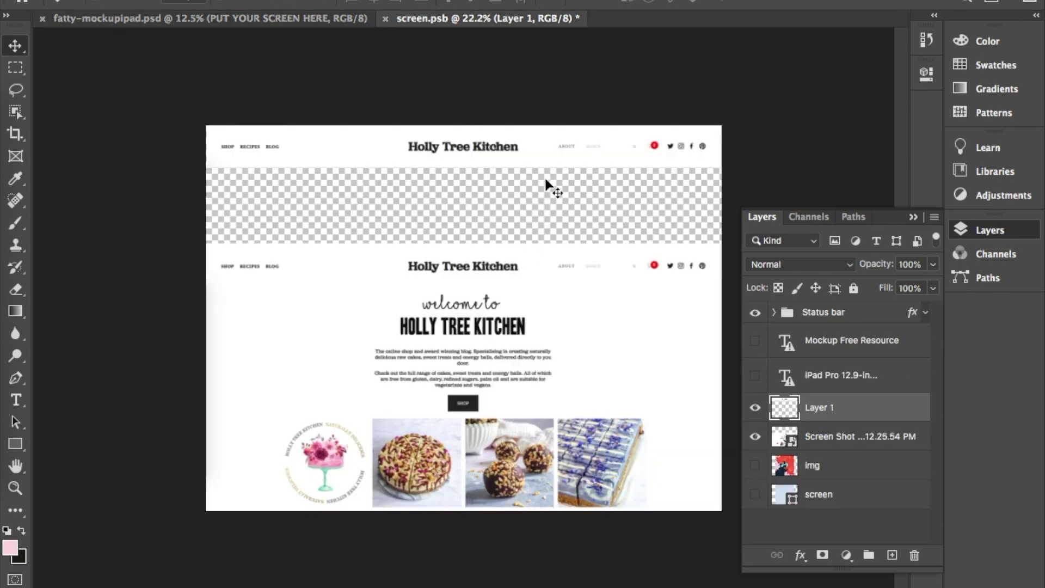
{"action": "key", "text": "super+s"}
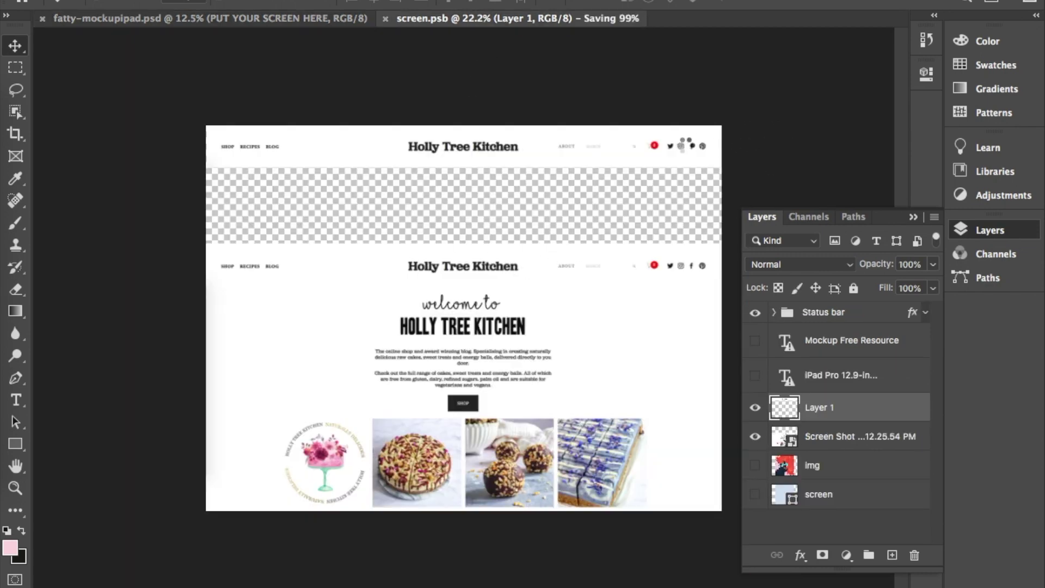
{"action": "left_click", "coordinate": [251, 20]}
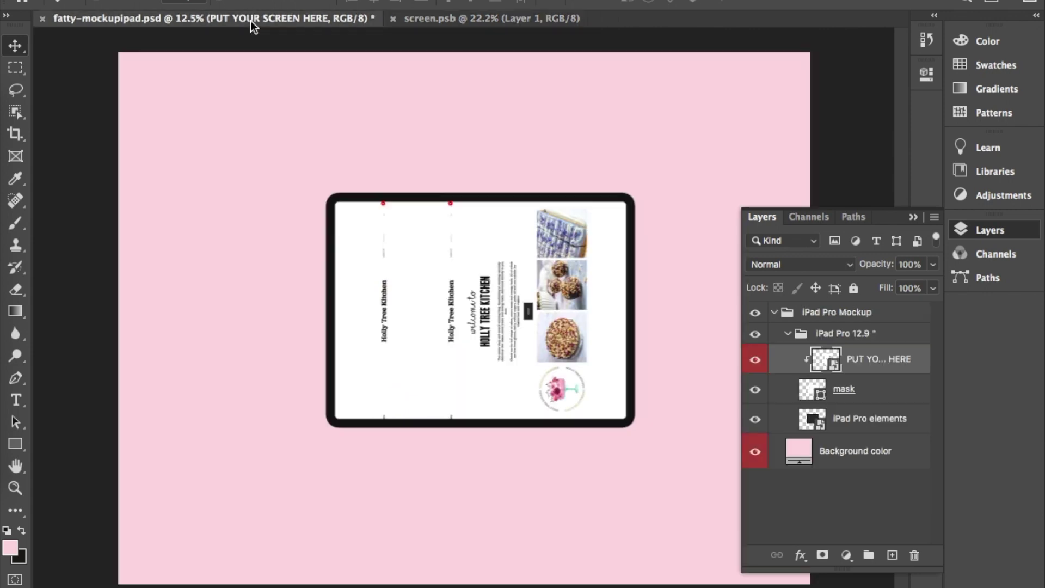
{"action": "left_click", "coordinate": [478, 22]}
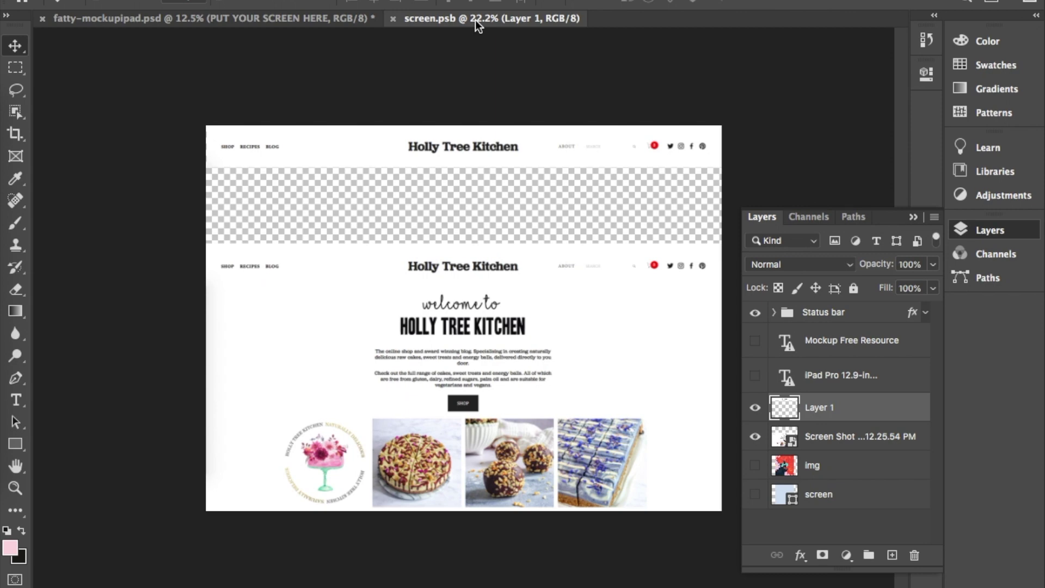
{"action": "left_click", "coordinate": [275, 20]}
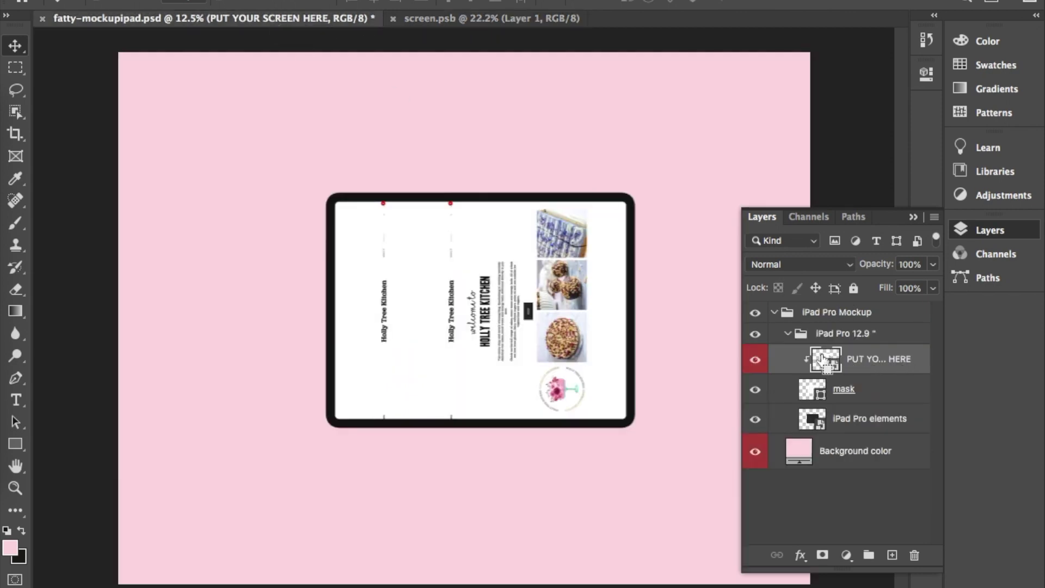
Step: Rotate the screen artwork upright on the landscape iPad and save the mockup
{"action": "key", "text": "ctrl+t"}
{"action": "left_click_drag", "start_coordinate": [619, 157], "coordinate": [644, 456]}
{"action": "key", "text": "Return"}
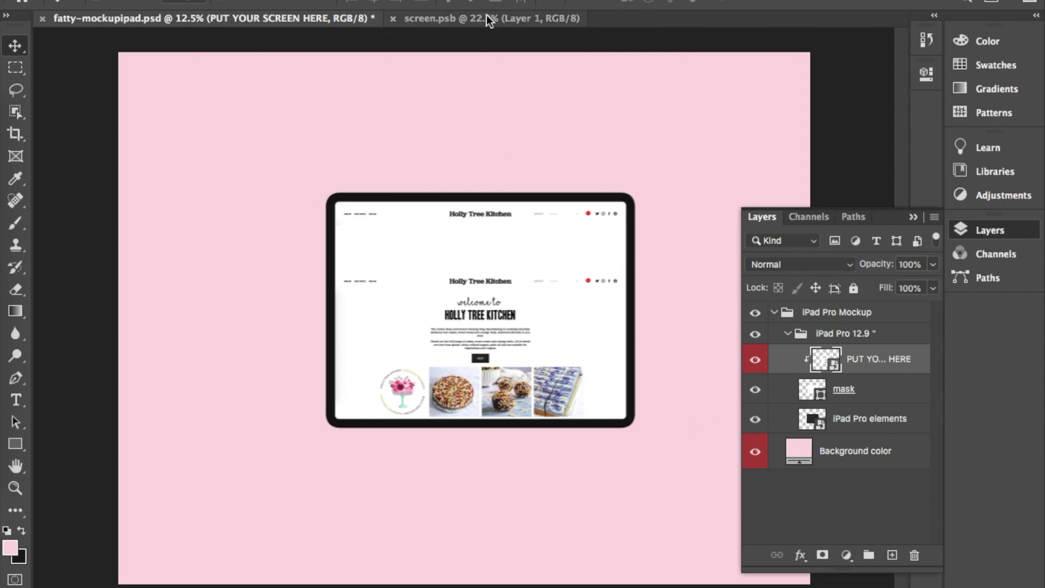
{"action": "key", "text": "ctrl+s"}
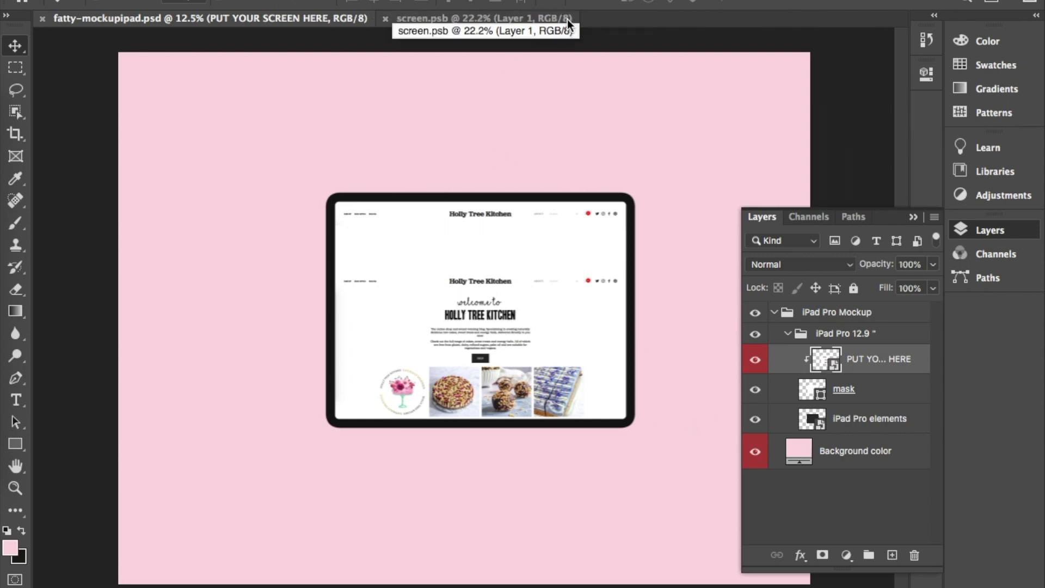
{"action": "left_click", "coordinate": [567, 18]}
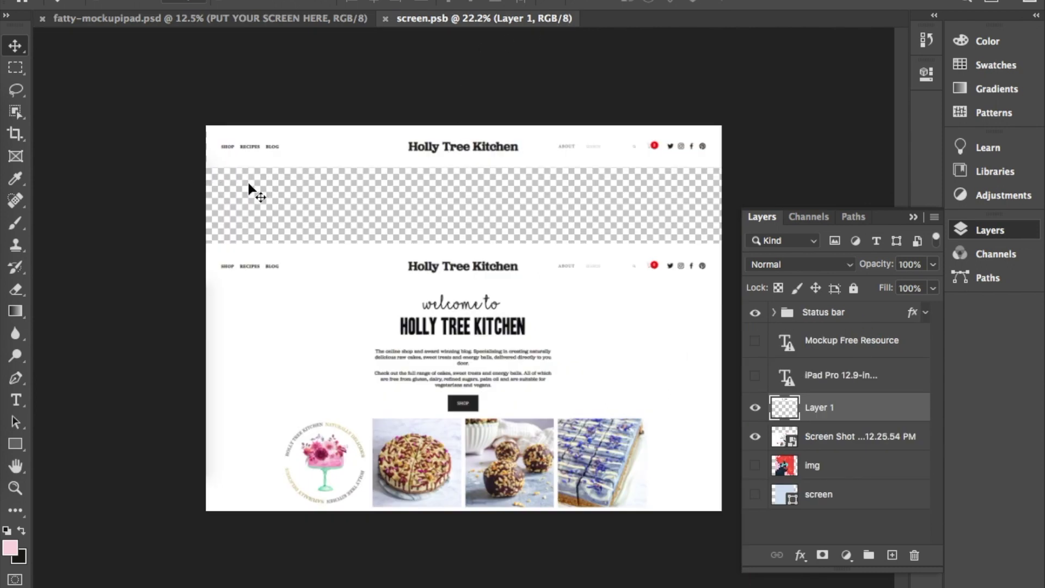
Step: On a new layer, draw a light grey, stroke-free rectangle over the gap below the header
{"action": "left_click", "coordinate": [15, 445]}
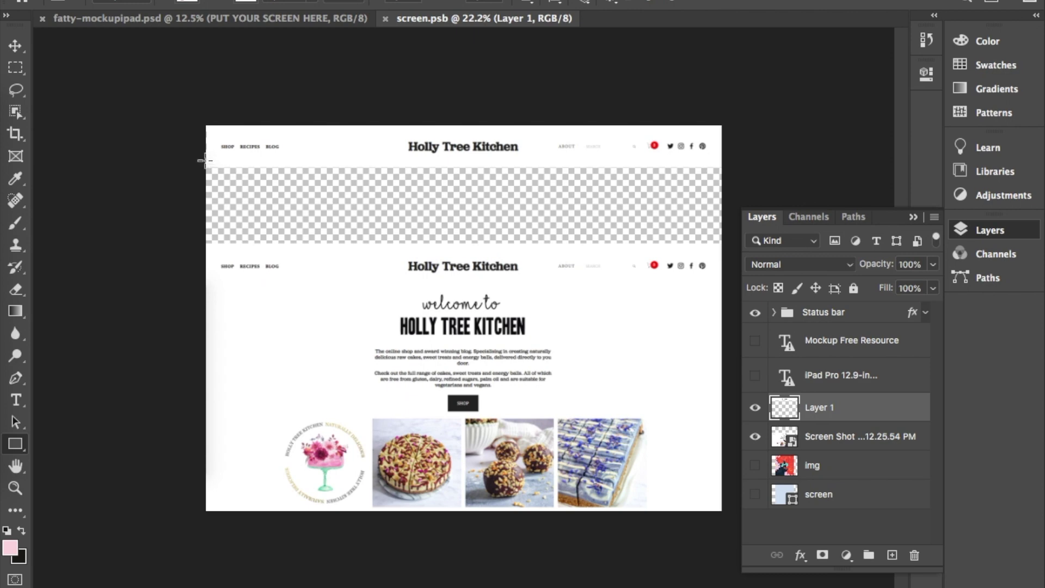
{"action": "left_click", "coordinate": [893, 555]}
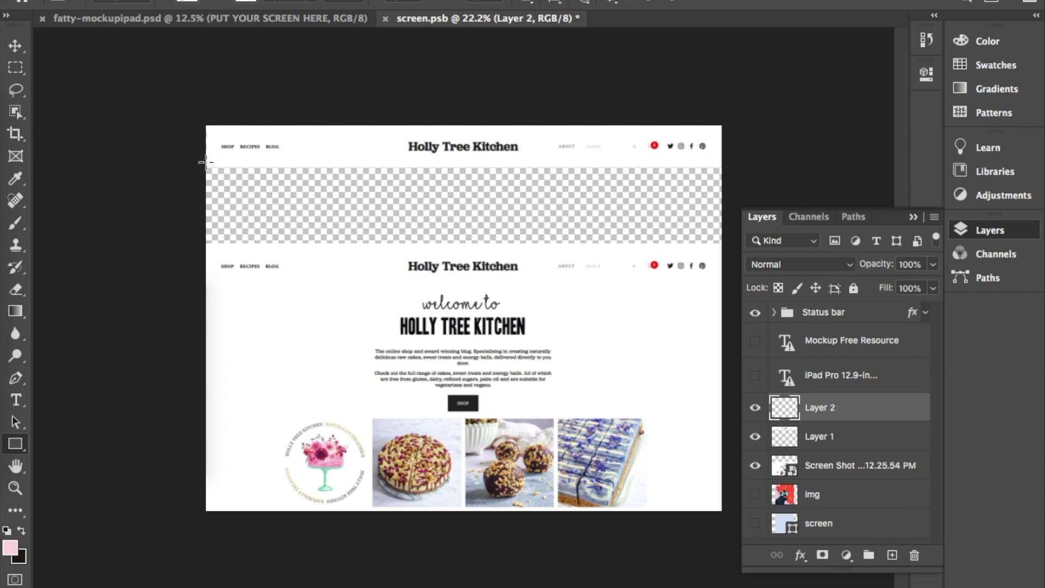
{"action": "left_click_drag", "start_coordinate": [206, 162], "coordinate": [723, 282]}
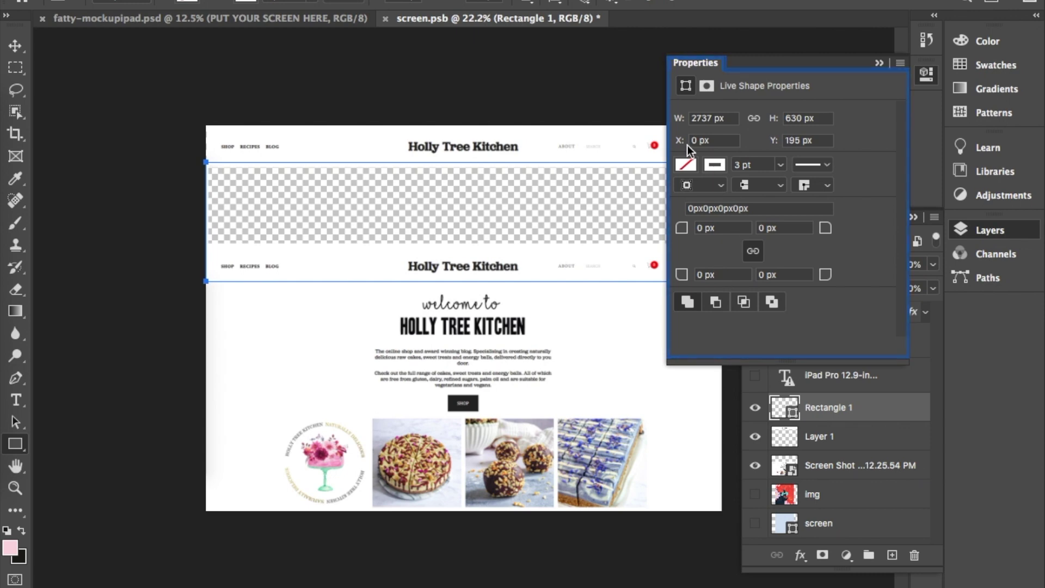
{"action": "left_click", "coordinate": [686, 165]}
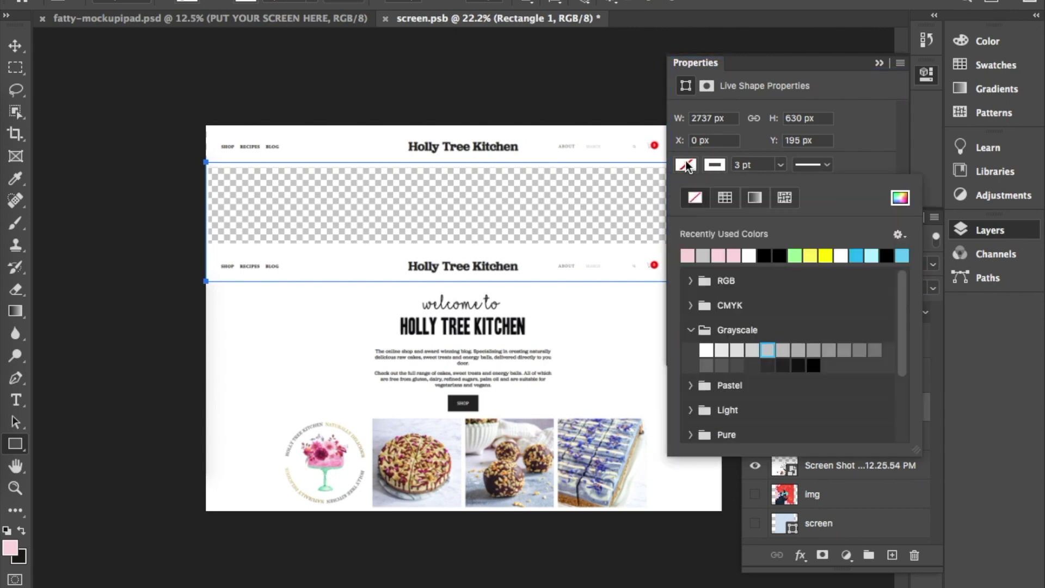
{"action": "left_click", "coordinate": [738, 350]}
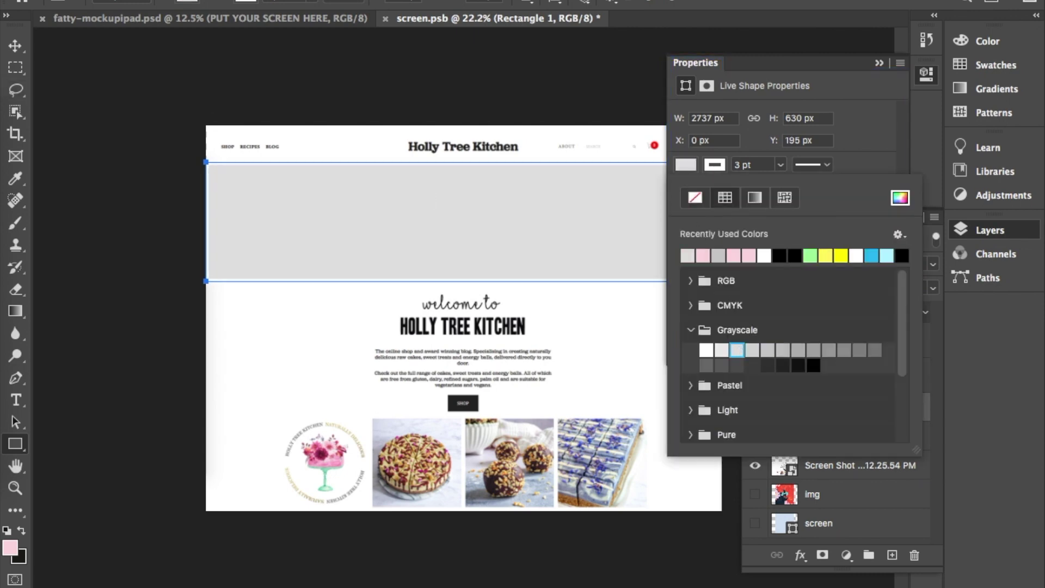
{"action": "left_click", "coordinate": [715, 164]}
{"action": "left_click", "coordinate": [696, 197]}
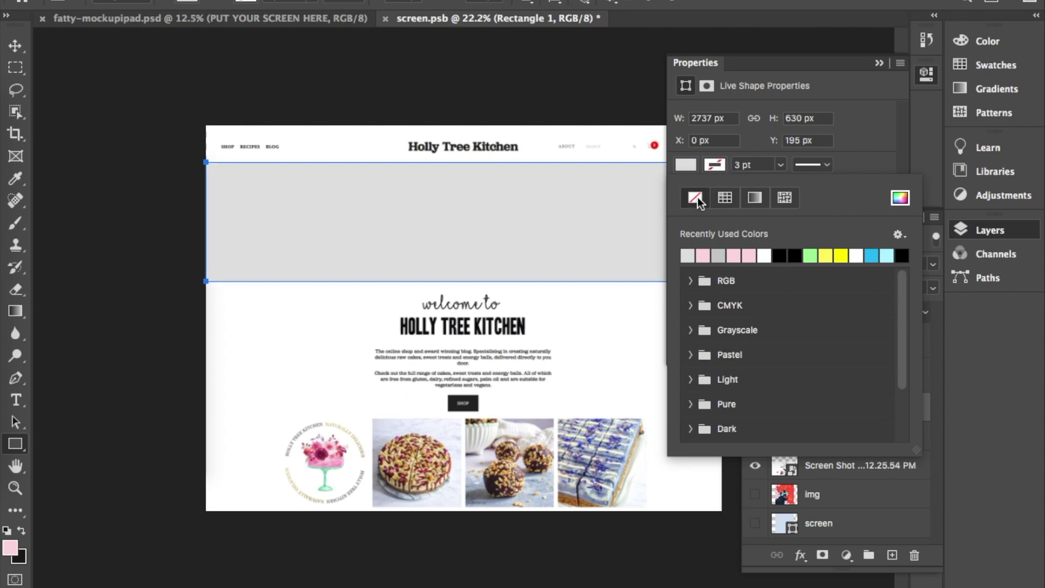
Step: Stretch the grey rectangle to the page's left and right edges and save the smart object
{"action": "left_click", "coordinate": [15, 45]}
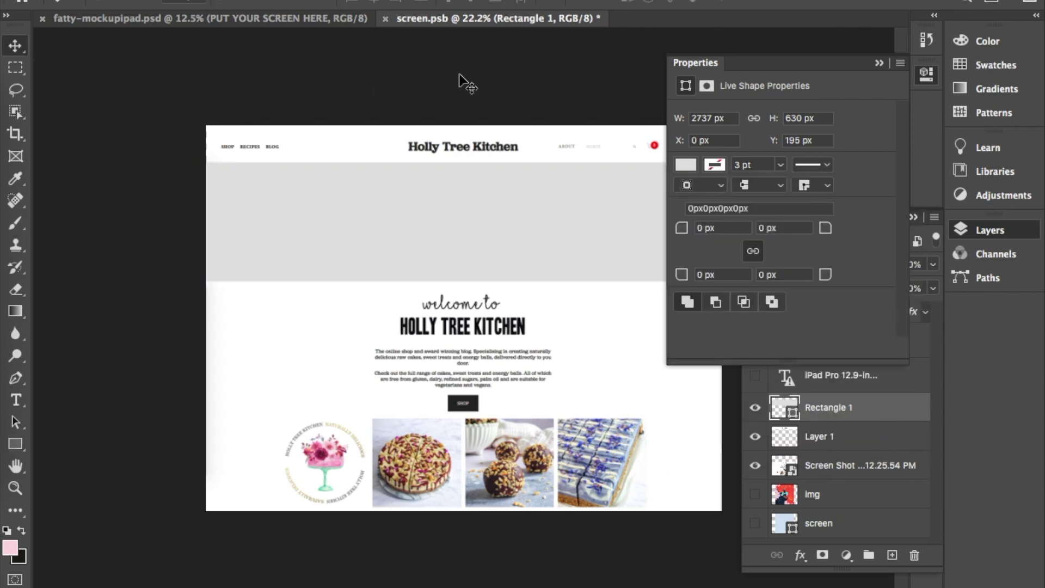
{"action": "left_click", "coordinate": [878, 64]}
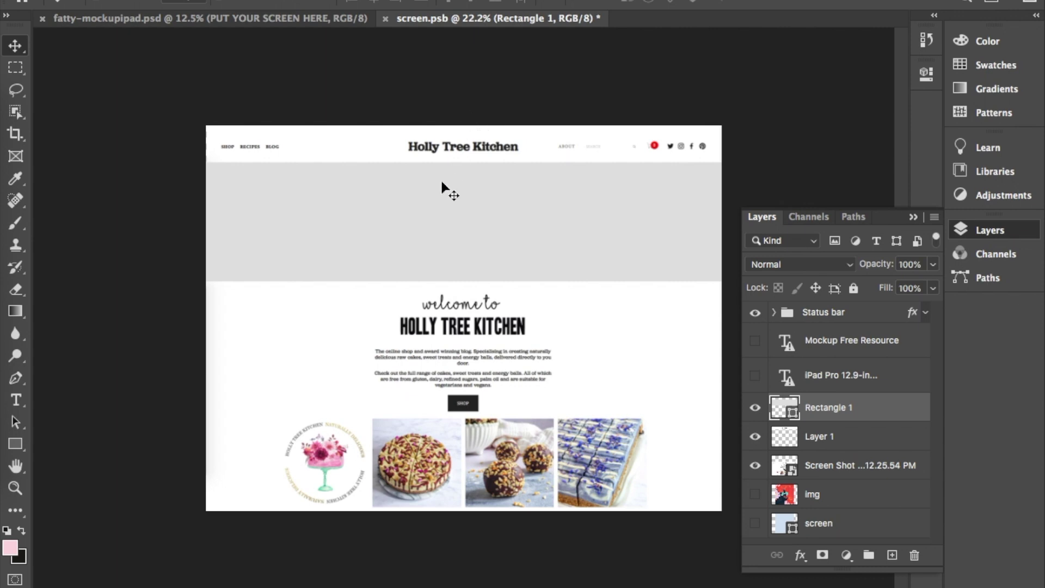
{"action": "key", "text": "ctrl+t"}
{"action": "left_click_drag", "start_coordinate": [197, 223], "coordinate": [193, 225]}
{"action": "left_click_drag", "start_coordinate": [723, 220], "coordinate": [728, 221]}
{"action": "key", "text": "Return"}
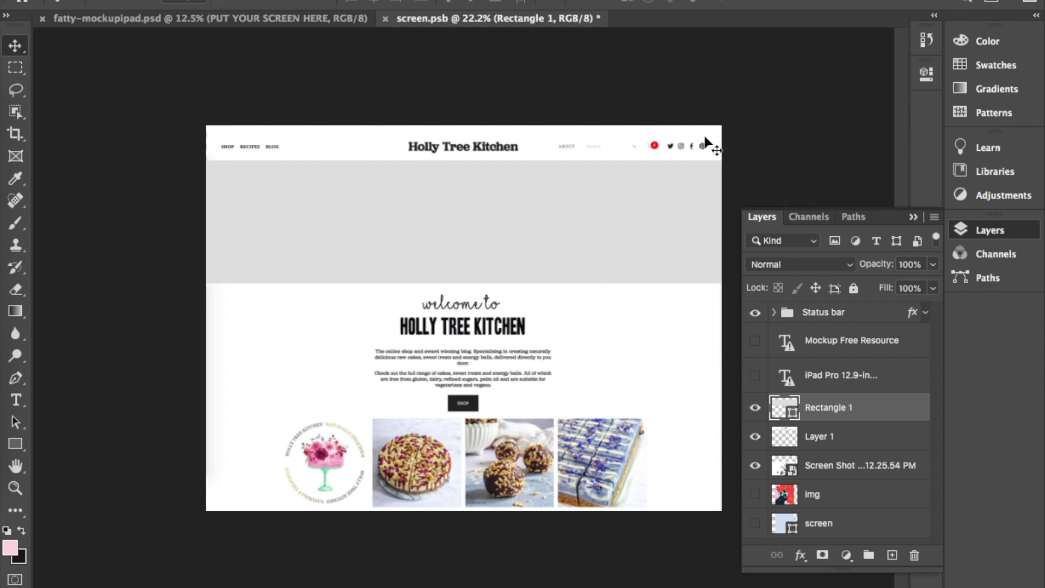
{"action": "key", "text": "ctrl+s"}
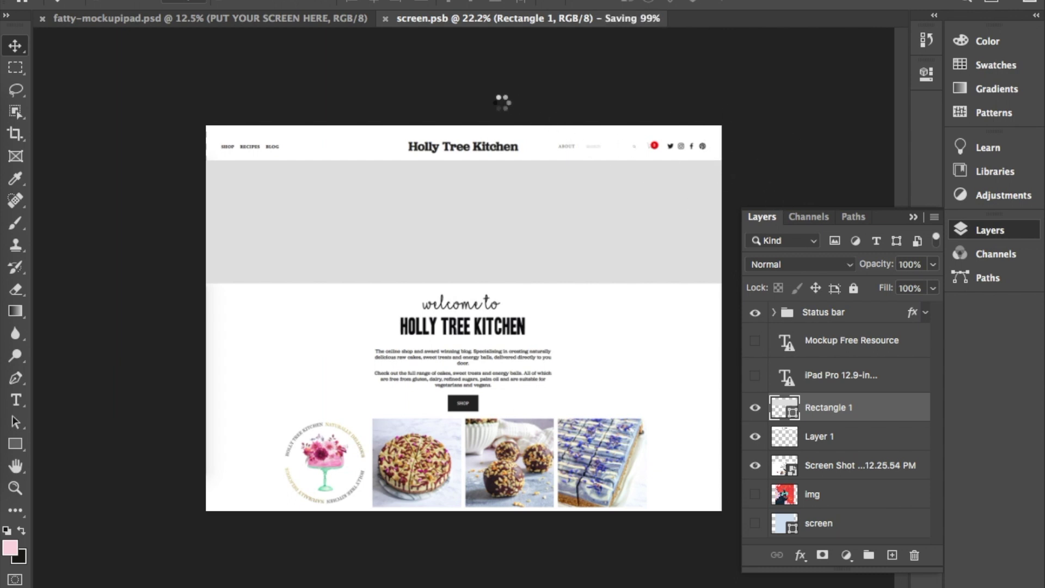
Step: Scale the iPad Pro 12.9 group to about 30 × 21.78 cm, centre it on the pink background, and save
{"action": "left_click", "coordinate": [280, 24]}
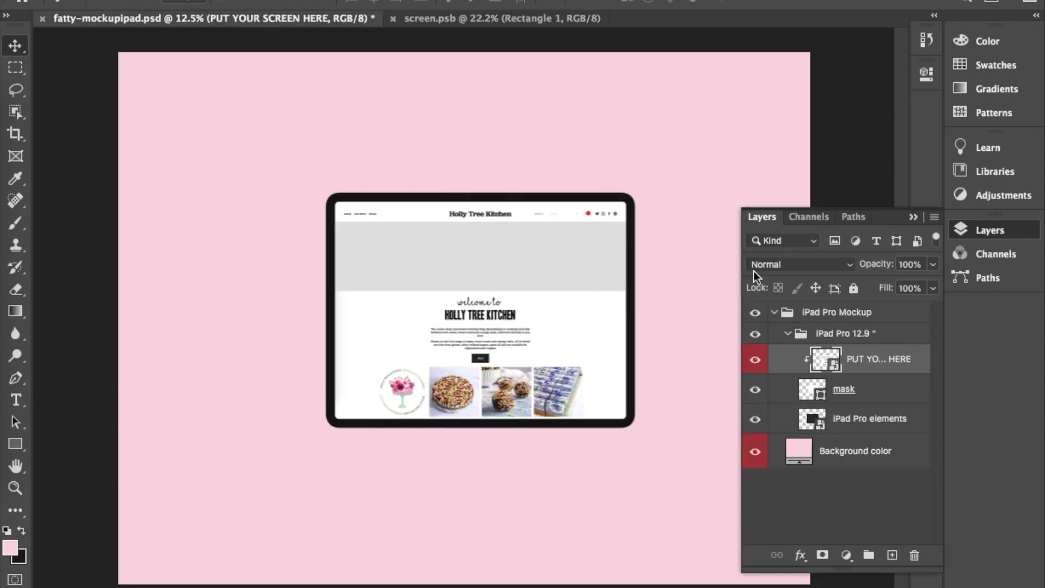
{"action": "left_click", "coordinate": [788, 334]}
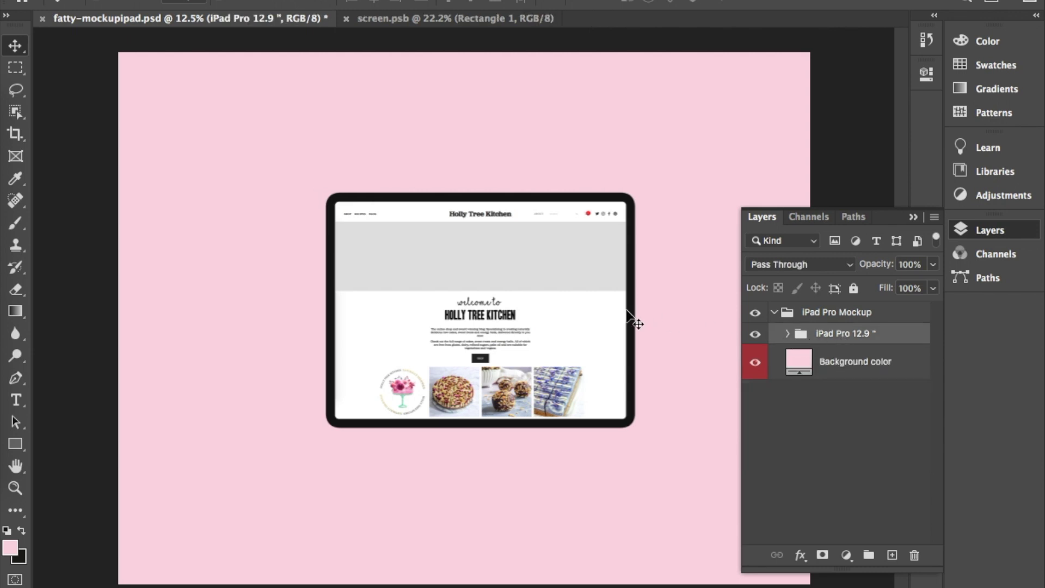
{"action": "key", "text": "ctrl+t"}
{"action": "left_click_drag", "start_coordinate": [640, 189], "coordinate": [703, 154]}
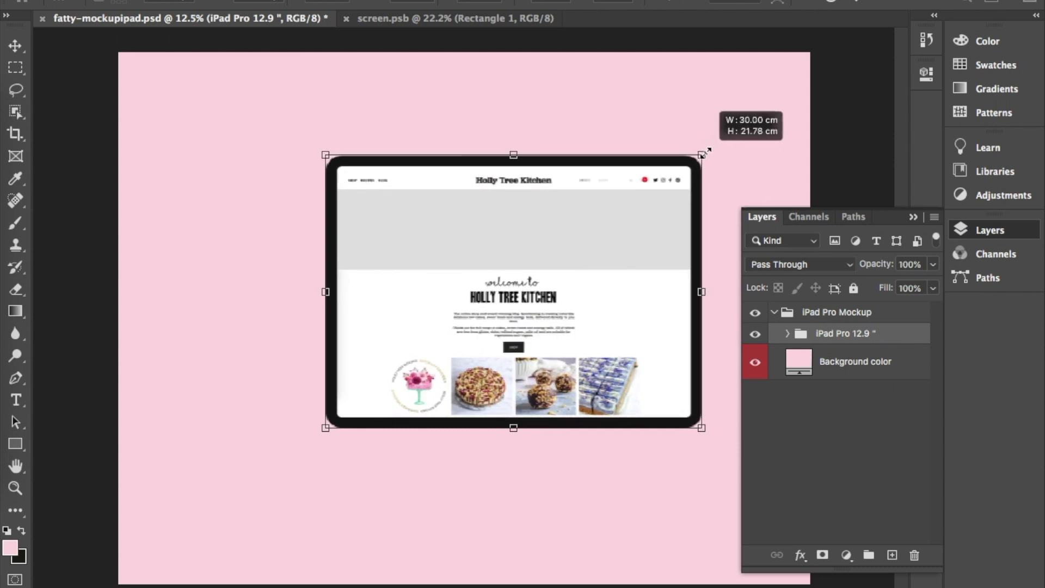
{"action": "left_click_drag", "start_coordinate": [650, 207], "coordinate": [615, 224]}
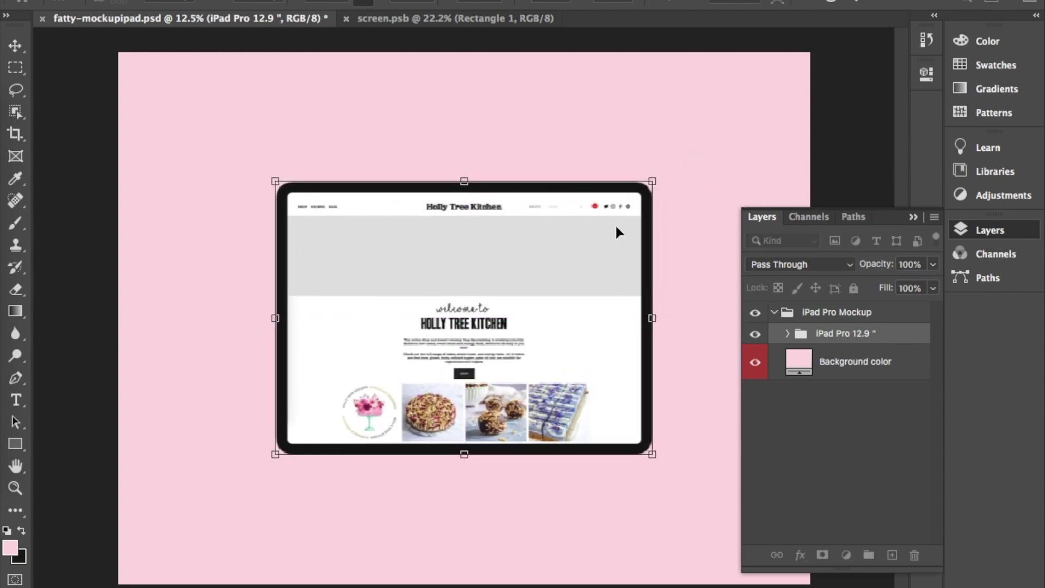
{"action": "key", "text": "Return"}
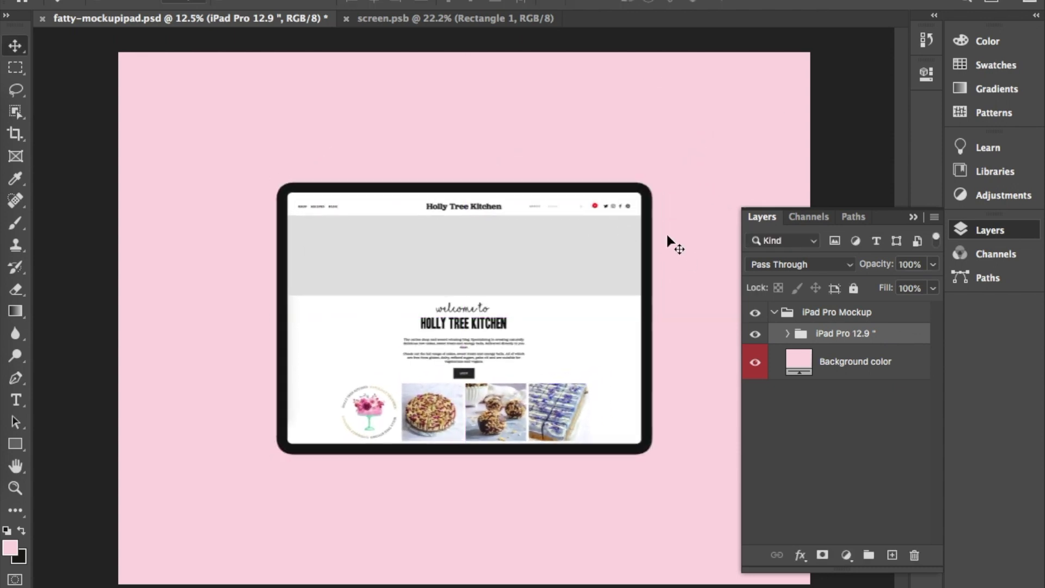
{"action": "key", "text": "ctrl+s"}
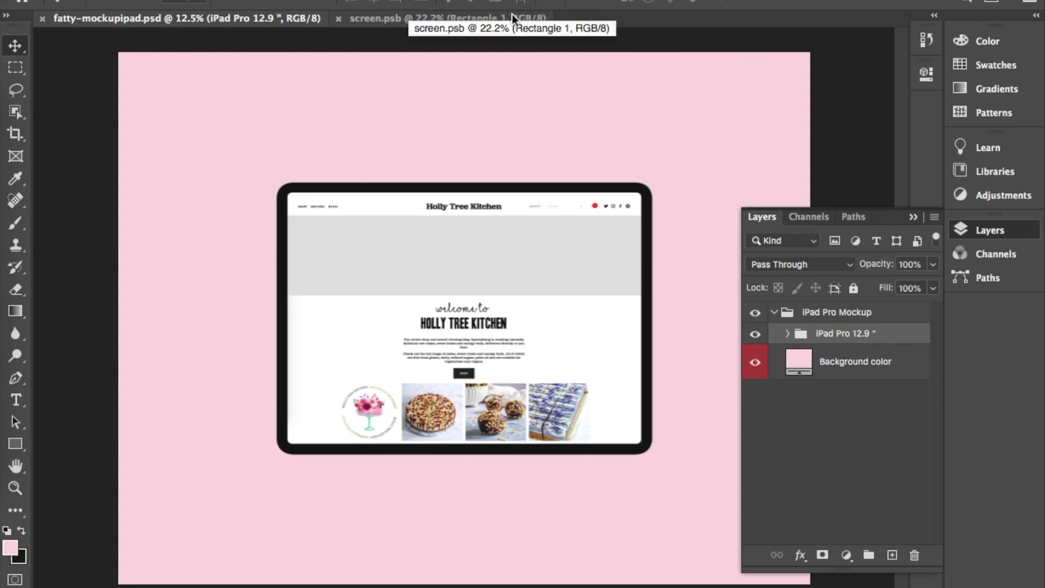
{"action": "left_click", "coordinate": [504, 19]}
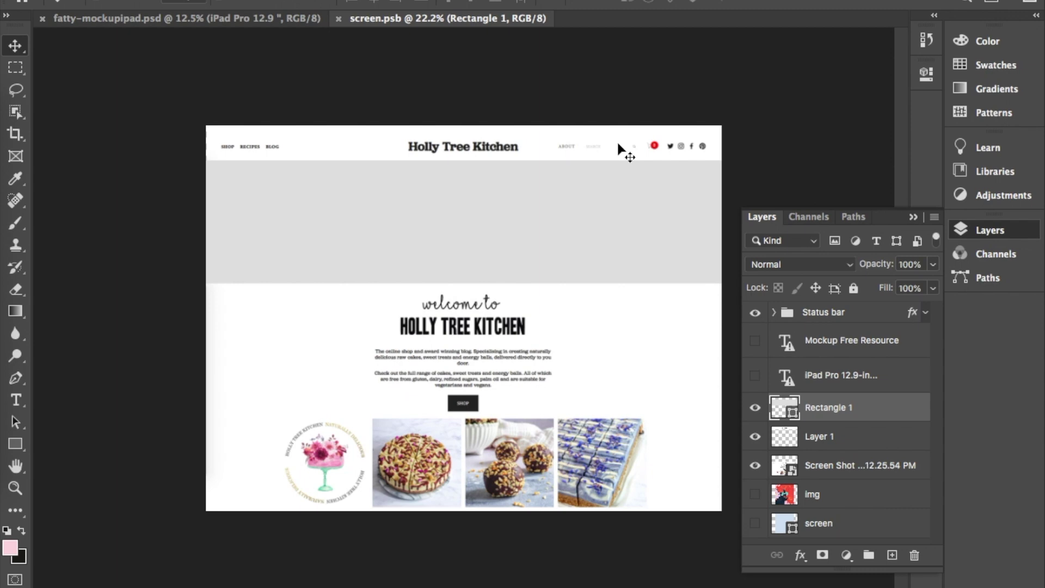
Step: On a new layer, draw a rectangle over the header's About, search and cart items
{"action": "scroll", "coordinate": [621, 150], "scroll_direction": "up", "scroll_amount": 5}
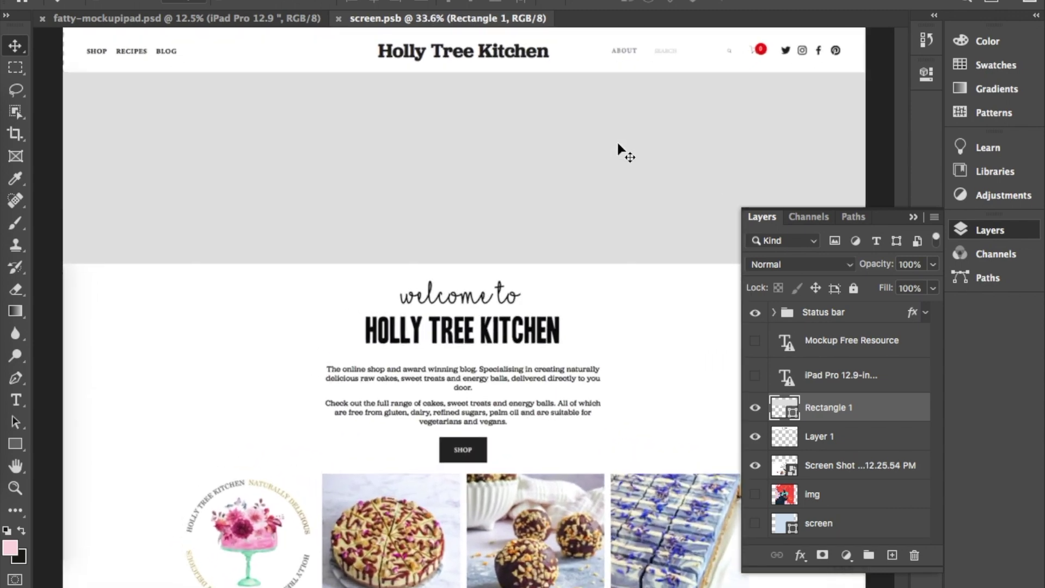
{"action": "scroll", "coordinate": [621, 149], "scroll_direction": "right", "scroll_amount": 3}
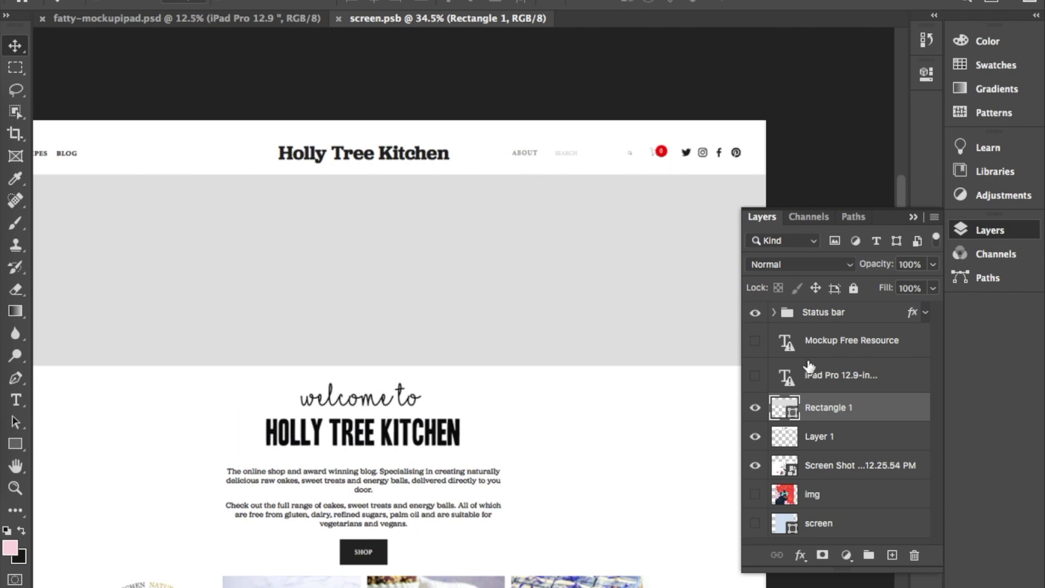
{"action": "left_click", "coordinate": [893, 555]}
{"action": "left_click", "coordinate": [23, 437]}
{"action": "left_click_drag", "start_coordinate": [498, 138], "coordinate": [676, 170]}
Step: Set the rectangle's fill to pure white #ffffff
{"action": "left_click", "coordinate": [689, 163]}
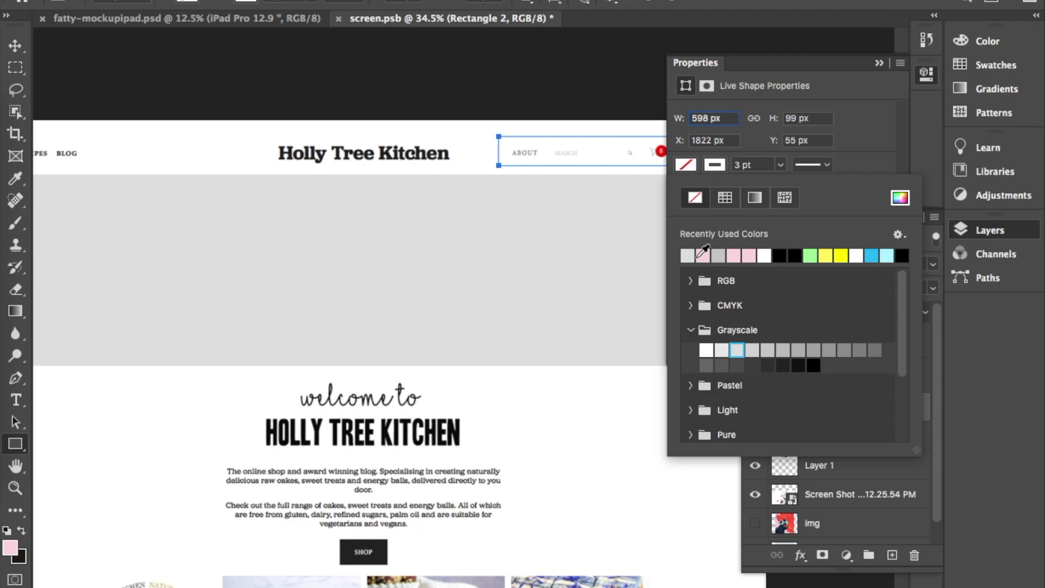
{"action": "left_click", "coordinate": [900, 198]}
{"action": "left_click_drag", "start_coordinate": [601, 111], "coordinate": [586, 81]}
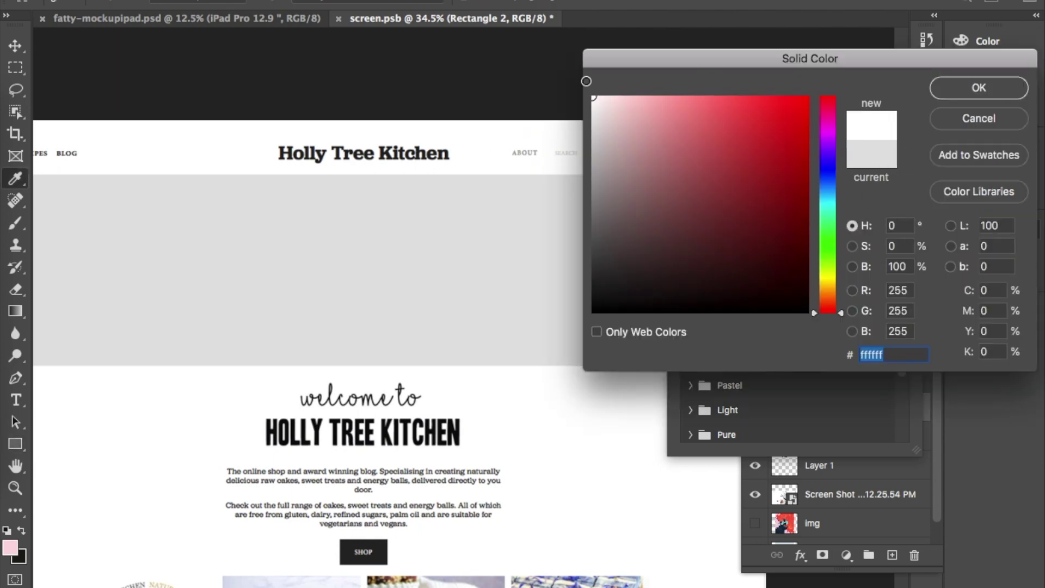
{"action": "left_click", "coordinate": [957, 89]}
{"action": "key", "text": "v"}
{"action": "left_click", "coordinate": [374, 141]}
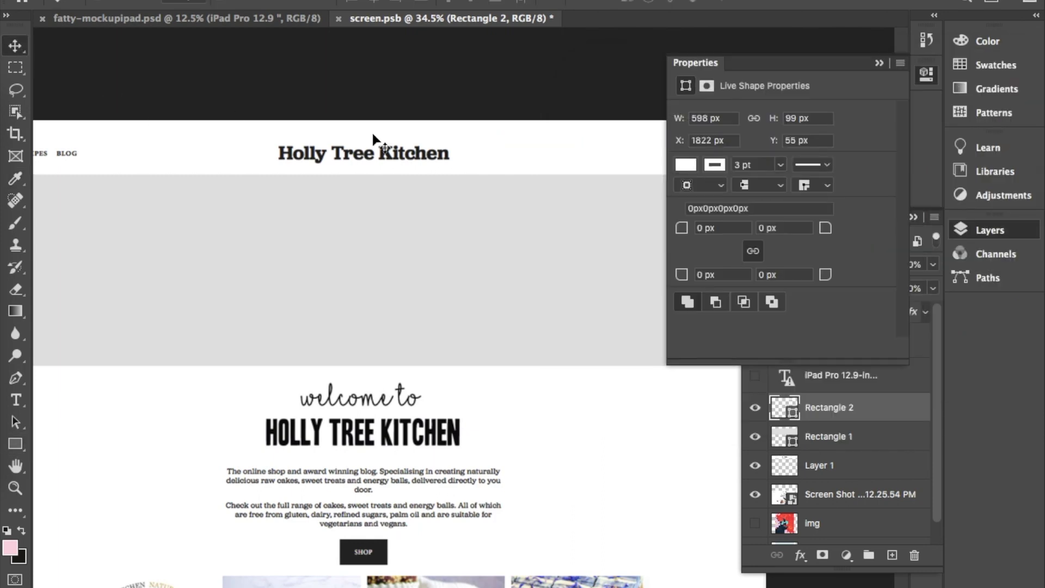
{"action": "left_click", "coordinate": [879, 63]}
{"action": "left_click_drag", "start_coordinate": [570, 256], "coordinate": [499, 184]}
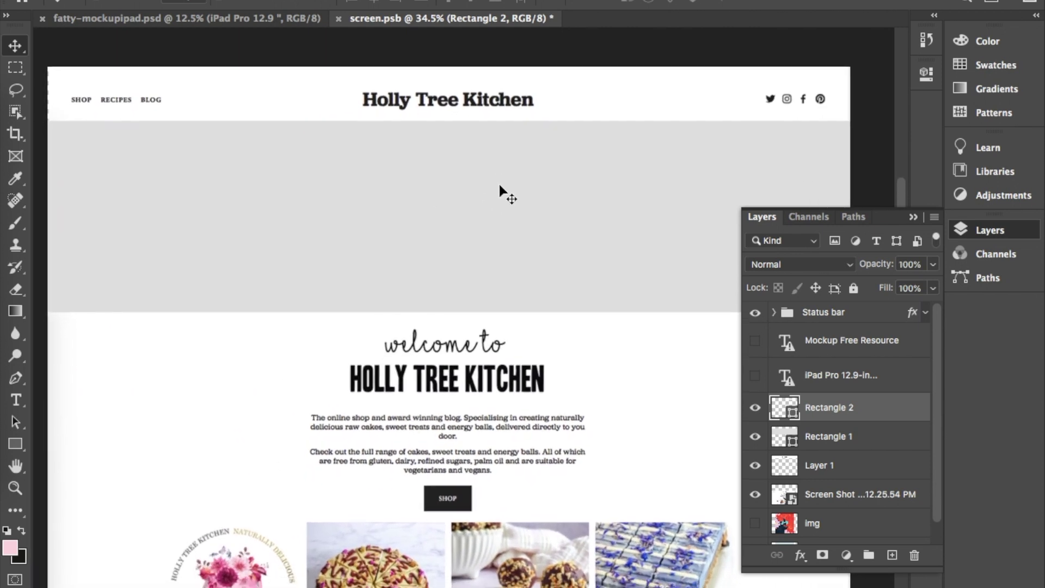
Step: Save the smart object and place fatty-banner-970x250-2.jpg from the Fatty folder onto the webpage
{"action": "key", "text": "ctrl+minus"}
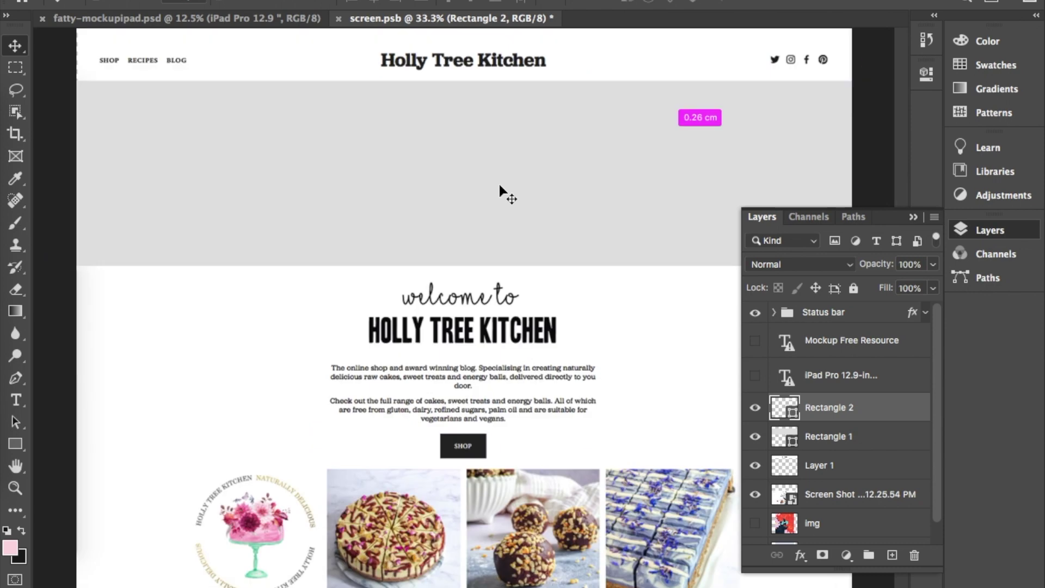
{"action": "key", "text": "ctrl+s"}
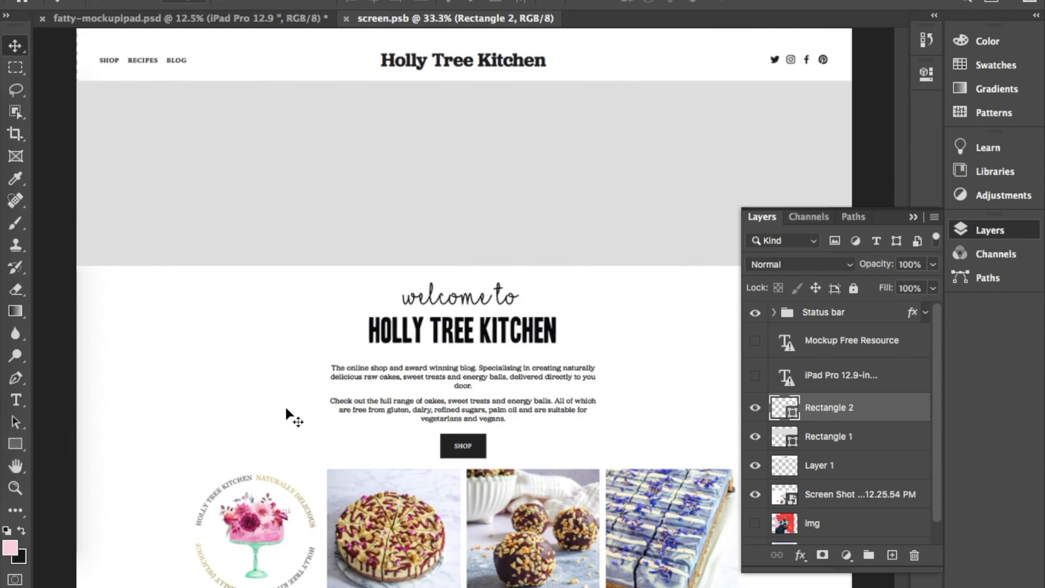
{"action": "key", "text": "ctrl+Up"}
{"action": "left_click", "coordinate": [275, 433]}
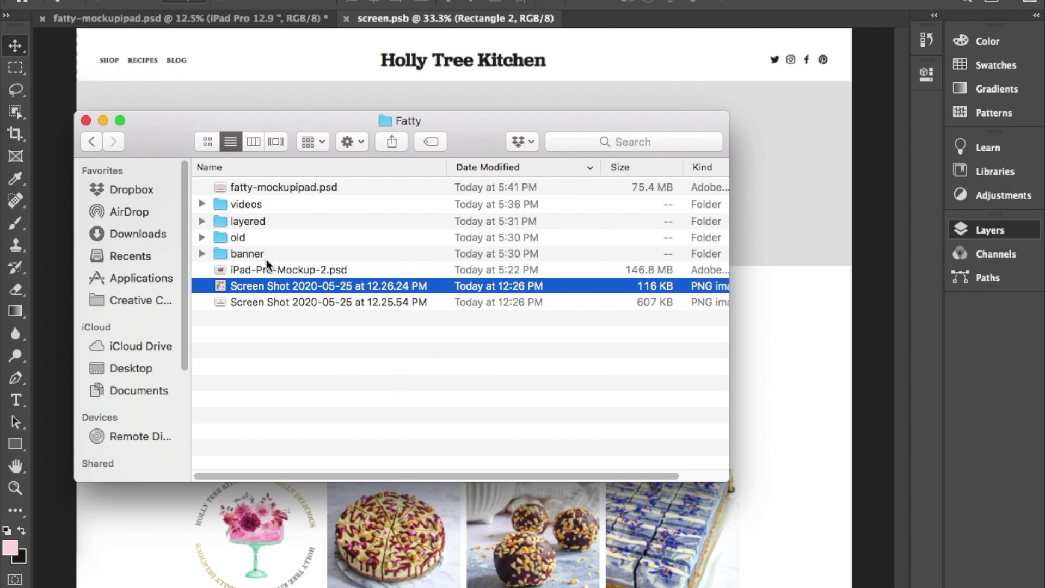
{"action": "left_click", "coordinate": [202, 253]}
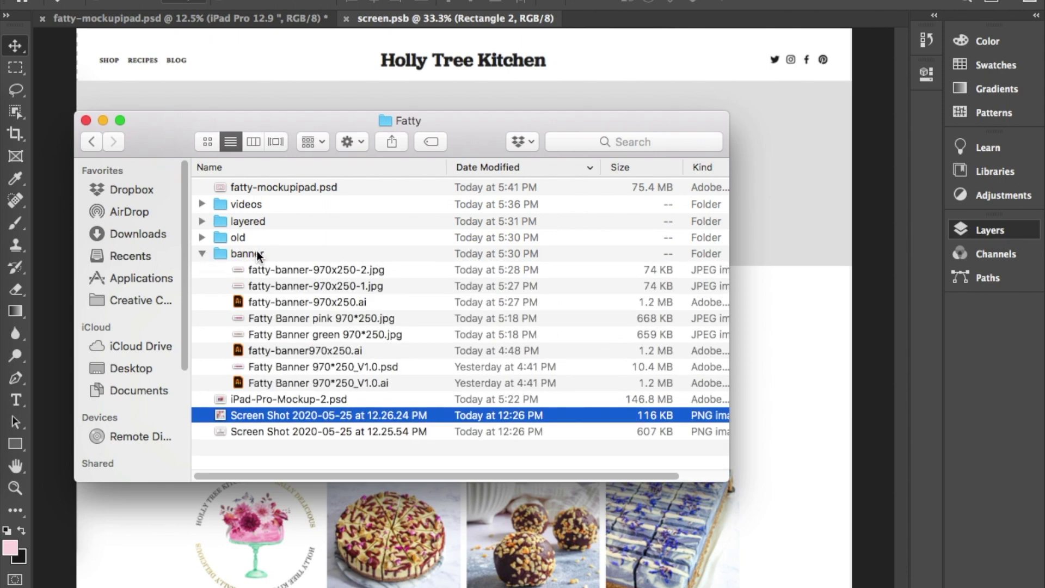
{"action": "left_click_drag", "start_coordinate": [279, 269], "coordinate": [779, 188]}
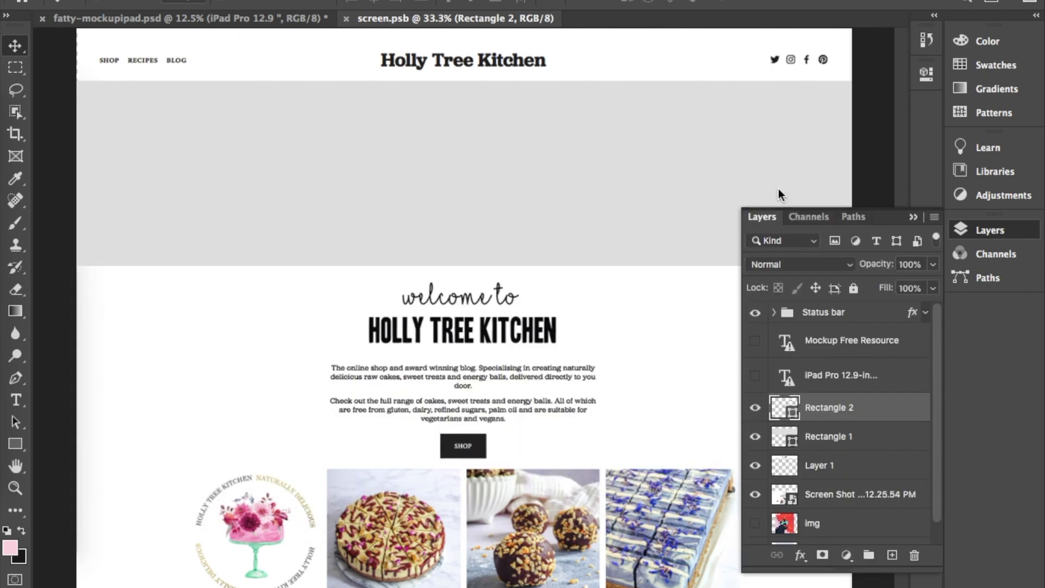
Step: Scale and position the EAT ORGANIC banner over the grey strip under the header
{"action": "left_click_drag", "start_coordinate": [495, 295], "coordinate": [493, 162]}
{"action": "left_click_drag", "start_coordinate": [81, 274], "coordinate": [305, 209]}
{"action": "mouse_move", "coordinate": [520, 174]}
{"action": "left_mouse_down"}
{"action": "mouse_move", "coordinate": [547, 172]}
{"action": "mouse_move", "coordinate": [469, 182]}
{"action": "mouse_move", "coordinate": [533, 165]}
{"action": "left_mouse_up"}
{"action": "left_click_drag", "start_coordinate": [721, 103], "coordinate": [776, 87]}
{"action": "left_click_drag", "start_coordinate": [675, 126], "coordinate": [665, 136]}
{"action": "key", "text": "Return"}
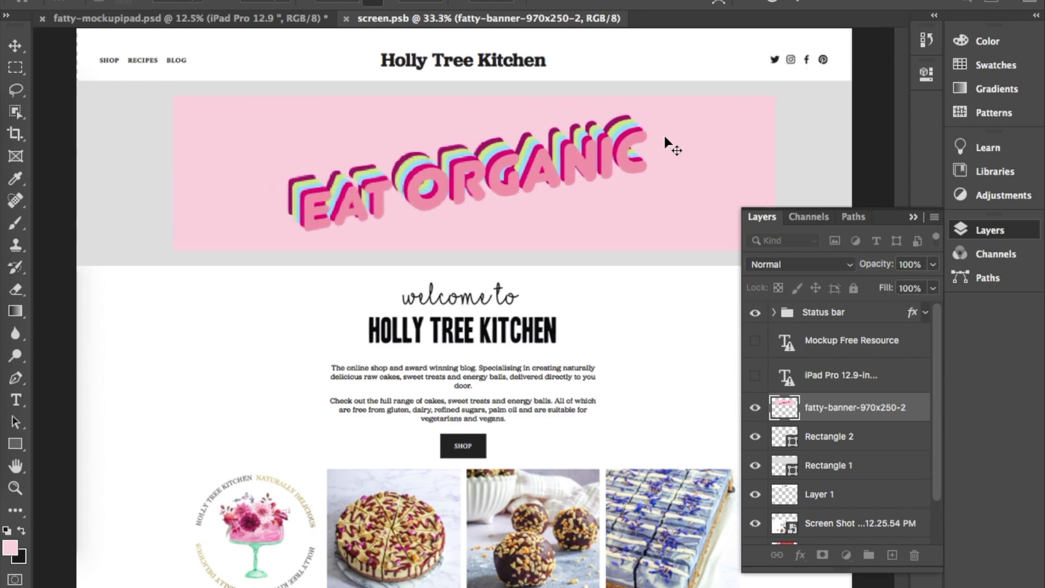
Step: Nudge the banner slightly left, check its spacing guides, and save the page
{"action": "key", "text": "Left"}
{"action": "key", "text": "Left"}
{"action": "key", "text": "Left"}
{"action": "key", "text": "Left"}
{"action": "key", "text": "Left"}
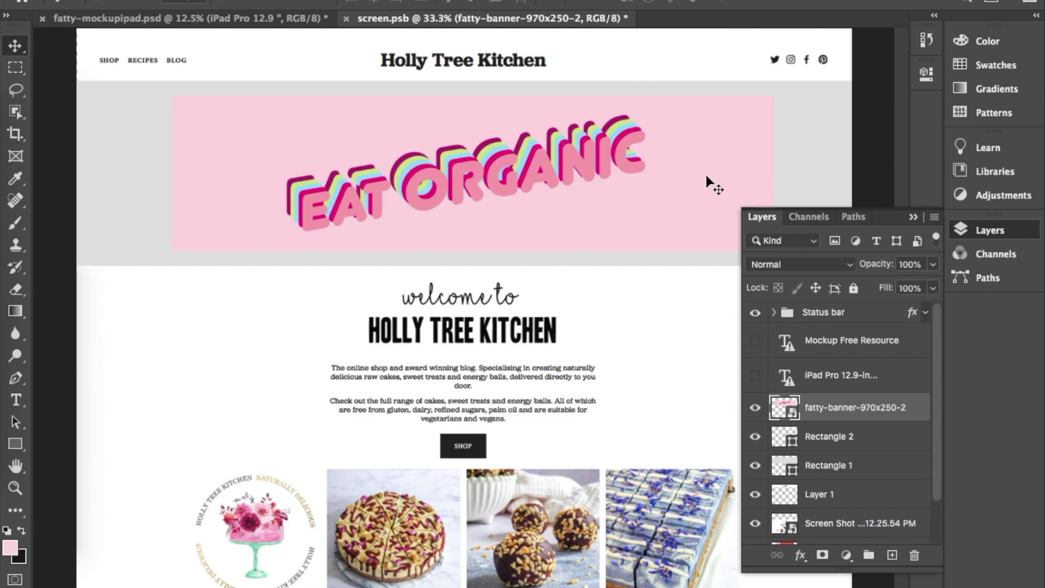
{"action": "key", "text": "Left"}
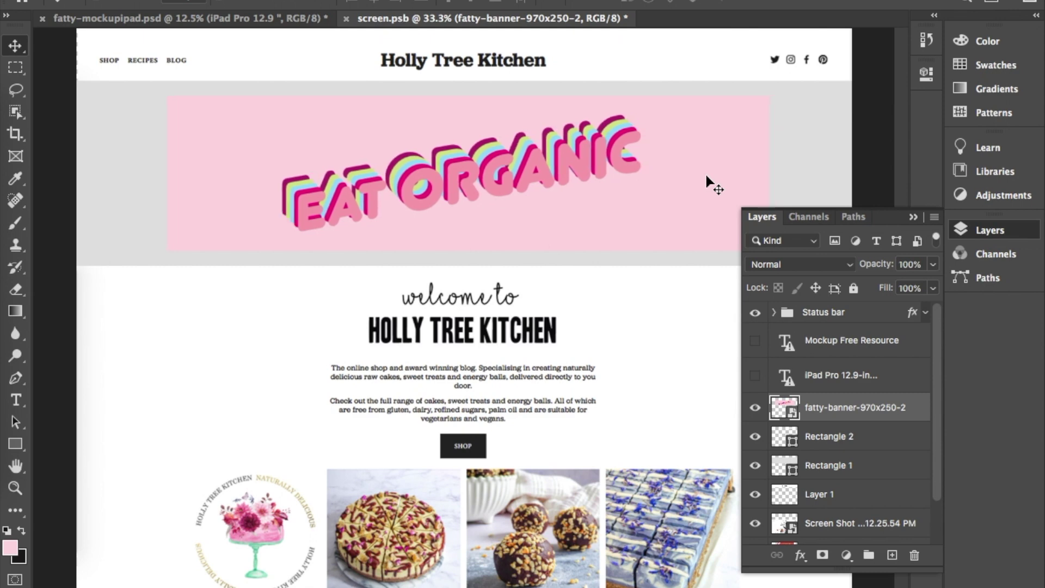
{"action": "key", "text": "super"}
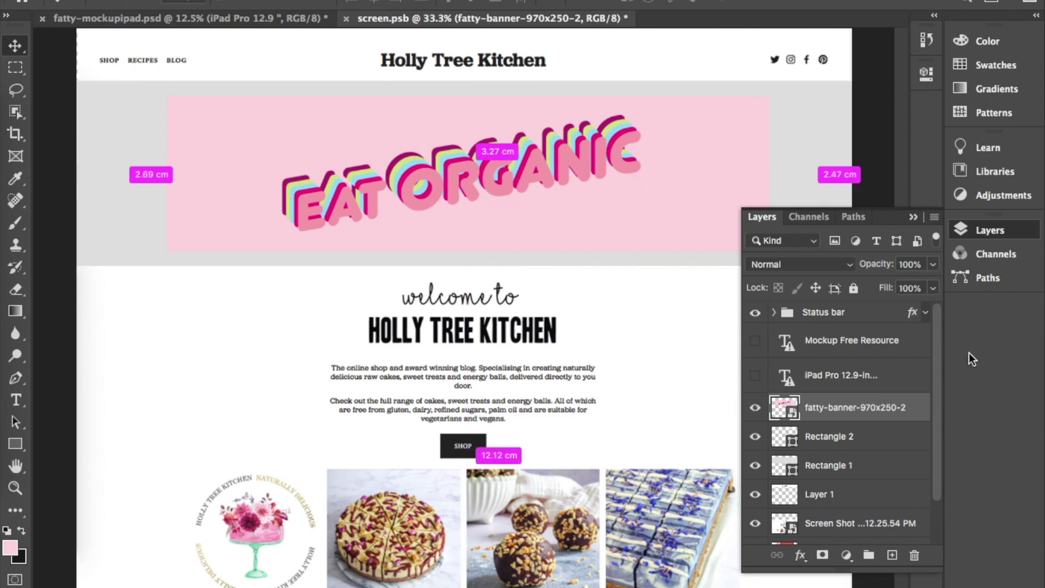
{"action": "key", "text": "super+s"}
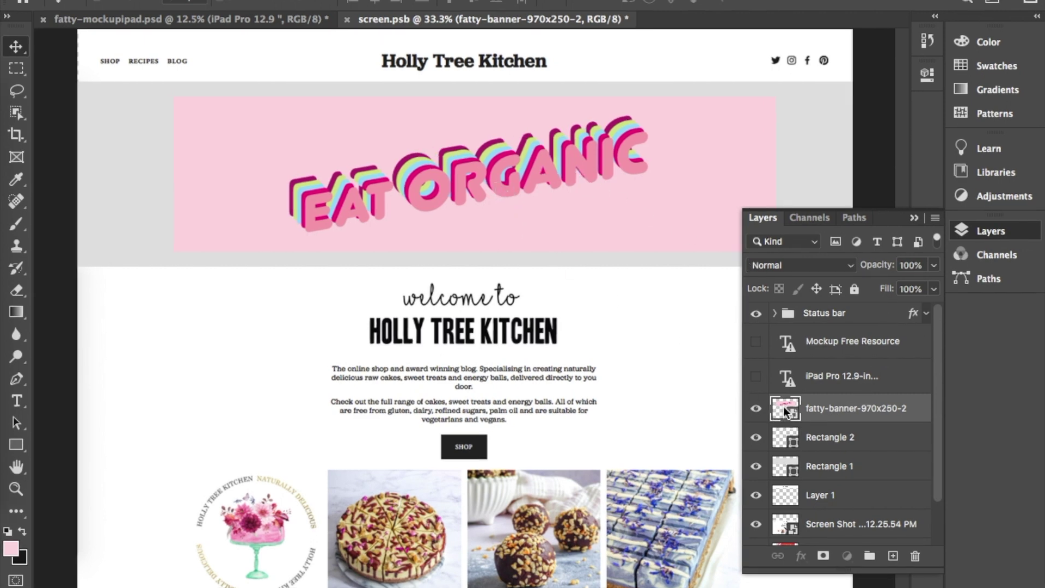
Step: Convert the banner layer to a smart object and open its contents
{"action": "right_click", "coordinate": [826, 410]}
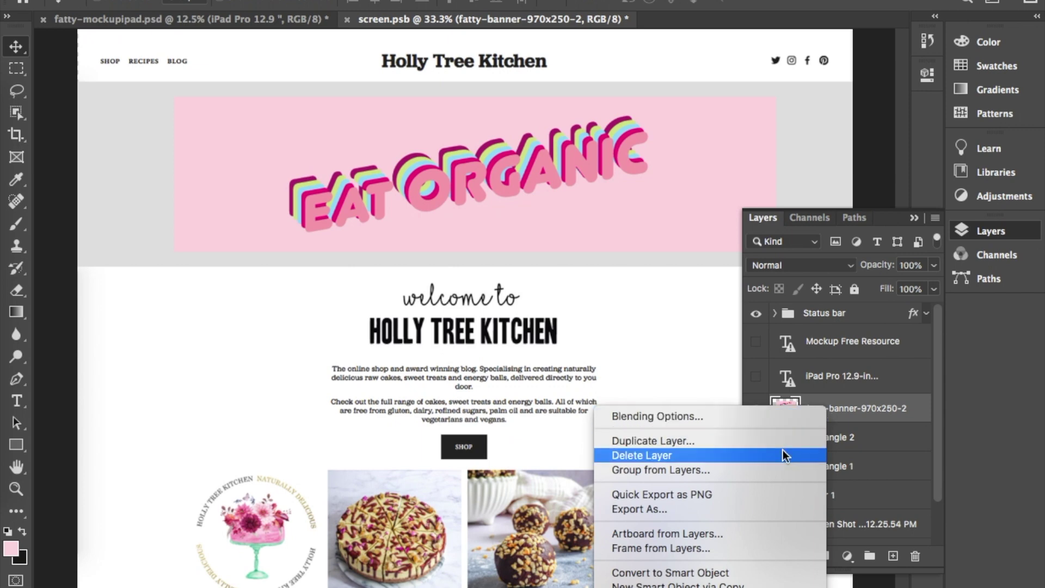
{"action": "left_click", "coordinate": [795, 572]}
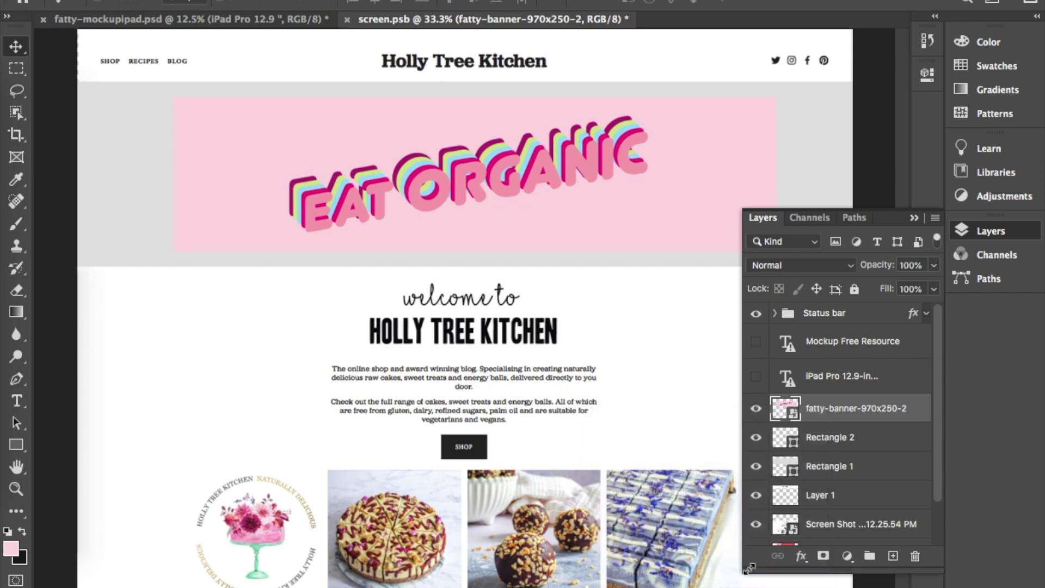
{"action": "double_click", "coordinate": [788, 413]}
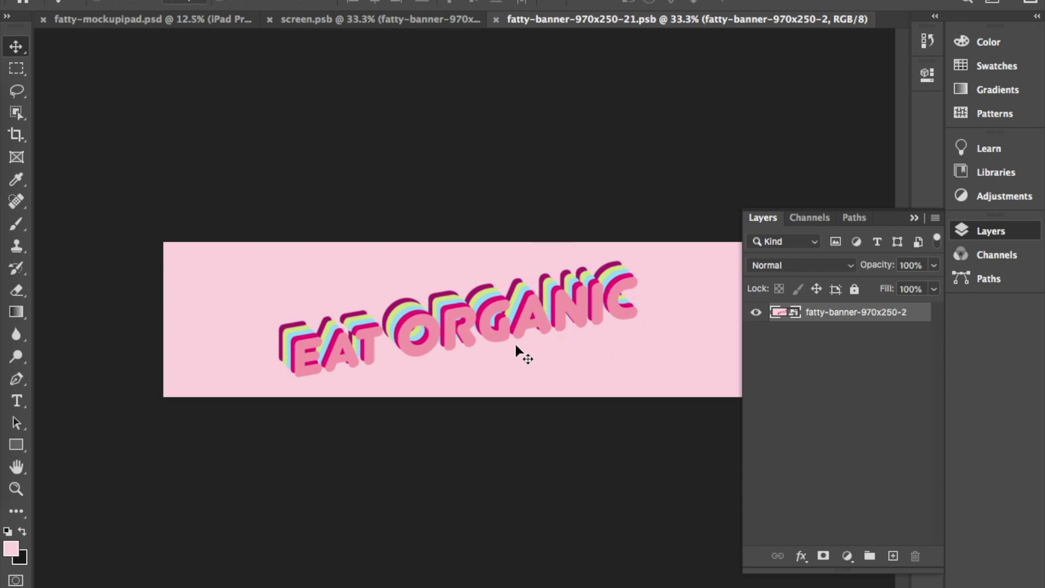
Step: Place fatty-banner-970x250-1.jpg (EAT BETTER!!) into the banner smart object and save it
{"action": "left_click", "coordinate": [7, 451]}
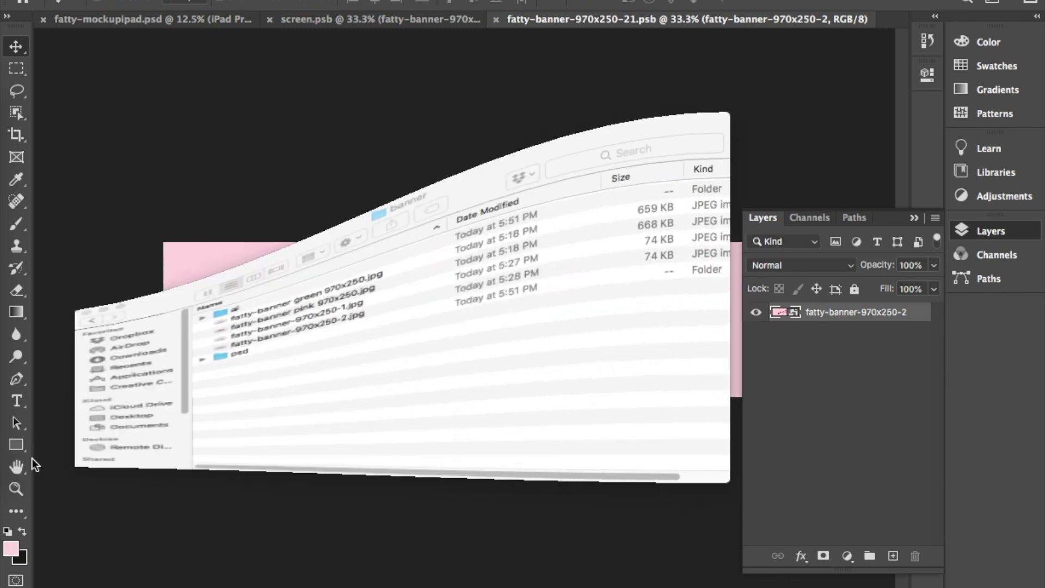
{"action": "left_click", "coordinate": [336, 205]}
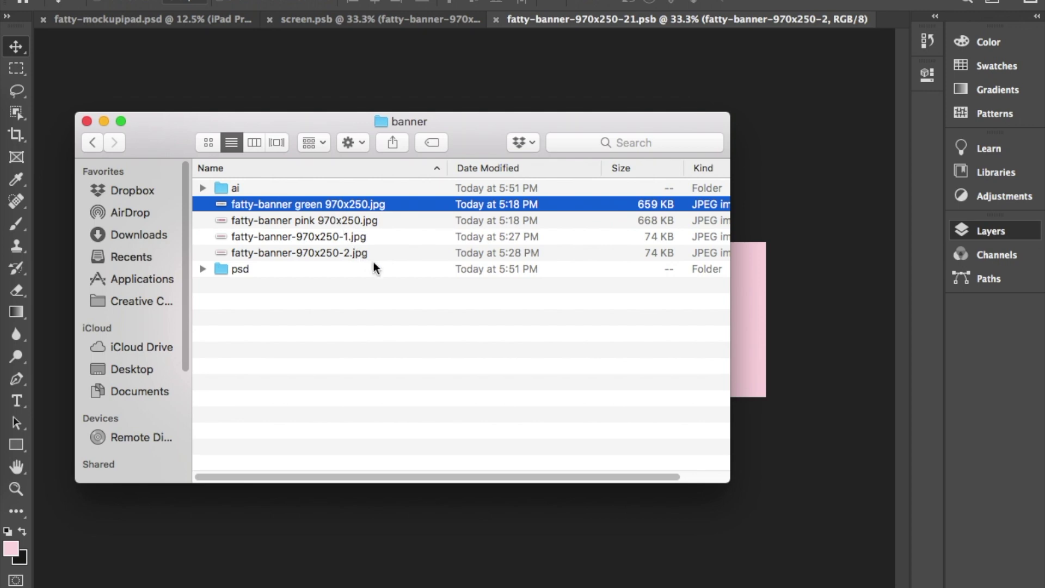
{"action": "left_click", "coordinate": [361, 236]}
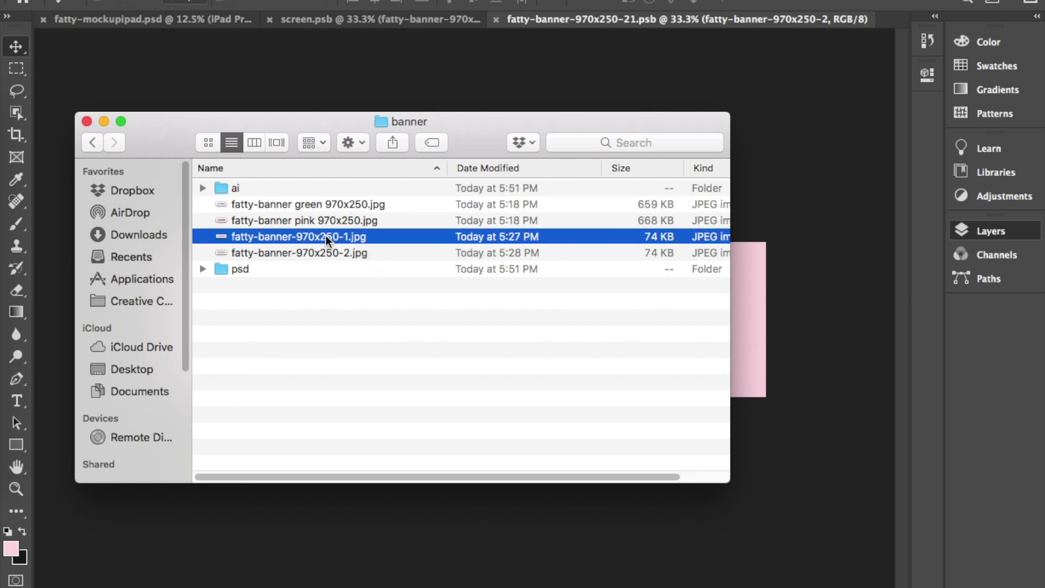
{"action": "left_click_drag", "start_coordinate": [327, 236], "coordinate": [796, 326]}
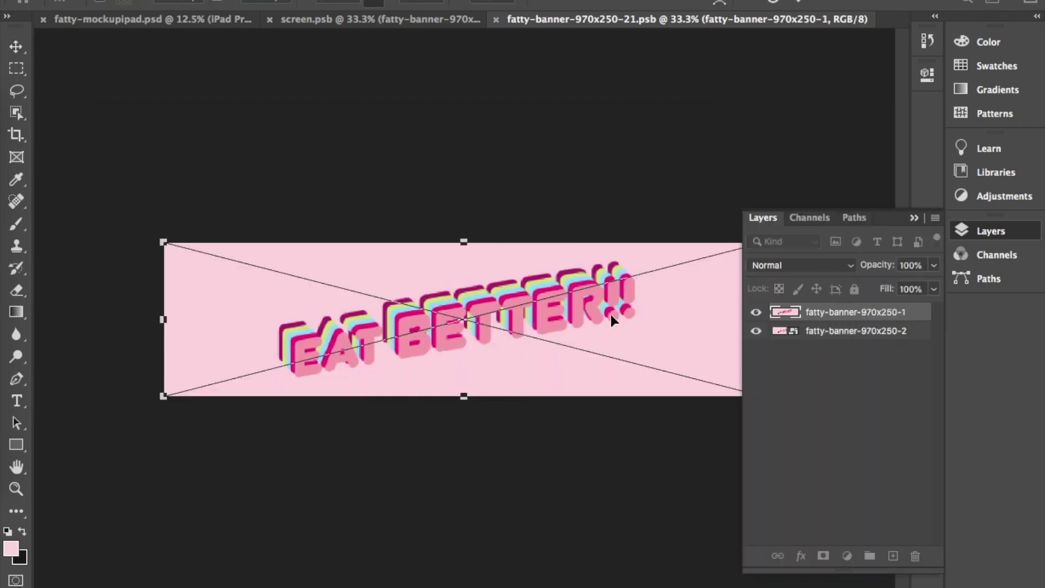
{"action": "key", "text": "Return"}
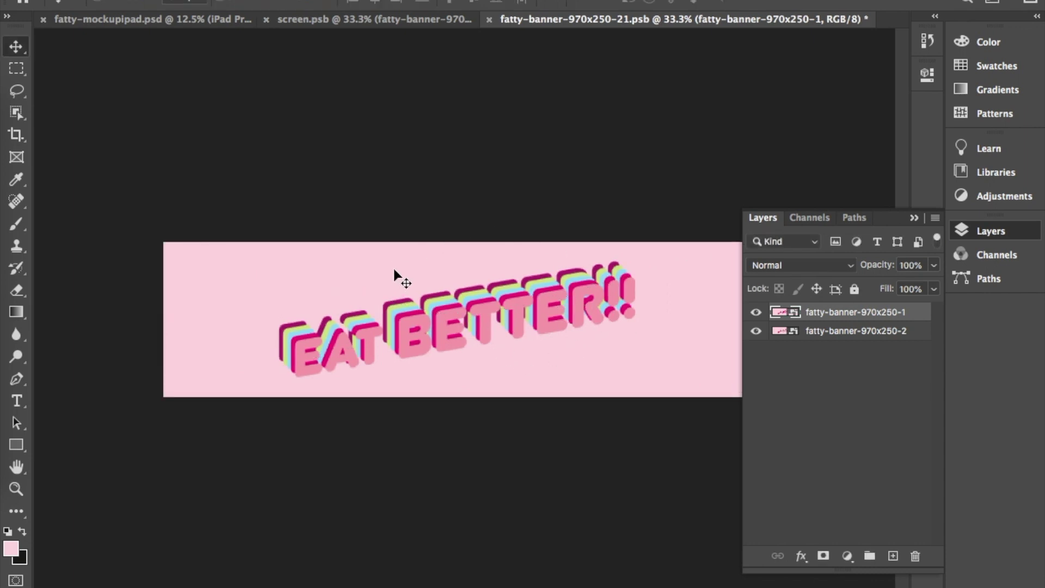
{"action": "key", "text": "super+s"}
{"action": "left_click", "coordinate": [351, 22]}
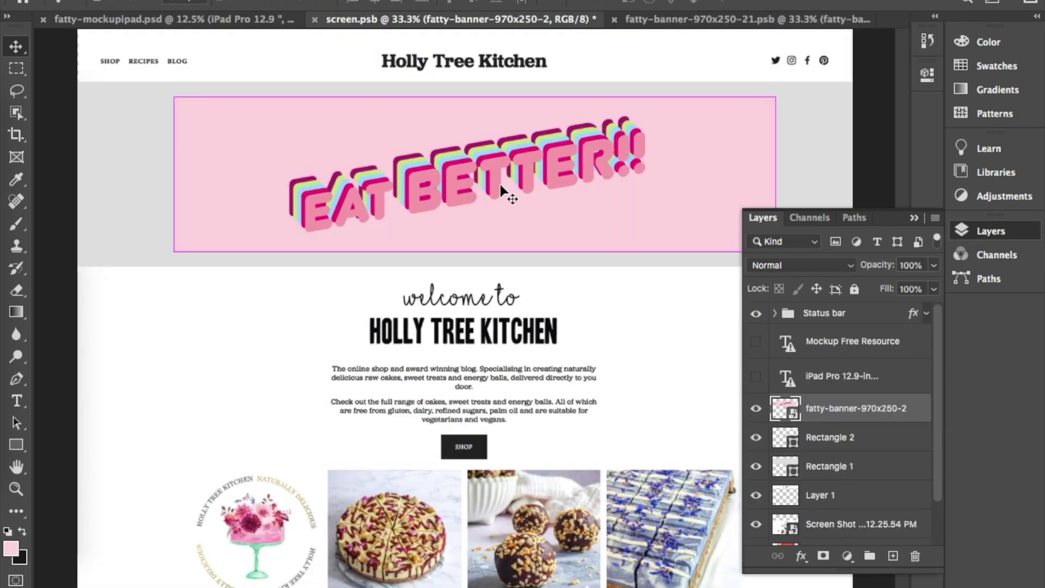
Step: Save screen.psb, then export the iPad mockup via Save for Web as fatty-mockupipad-2.jpg, replacing the existing file
{"action": "key", "text": "super+s"}
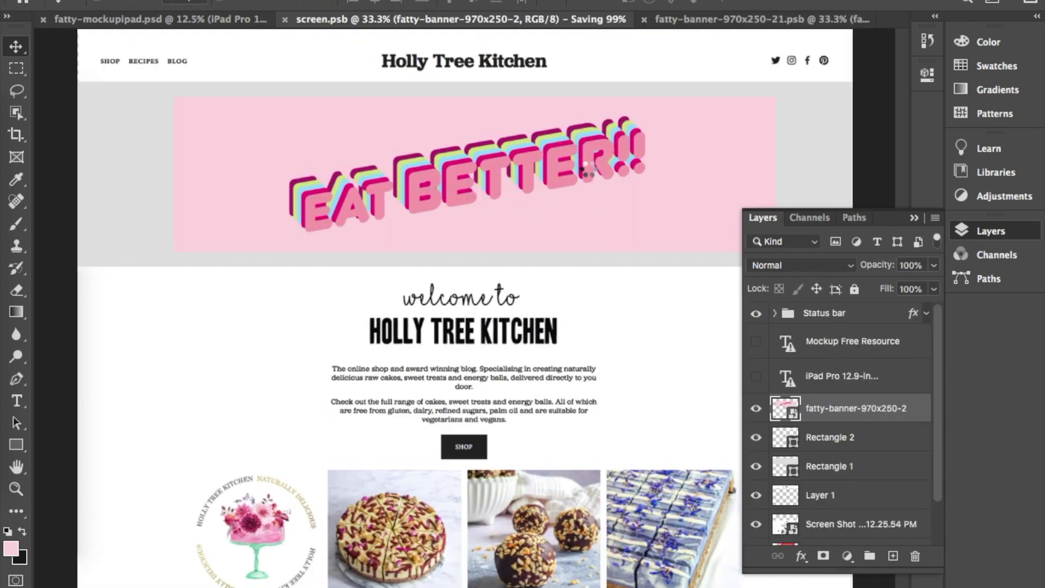
{"action": "left_click", "coordinate": [221, 22]}
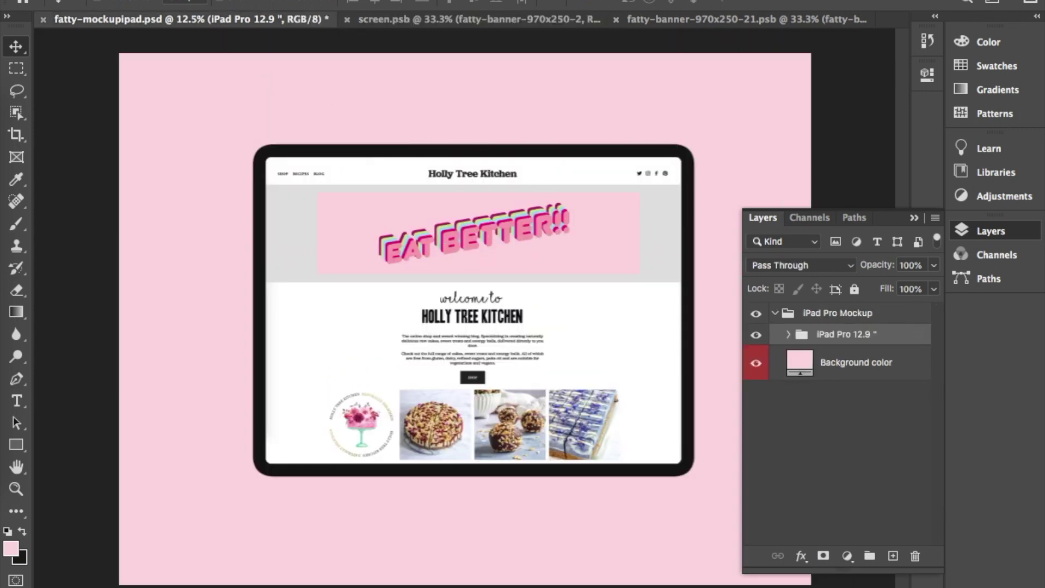
{"action": "left_click", "coordinate": [95, 0]}
{"action": "mouse_move", "coordinate": [180, 188]}
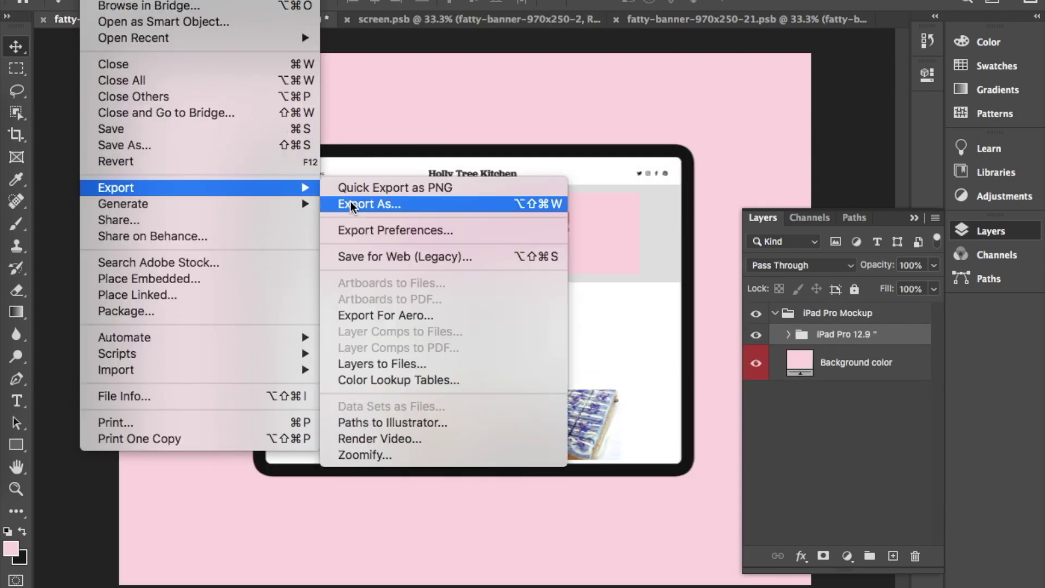
{"action": "left_click", "coordinate": [383, 257]}
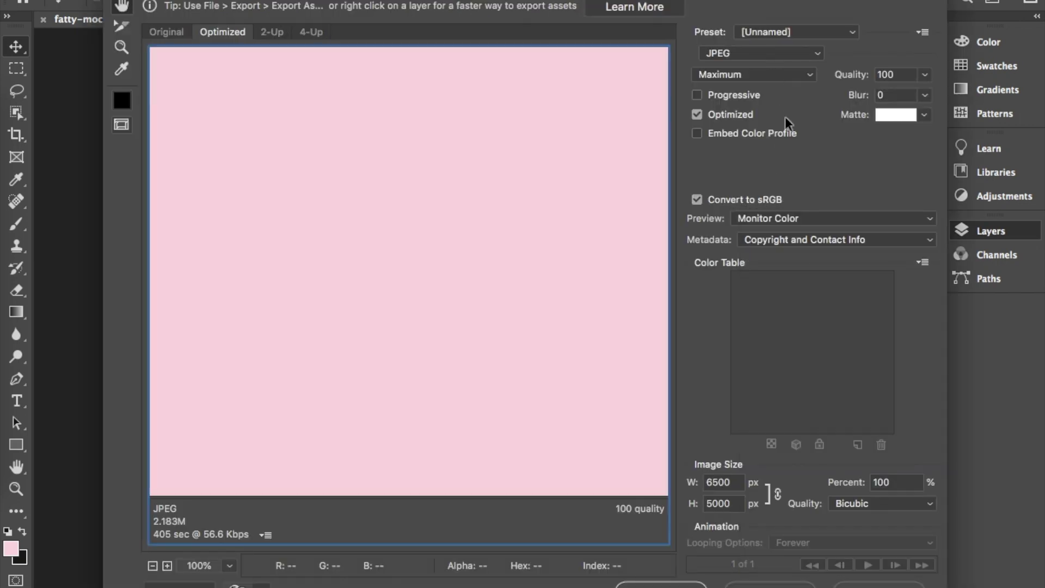
{"action": "left_click", "coordinate": [661, 584]}
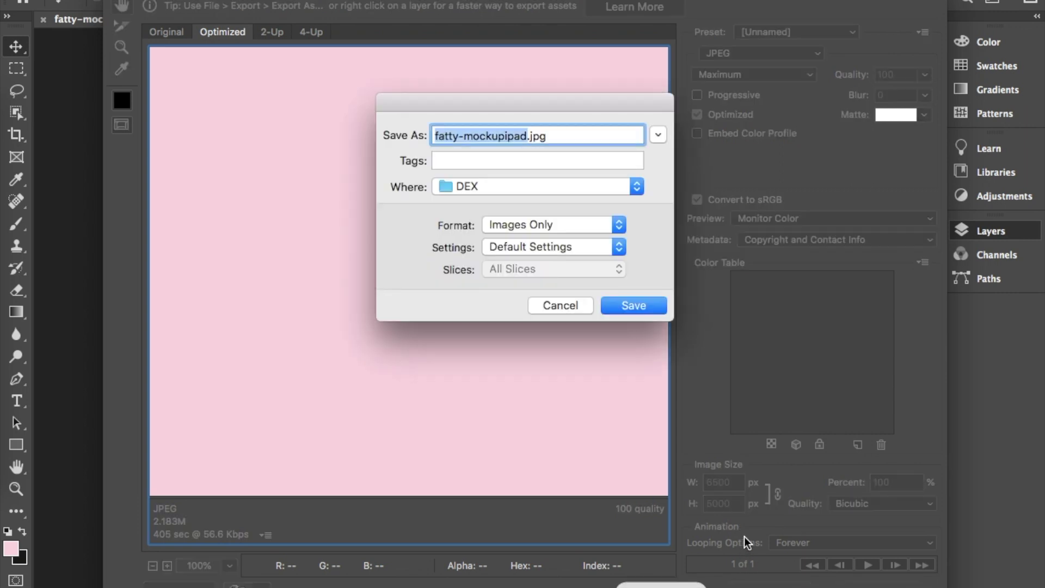
{"action": "key", "text": "Right"}
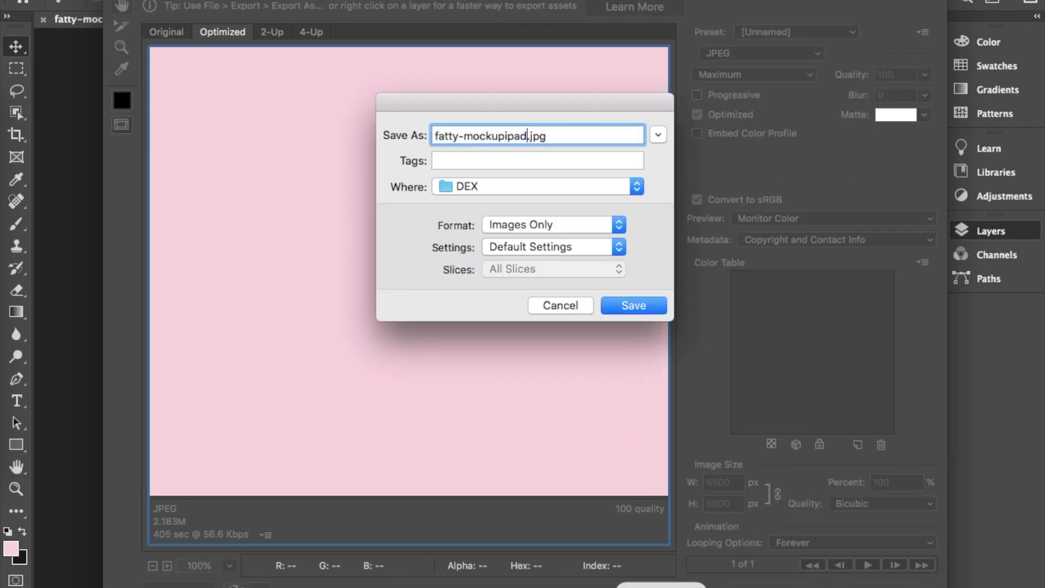
{"action": "type", "text": "-2"}
{"action": "key", "text": "Return"}
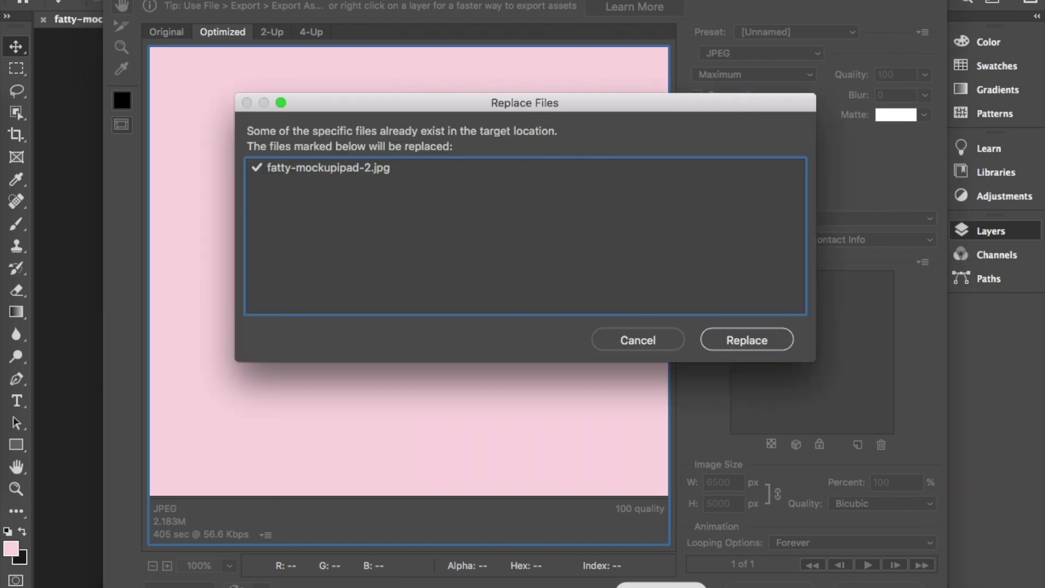
{"action": "left_click", "coordinate": [736, 343]}
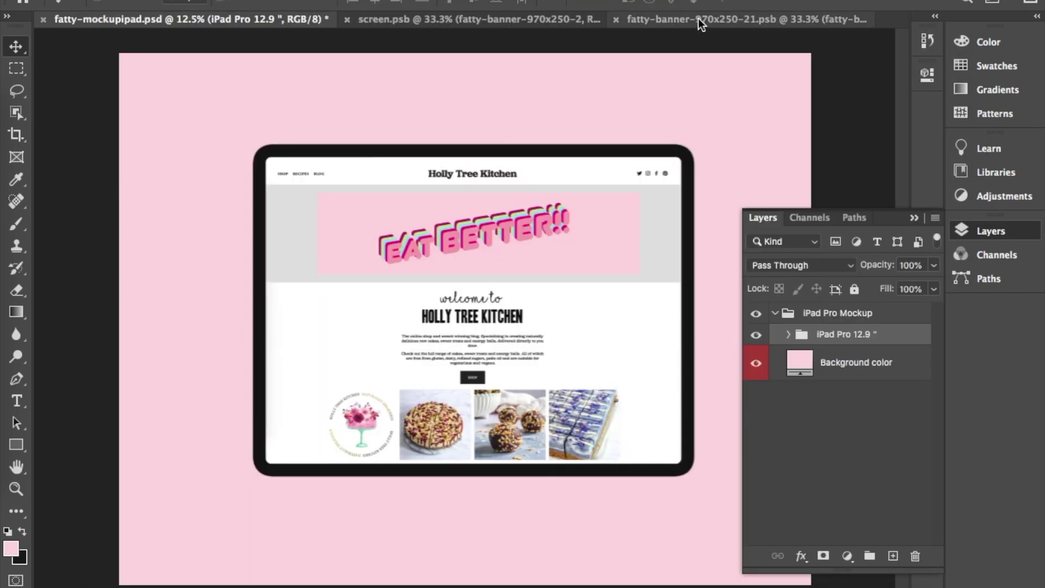
Step: Place fatty-banner pink 970x250.jpg into the banner document, stretch it to fill the banner, and save
{"action": "left_click", "coordinate": [702, 22]}
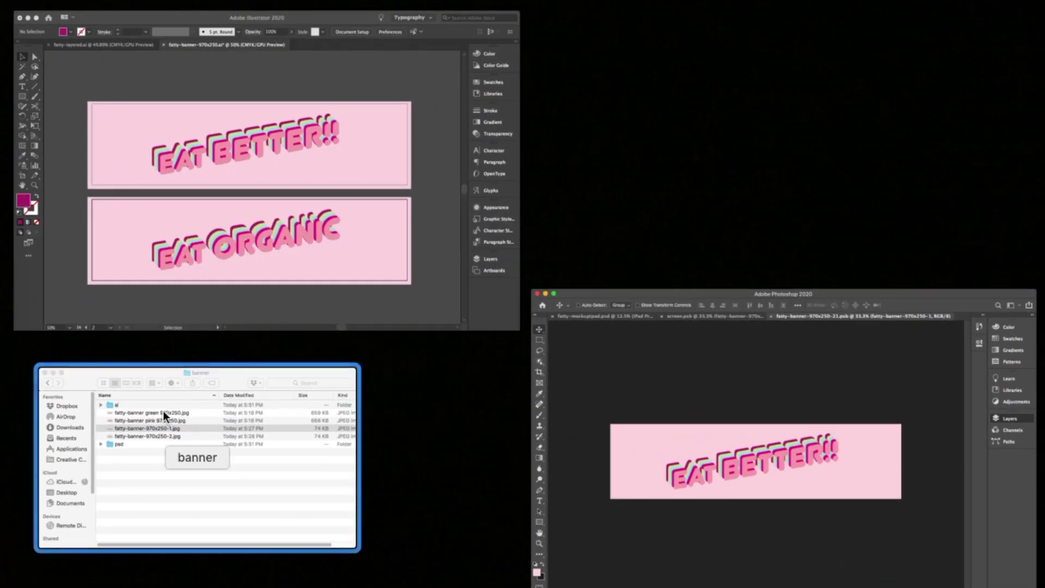
{"action": "left_click_drag", "start_coordinate": [198, 369], "coordinate": [402, 121]}
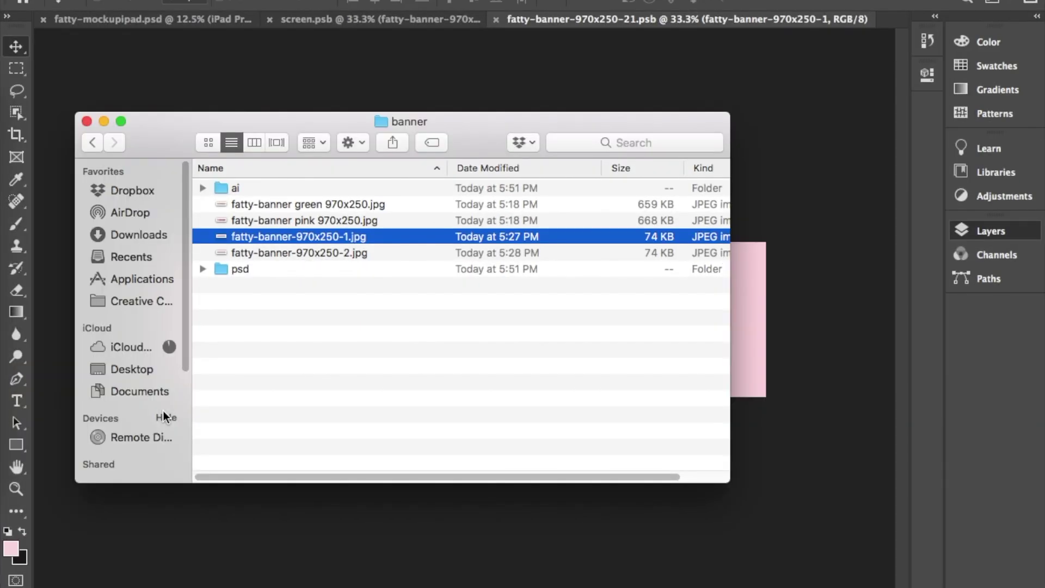
{"action": "left_click", "coordinate": [358, 221]}
{"action": "left_click_drag", "start_coordinate": [354, 223], "coordinate": [780, 294]}
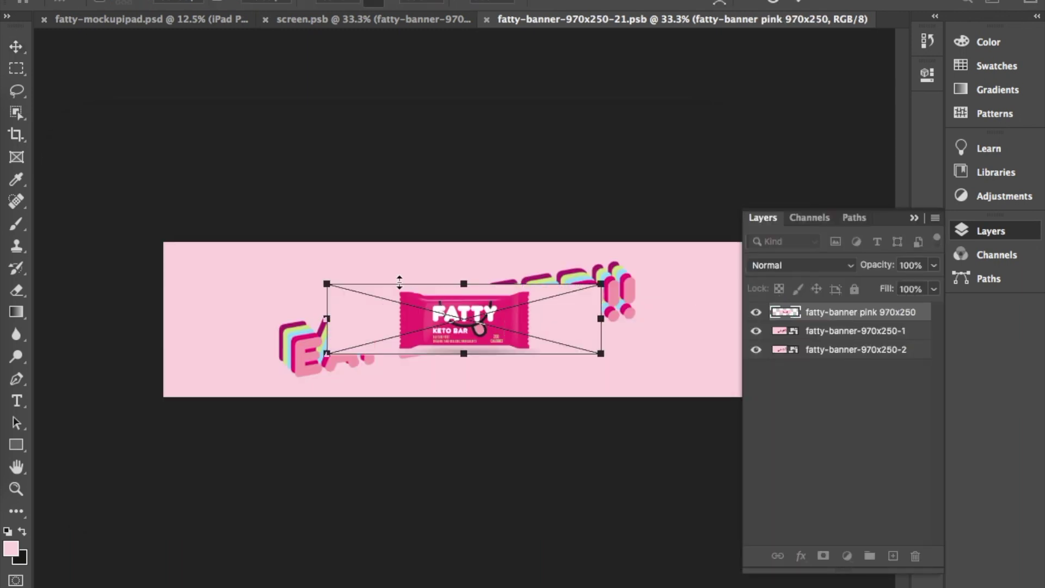
{"action": "left_click_drag", "start_coordinate": [327, 283], "coordinate": [163, 241]}
{"action": "left_click_drag", "start_coordinate": [601, 354], "coordinate": [773, 358]}
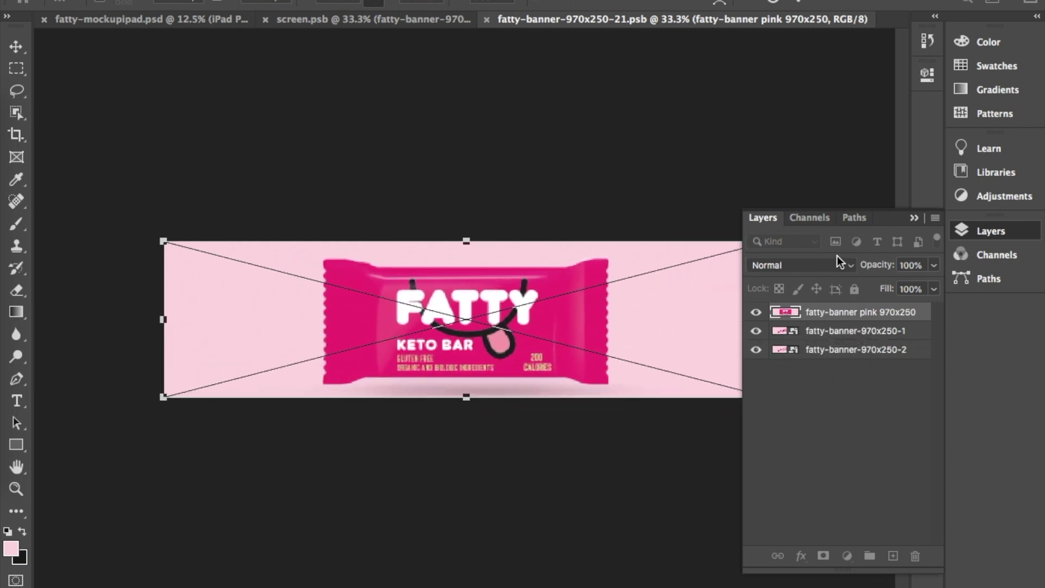
{"action": "left_click", "coordinate": [914, 218]}
{"action": "left_click_drag", "start_coordinate": [766, 313], "coordinate": [760, 314]}
{"action": "key", "text": "Return"}
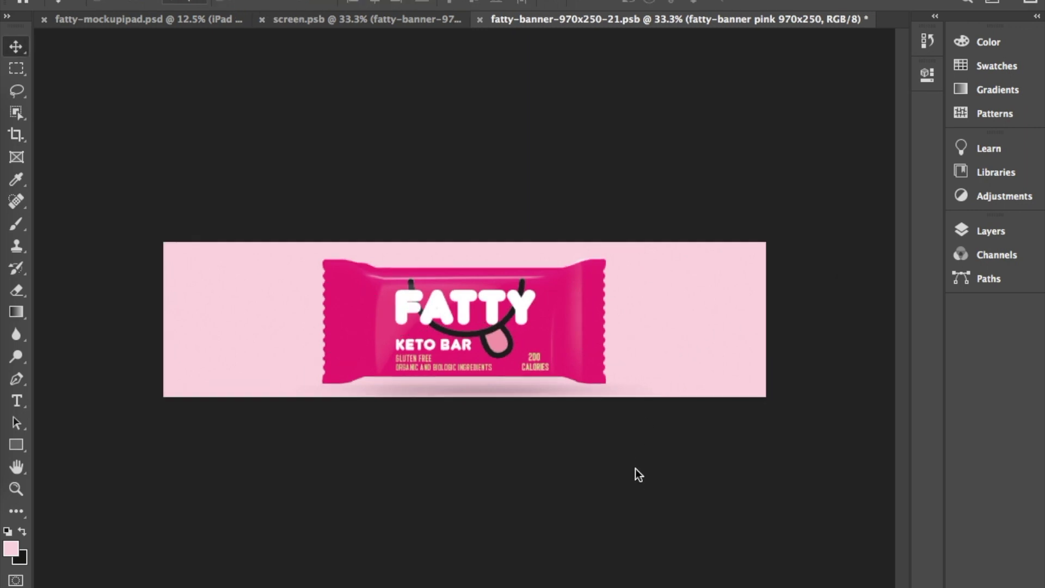
{"action": "key", "text": "ctrl+s"}
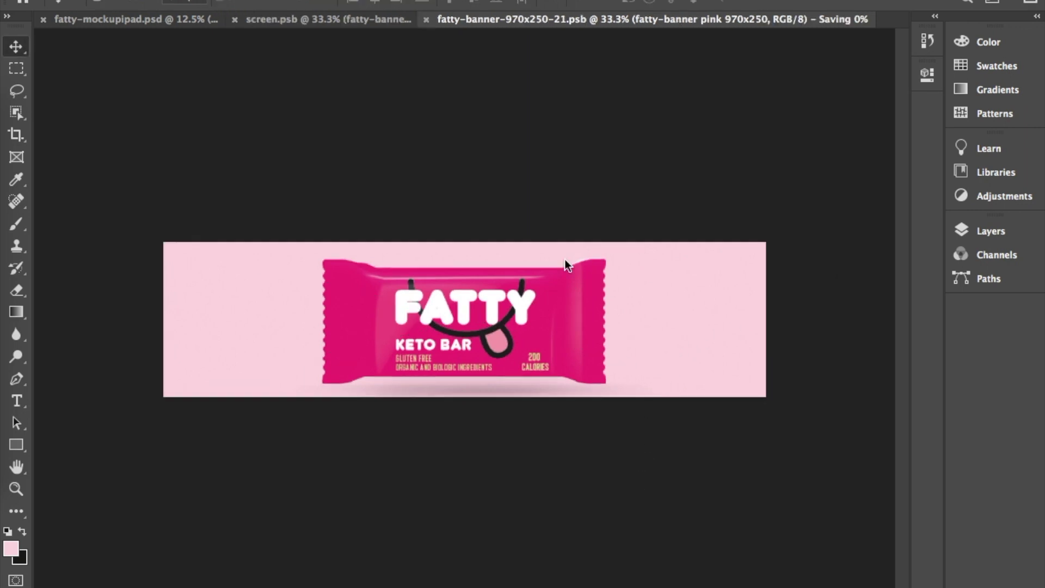
Step: Save the page mockup with the FATTY KETO BAR banner
{"action": "left_click", "coordinate": [326, 19]}
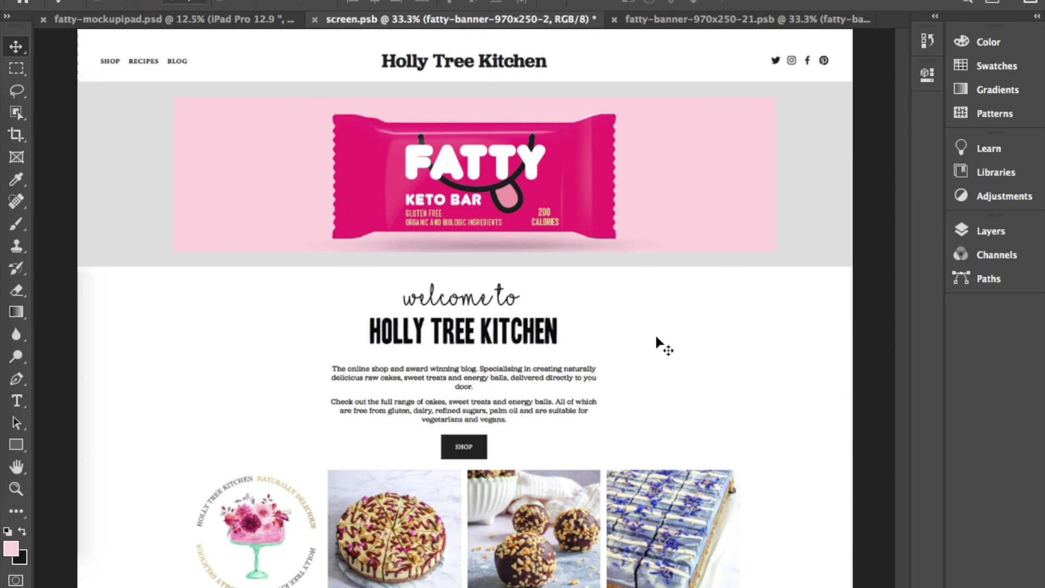
{"action": "key", "text": "ctrl+s"}
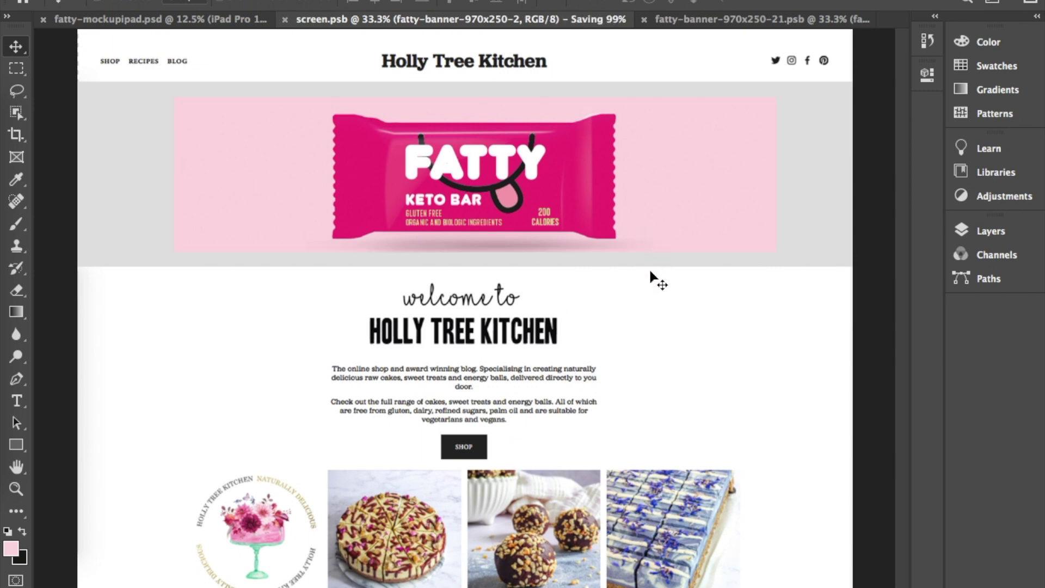
{"action": "left_click", "coordinate": [220, 18]}
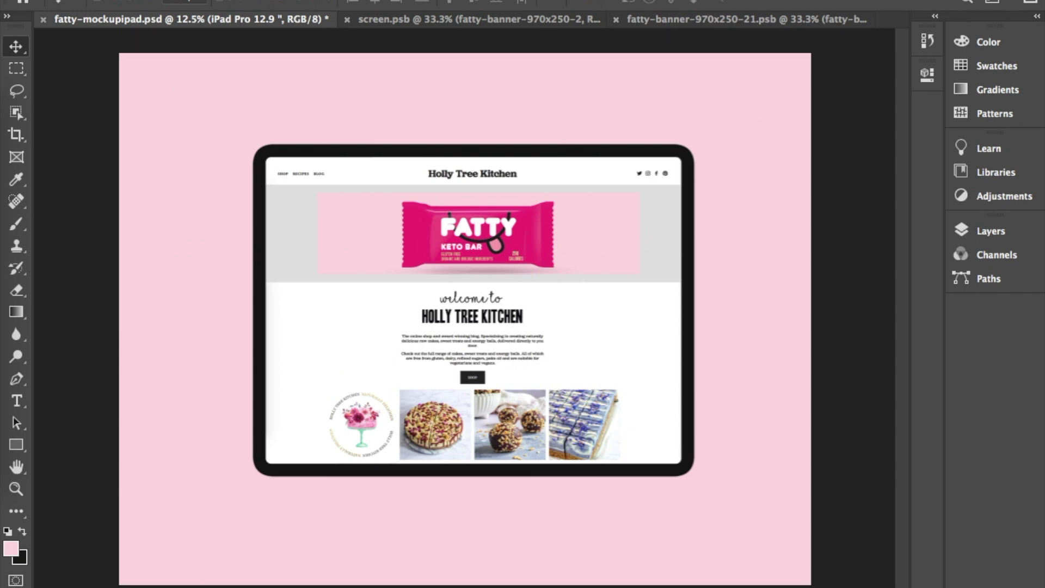
Step: Export the iPad mockup via Save for Web (Legacy) as fatty-mockupipad-3.jpg
{"action": "left_click", "coordinate": [100, 1]}
{"action": "mouse_move", "coordinate": [283, 188]}
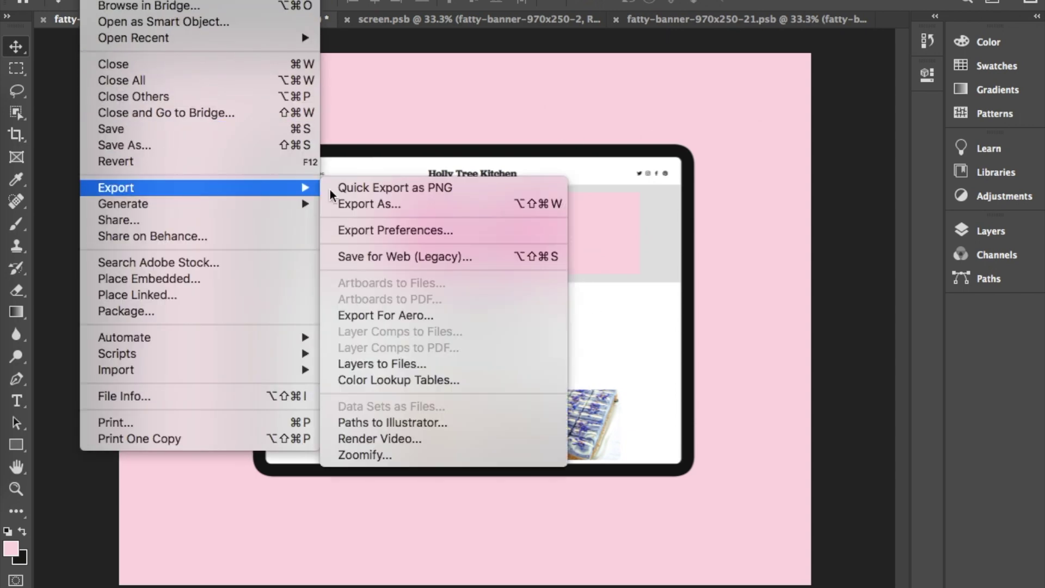
{"action": "left_click", "coordinate": [417, 256]}
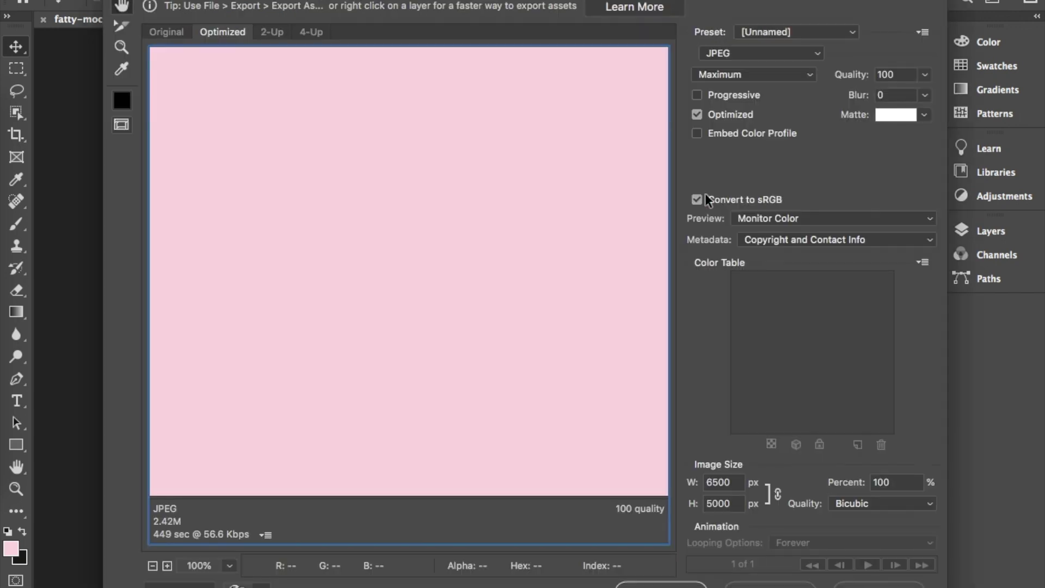
{"action": "key", "text": "ctrl+alt+shift+s"}
{"action": "left_click", "coordinate": [671, 584]}
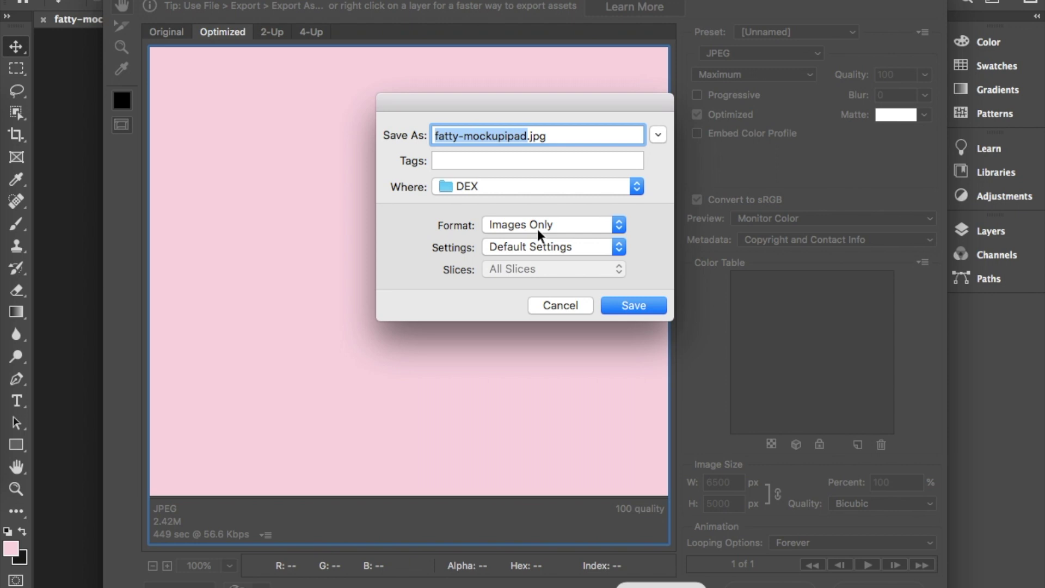
{"action": "key", "text": "Right"}
{"action": "type", "text": "-3"}
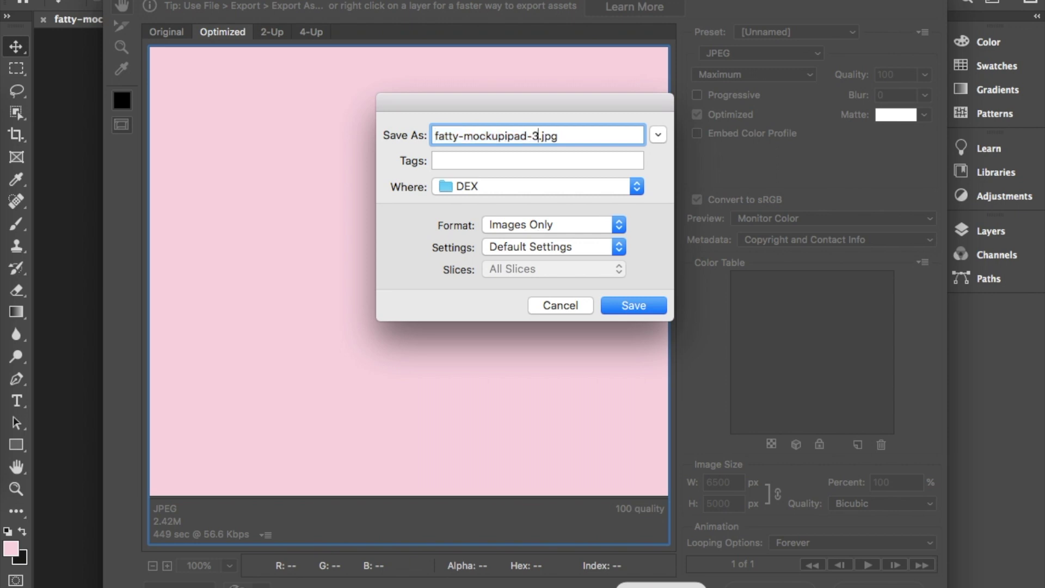
{"action": "key", "text": "Return"}
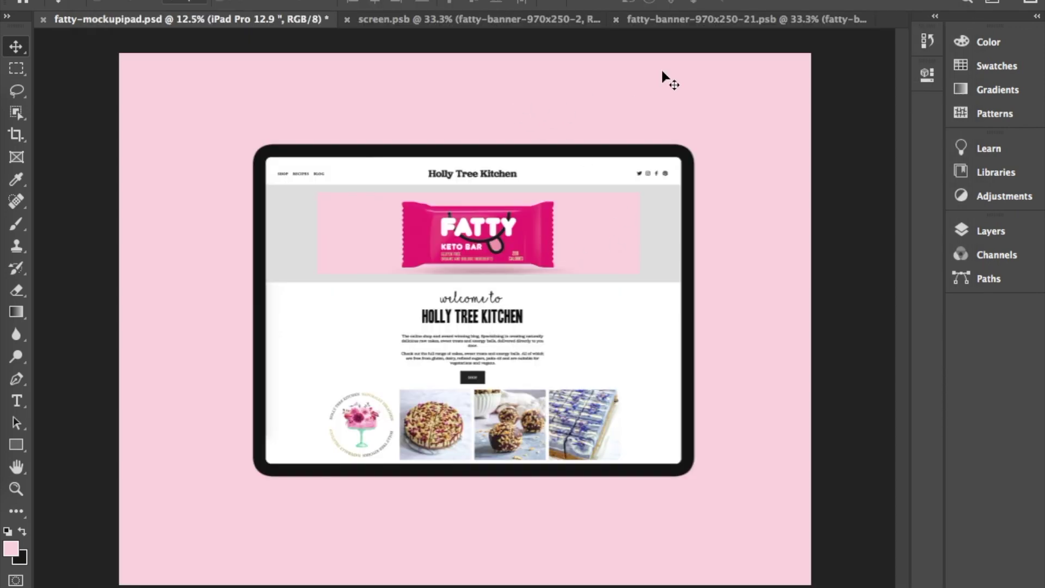
{"action": "left_click", "coordinate": [711, 19]}
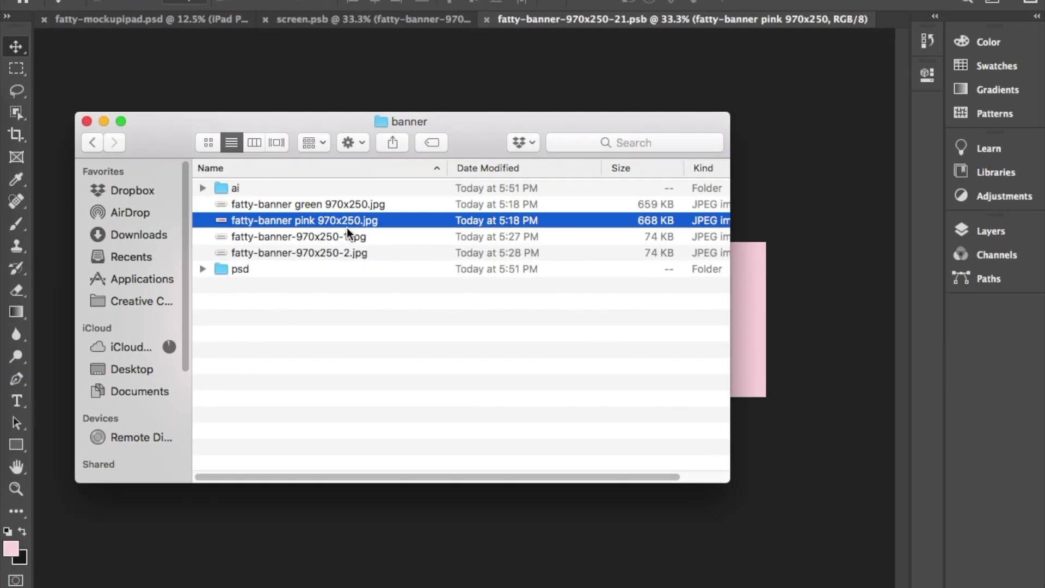
Step: Place the green FATTY bar image on the banner, scaled to cover the pink bar
{"action": "left_click", "coordinate": [342, 207]}
{"action": "left_click_drag", "start_coordinate": [336, 205], "coordinate": [805, 276]}
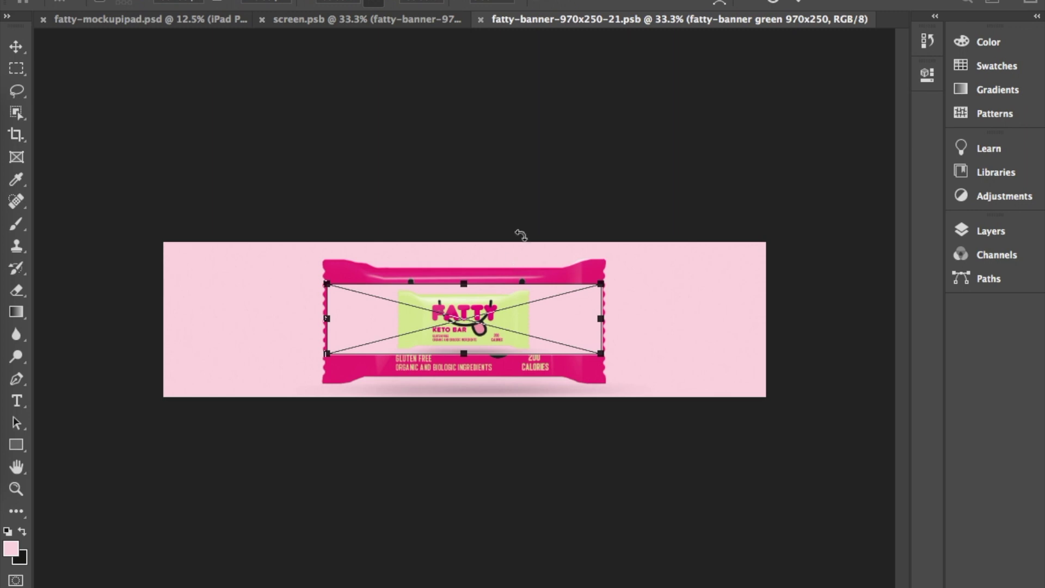
{"action": "left_click_drag", "start_coordinate": [327, 284], "coordinate": [158, 261]}
{"action": "left_click_drag", "start_coordinate": [608, 306], "coordinate": [723, 318]}
{"action": "left_click_drag", "start_coordinate": [736, 379], "coordinate": [767, 388]}
{"action": "left_click_drag", "start_coordinate": [710, 355], "coordinate": [710, 368]}
{"action": "left_click_drag", "start_coordinate": [765, 319], "coordinate": [767, 318]}
{"action": "key", "text": "Return"}
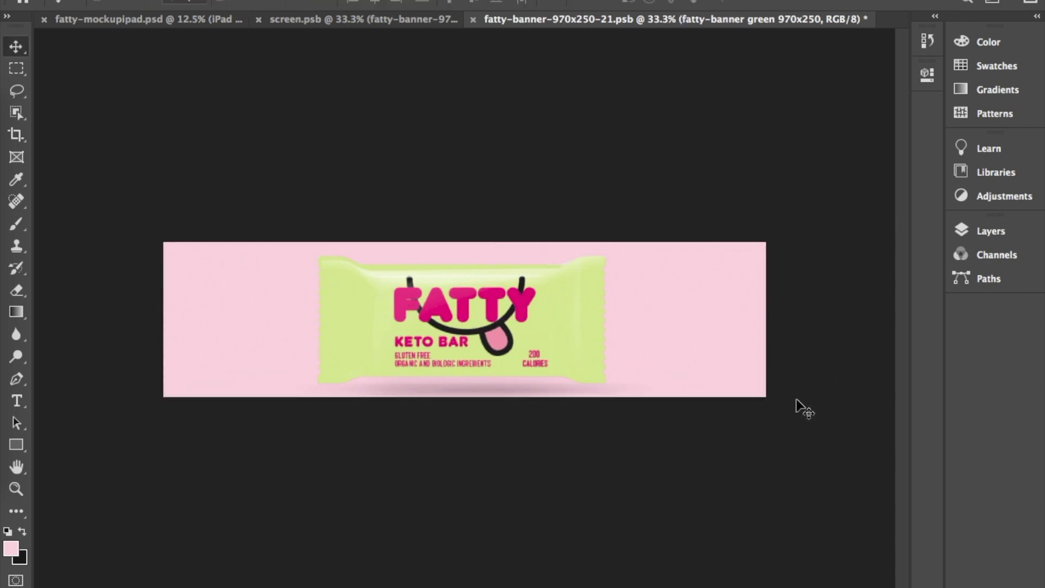
Step: Save the banner smart object and screen.psb so the iPad mockup shows the green bar
{"action": "key", "text": "ctrl+s"}
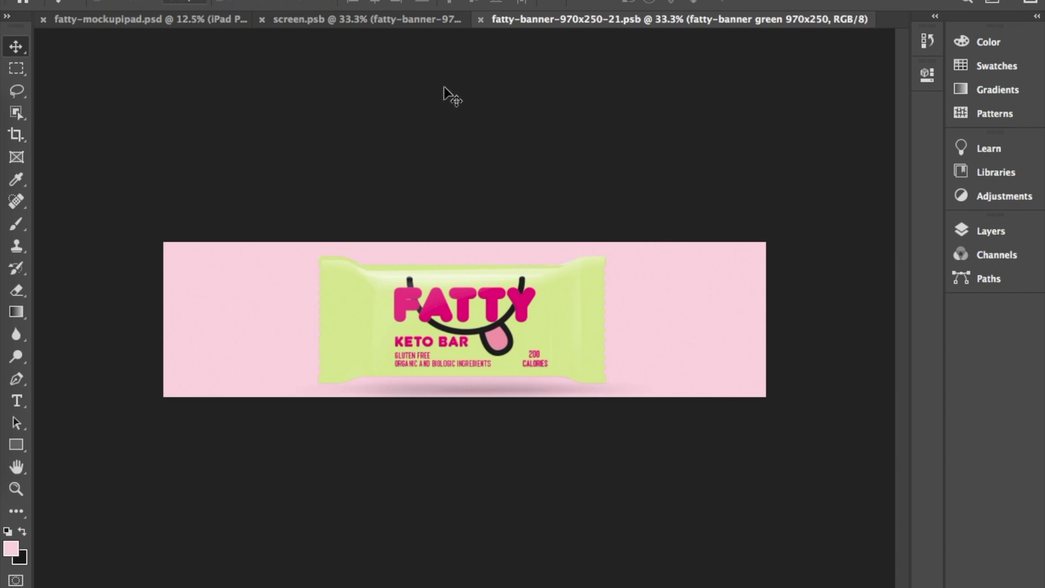
{"action": "left_click", "coordinate": [380, 21]}
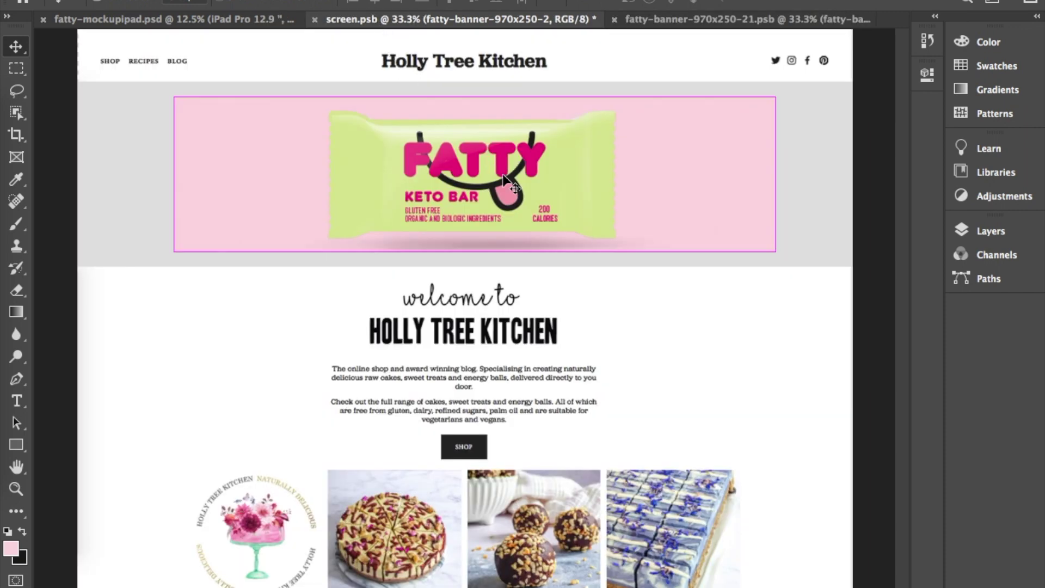
{"action": "key", "text": "ctrl+s"}
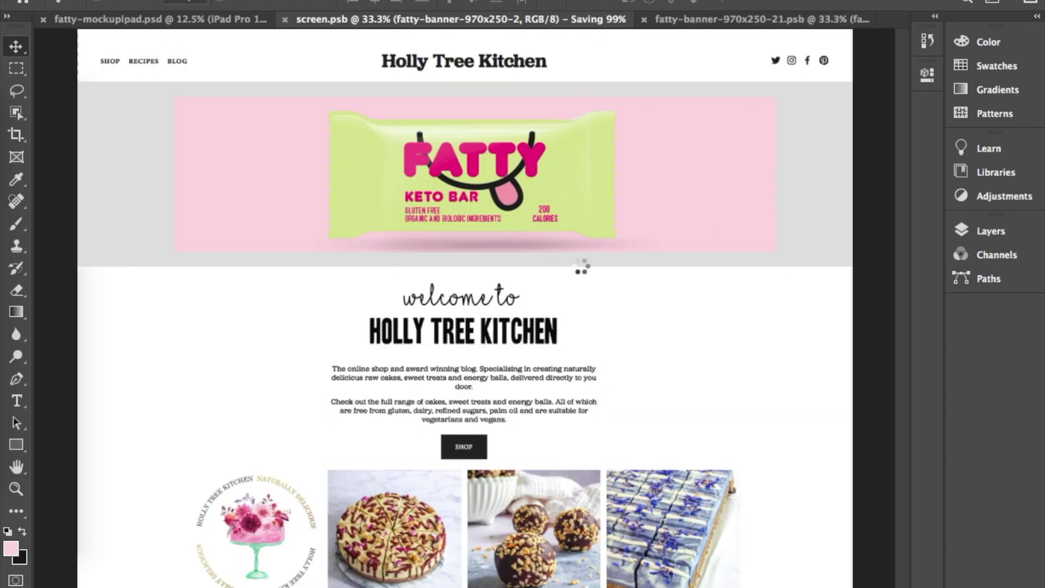
{"action": "left_click", "coordinate": [163, 19]}
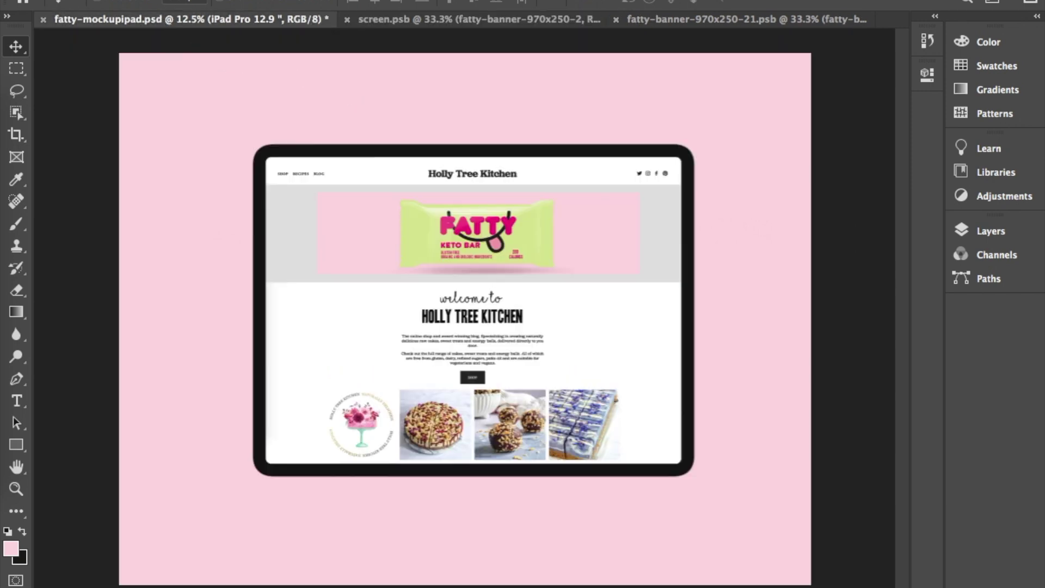
Step: Export the mockup through Save for Web as a Maximum-quality JPEG named fatty-mockupipad-4.jpg
{"action": "left_click", "coordinate": [92, 0]}
{"action": "mouse_move", "coordinate": [208, 185]}
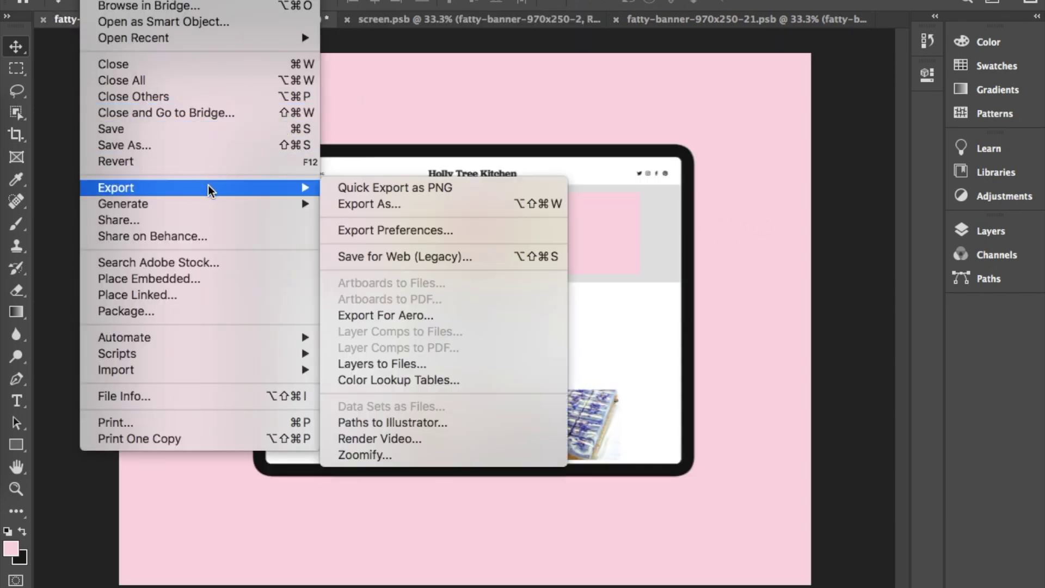
{"action": "left_click", "coordinate": [378, 255]}
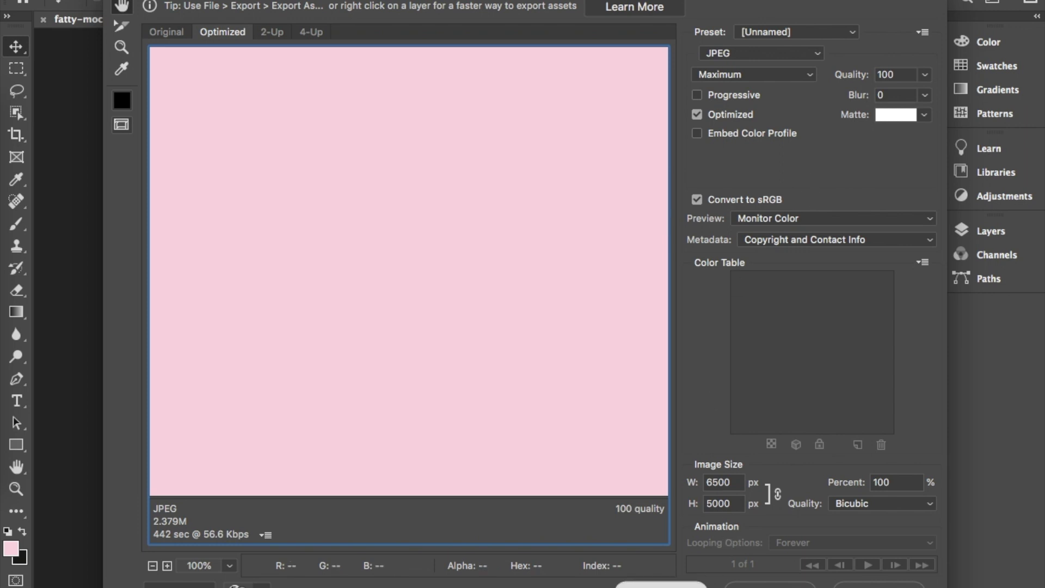
{"action": "left_click", "coordinate": [659, 582]}
{"action": "key", "text": "Right"}
{"action": "type", "text": "-4"}
{"action": "key", "text": "Return"}
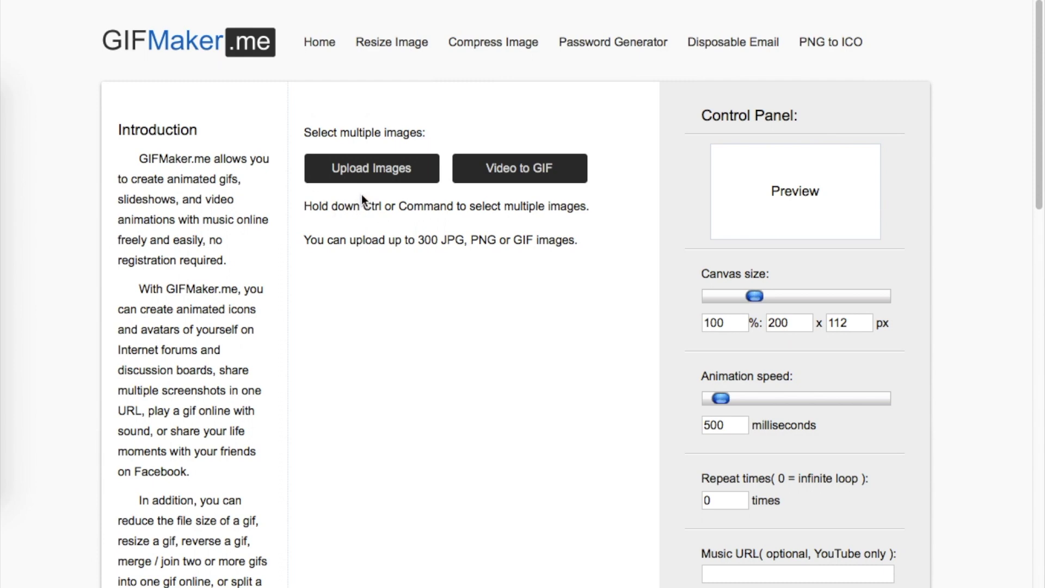
Step: Upload all four iPad mockup JPGs from their folder to GIFMaker.me
{"action": "left_click", "coordinate": [381, 170]}
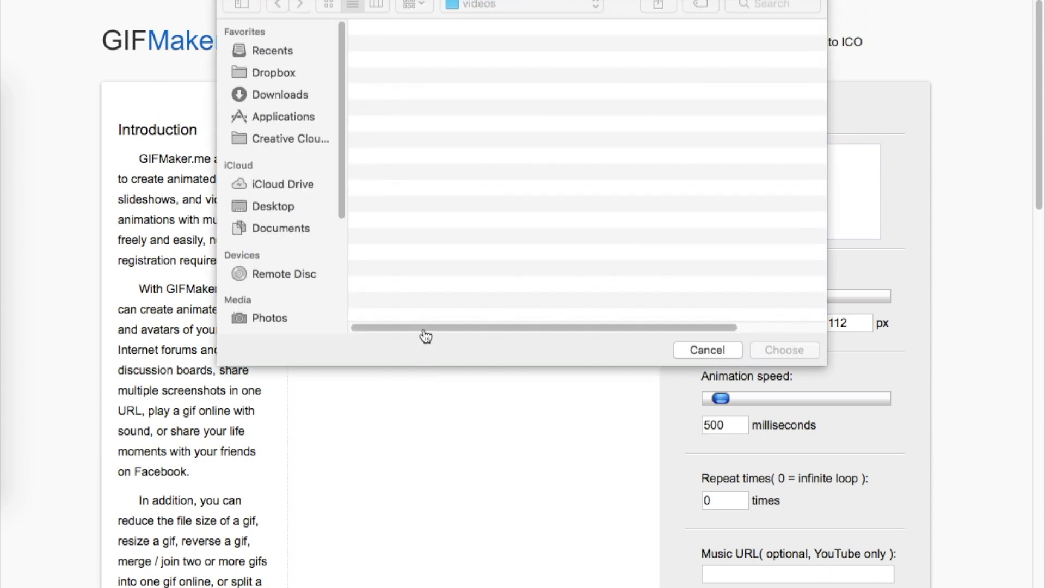
{"action": "left_click", "coordinate": [522, 13]}
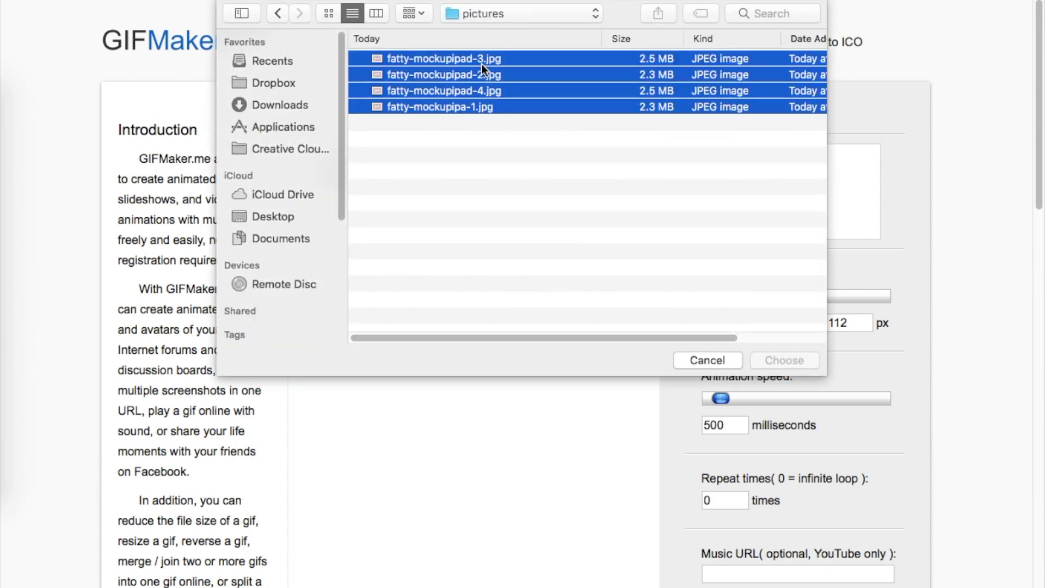
{"action": "key", "text": "Return"}
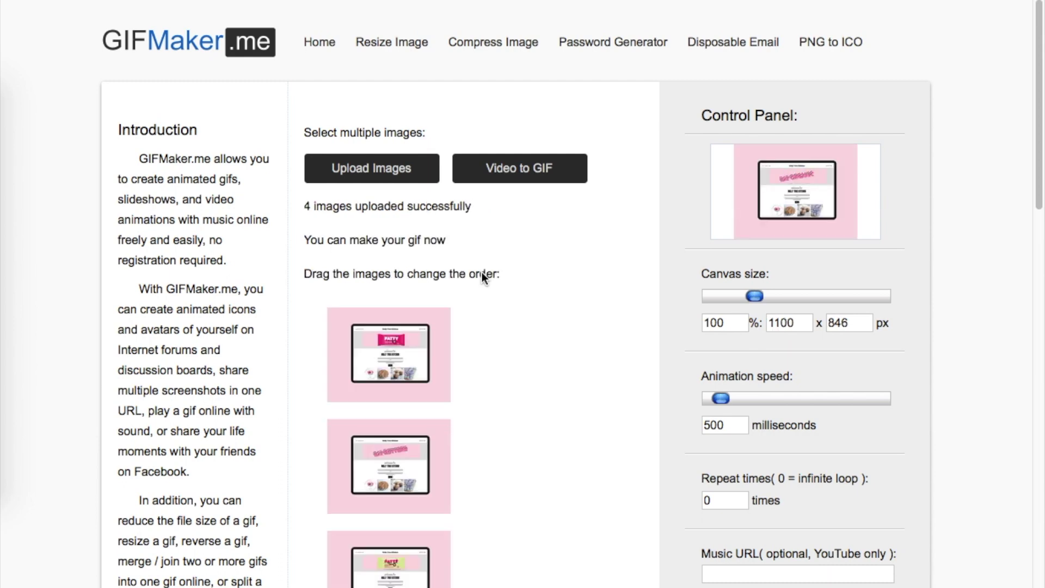
Step: Set the Animation speed slider to 350 milliseconds
{"action": "scroll", "coordinate": [476, 376], "scroll_direction": "down", "scroll_amount": 3}
{"action": "scroll", "coordinate": [550, 370], "scroll_direction": "up", "scroll_amount": 1}
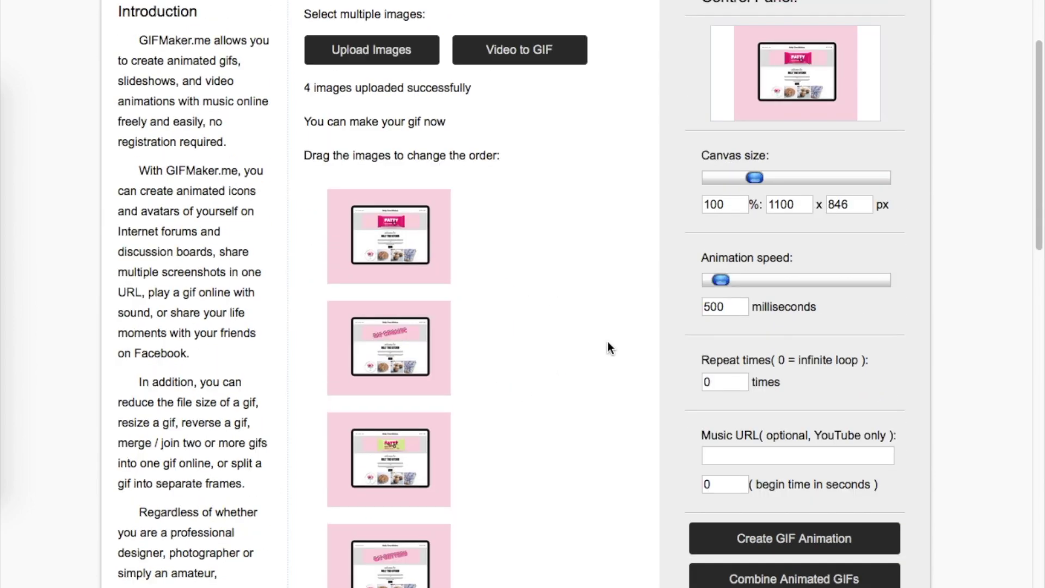
{"action": "scroll", "coordinate": [808, 254], "scroll_direction": "up", "scroll_amount": 1}
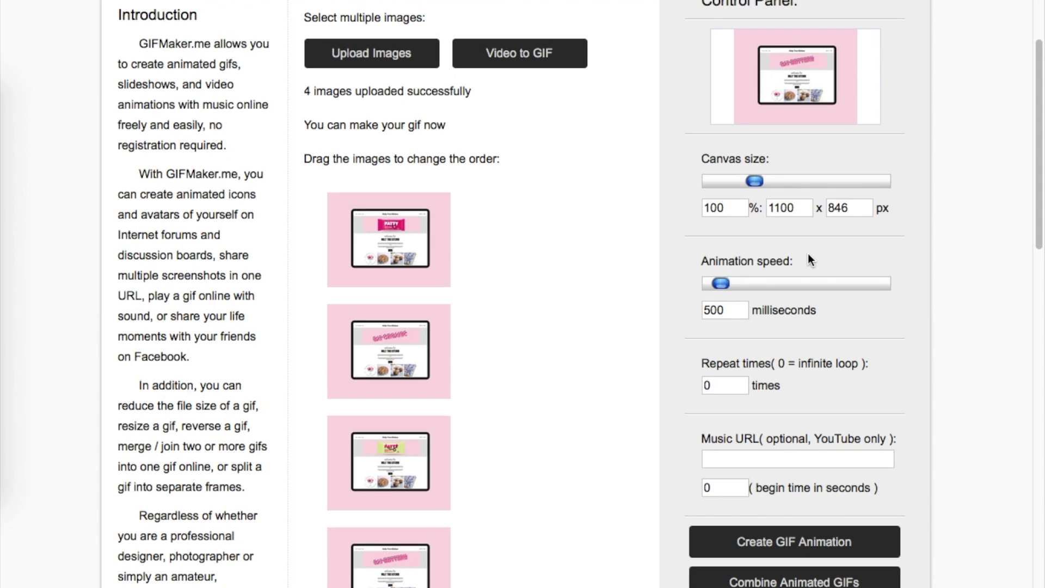
{"action": "scroll", "coordinate": [741, 332], "scroll_direction": "up", "scroll_amount": 2}
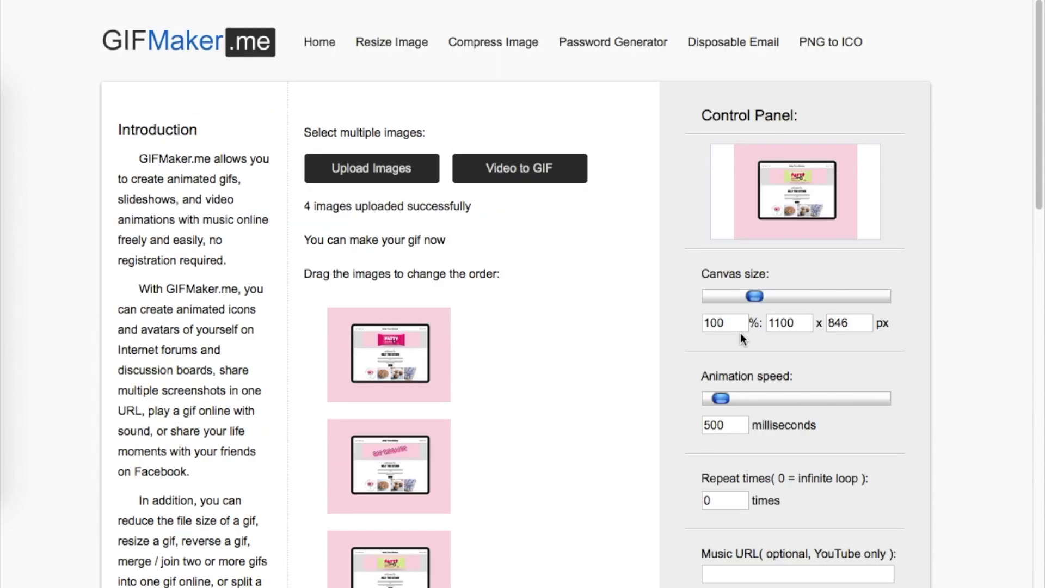
{"action": "left_click_drag", "start_coordinate": [727, 407], "coordinate": [724, 406]}
{"action": "left_click_drag", "start_coordinate": [723, 406], "coordinate": [722, 403]}
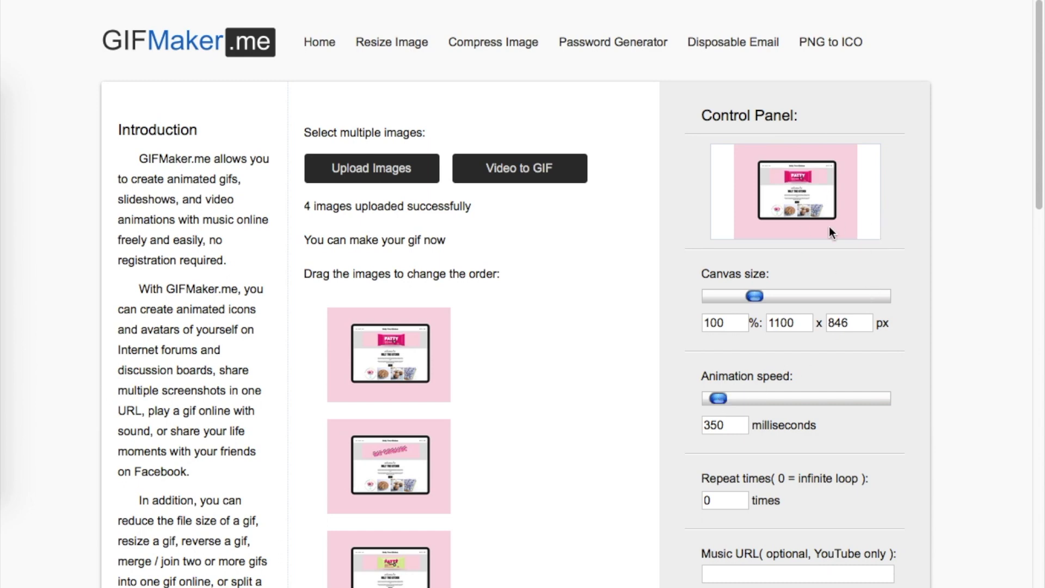
Step: Create the GIF animation and download it, allowing the download in Safari
{"action": "left_click_drag", "start_coordinate": [1040, 183], "coordinate": [1040, 297]}
{"action": "left_click", "coordinate": [812, 334]}
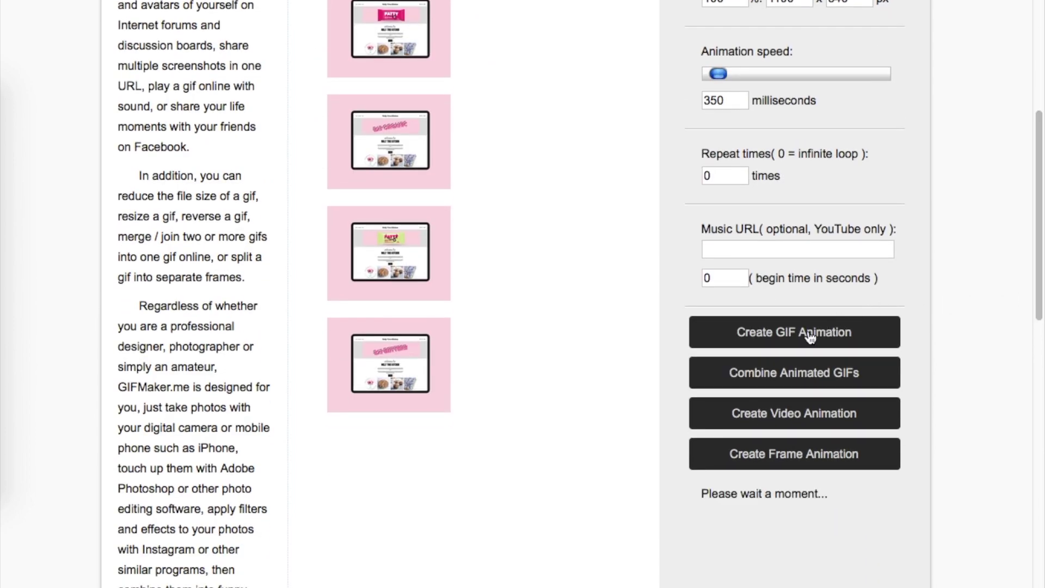
{"action": "left_click_drag", "start_coordinate": [1040, 283], "coordinate": [1040, 331]}
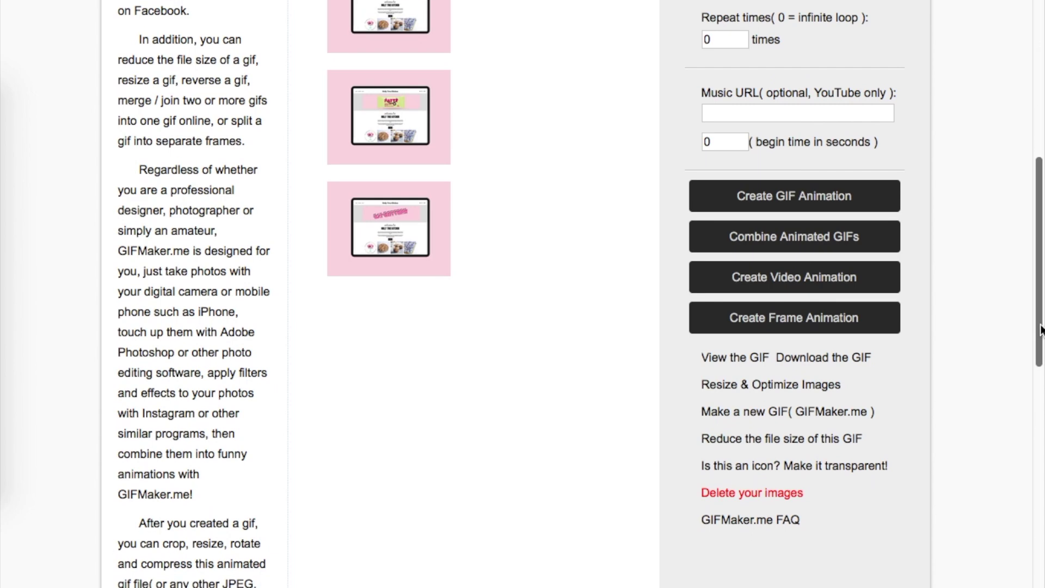
{"action": "left_click", "coordinate": [829, 359]}
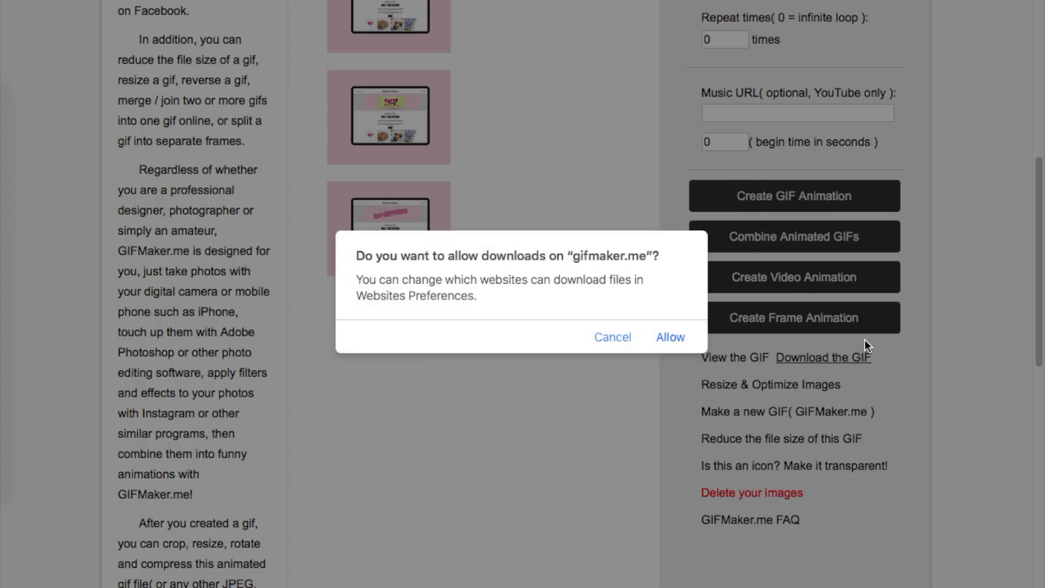
{"action": "left_click", "coordinate": [674, 337]}
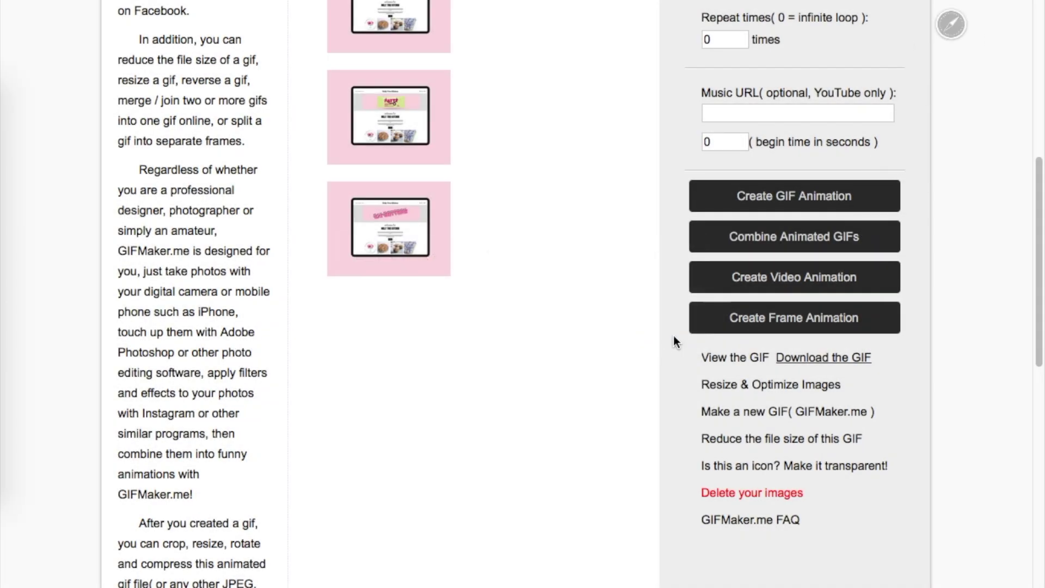